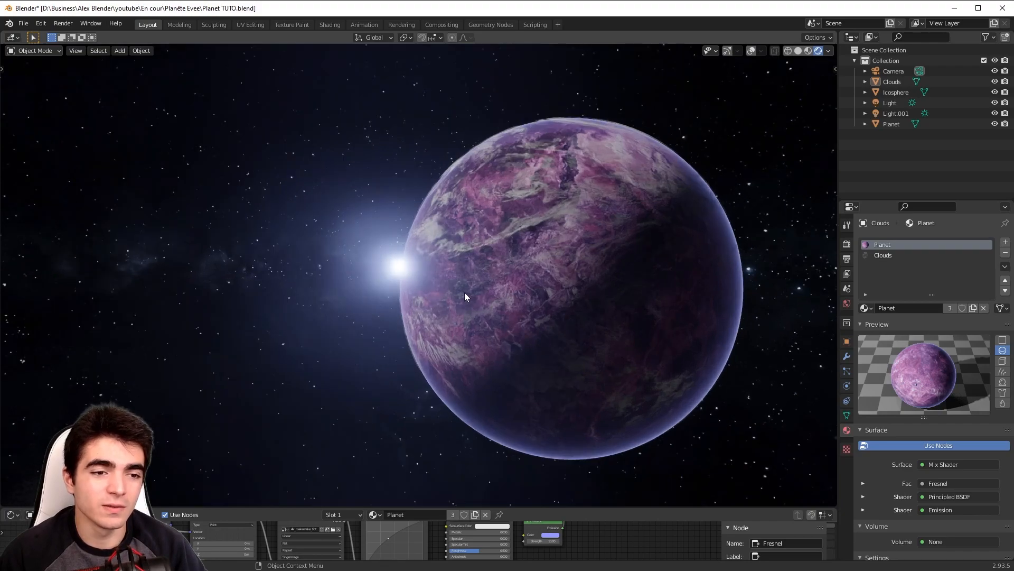
middle_click_drag(458, 279, 494, 276)
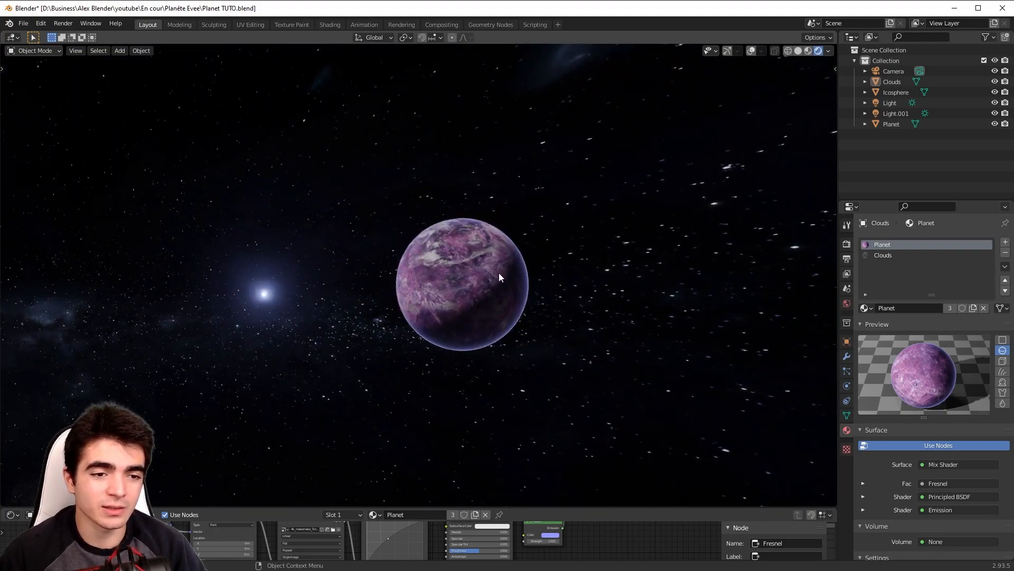
key("KP_0")
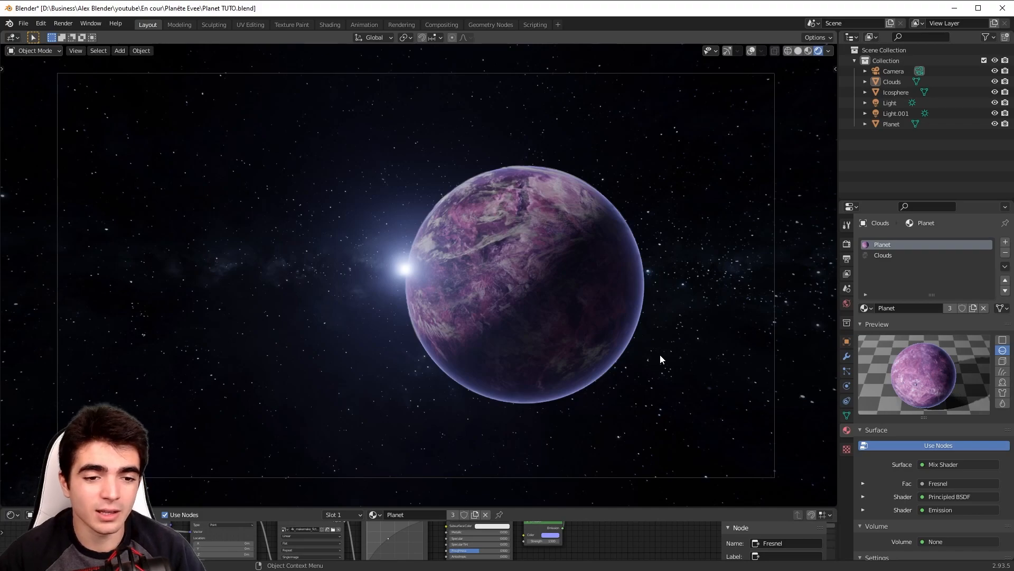
left_click_drag(482, 506, 438, 410)
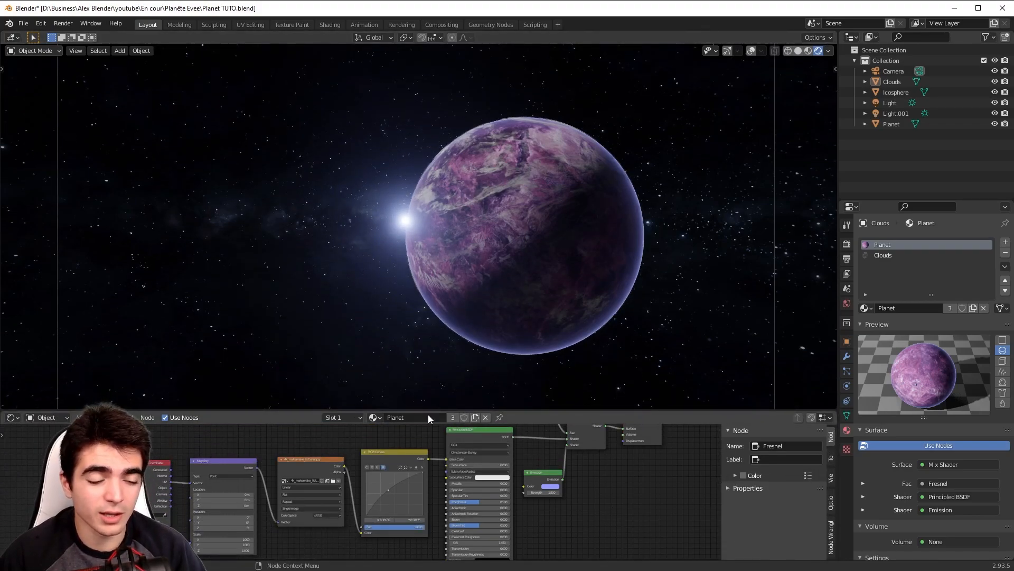
left_click_drag(585, 411, 607, 535)
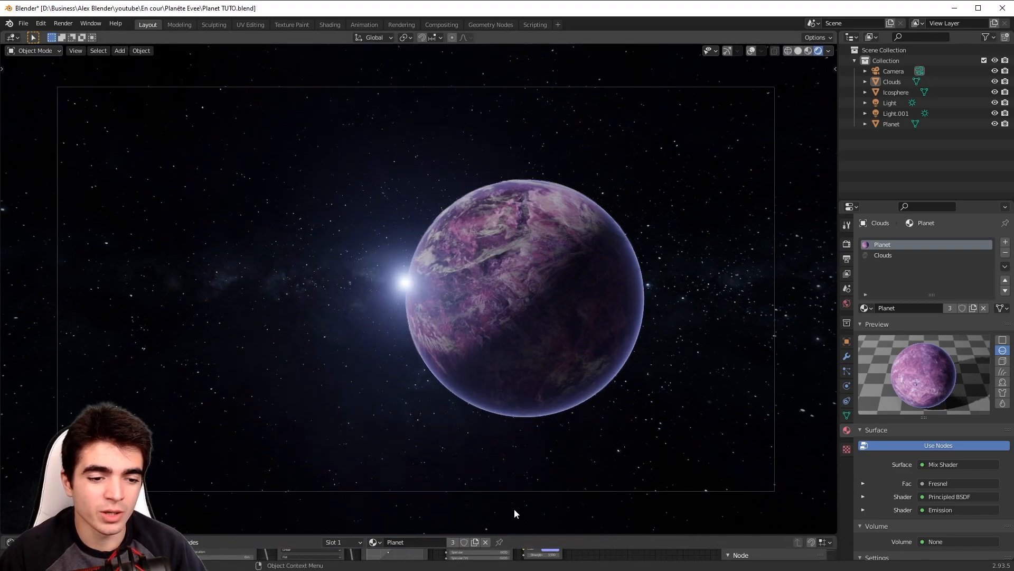
scroll(619, 359, "up", 2)
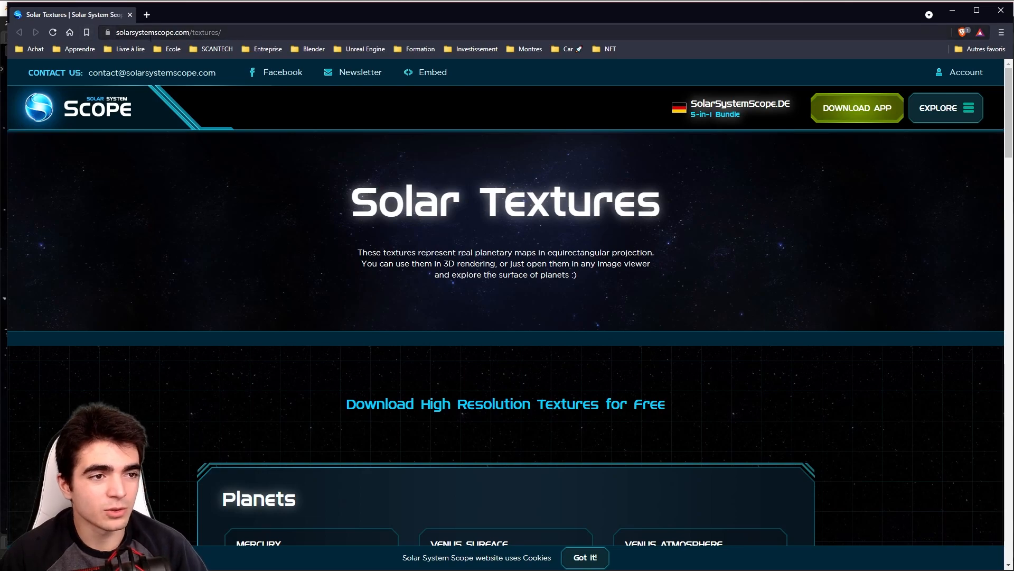
Switch to the browser and examine the planet, Earth, star and fictional textures on the Solar System Scope textures page.
scroll(339, 159, "down", 7)
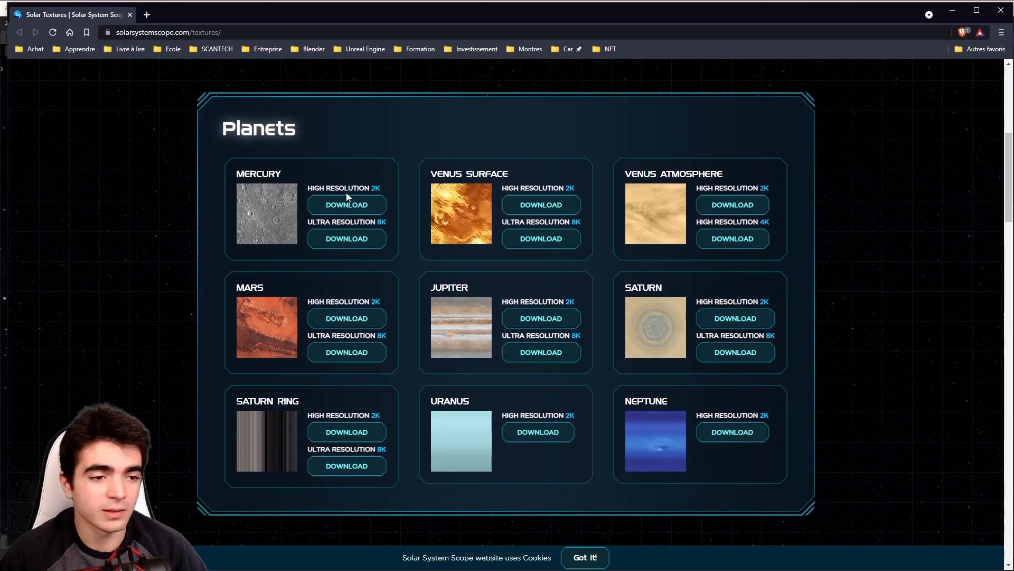
scroll(345, 179, "down", 13)
scroll(342, 214, "down", 4)
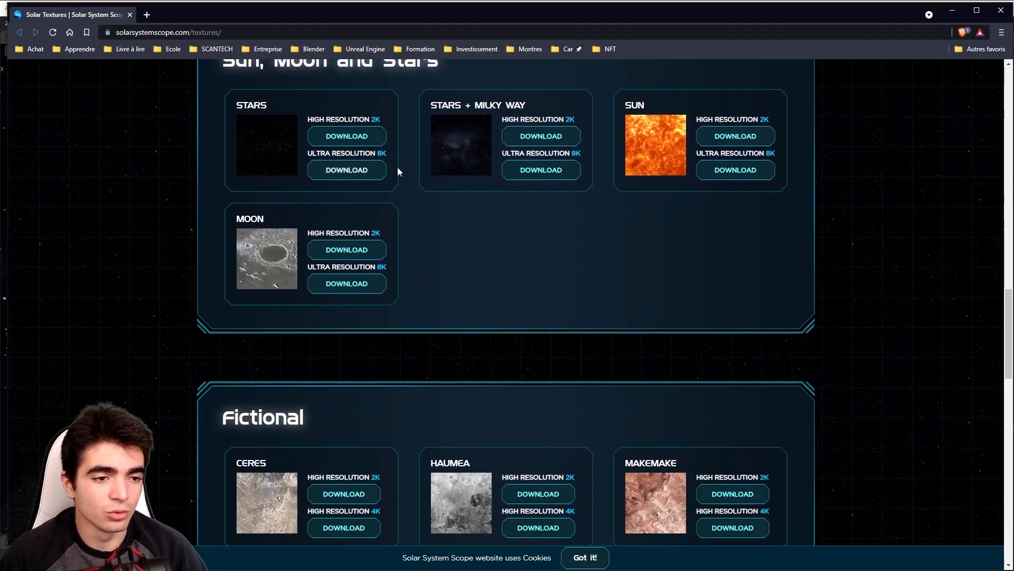
scroll(551, 193, "down", 6)
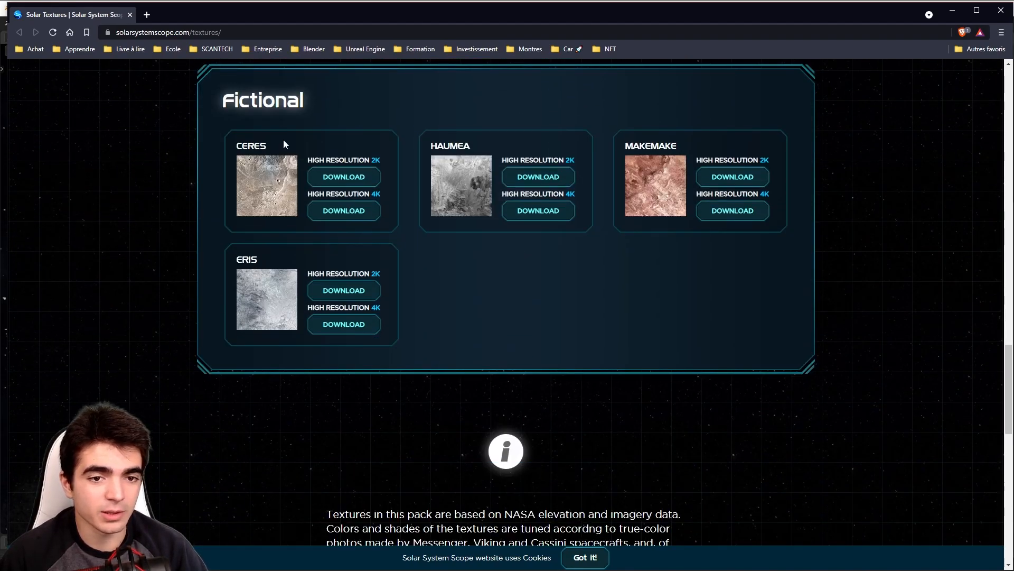
scroll(529, 317, "up", 8)
scroll(578, 352, "up", 20)
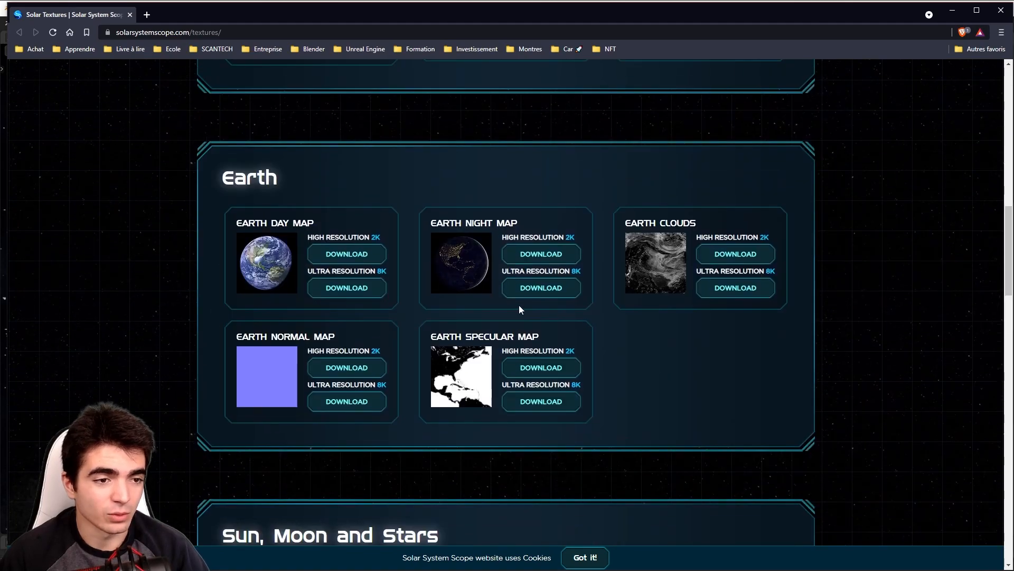
scroll(503, 343, "down", 6)
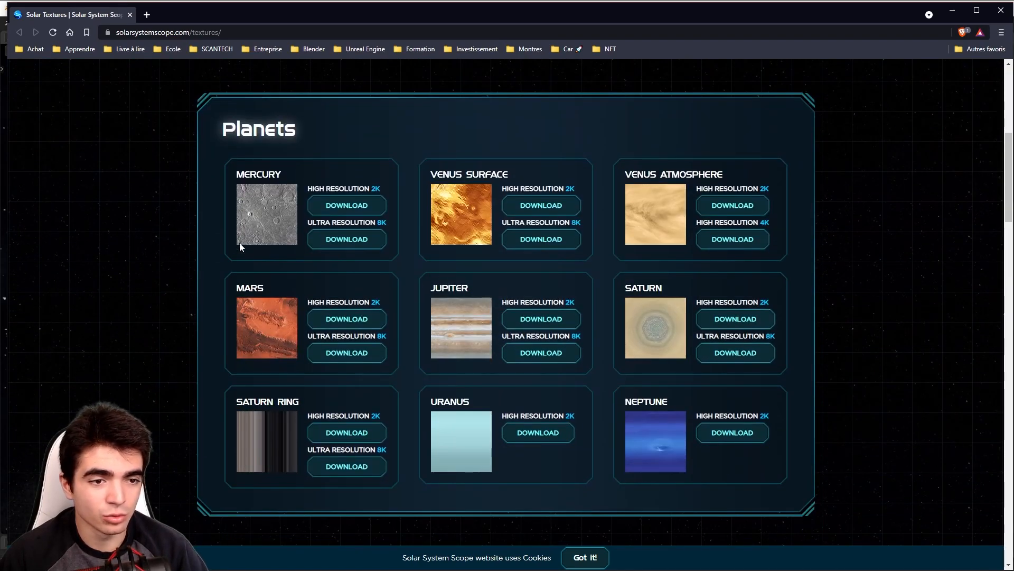
scroll(420, 323, "down", 8)
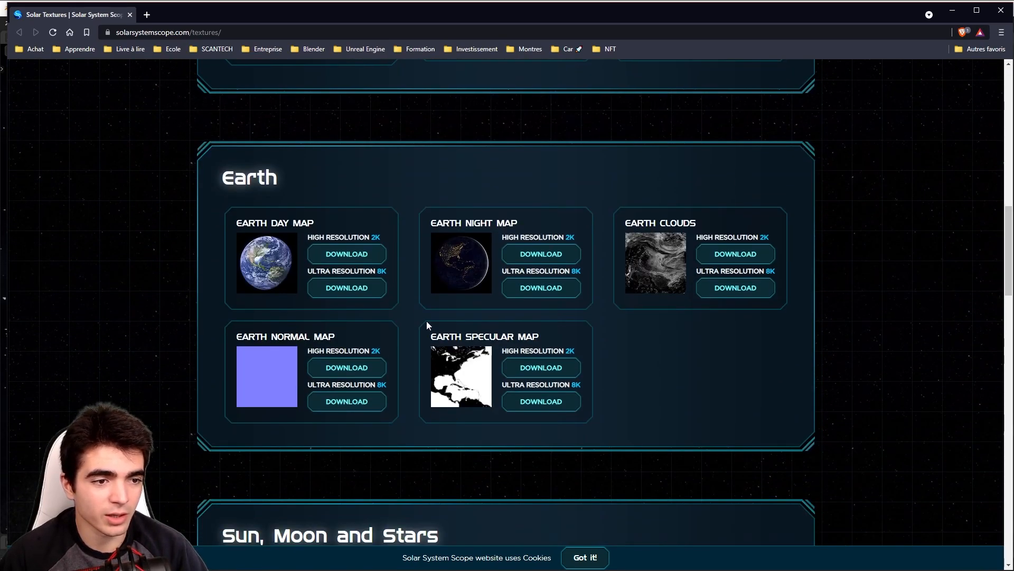
scroll(217, 263, "down", 2)
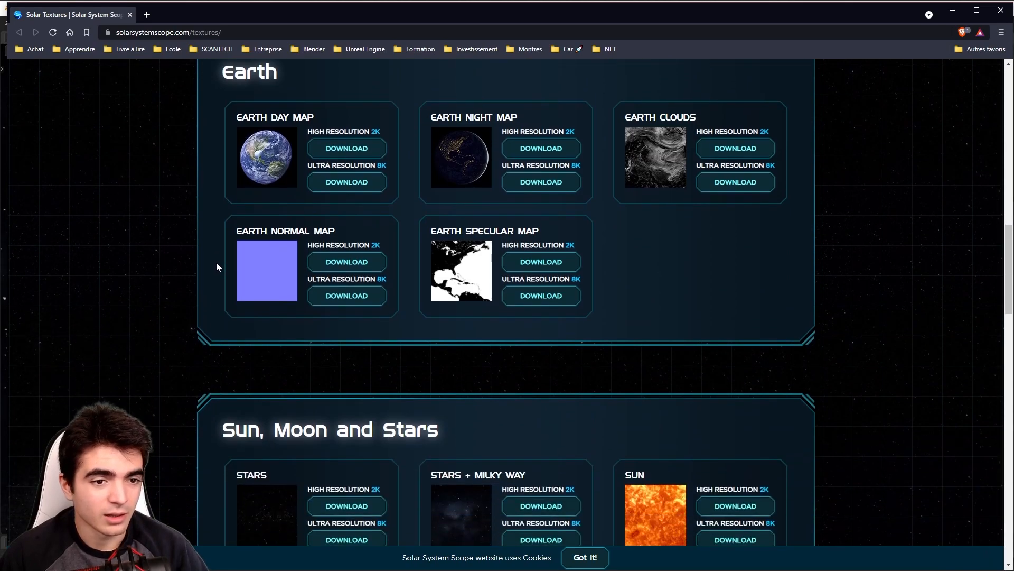
scroll(217, 266, "up", 1)
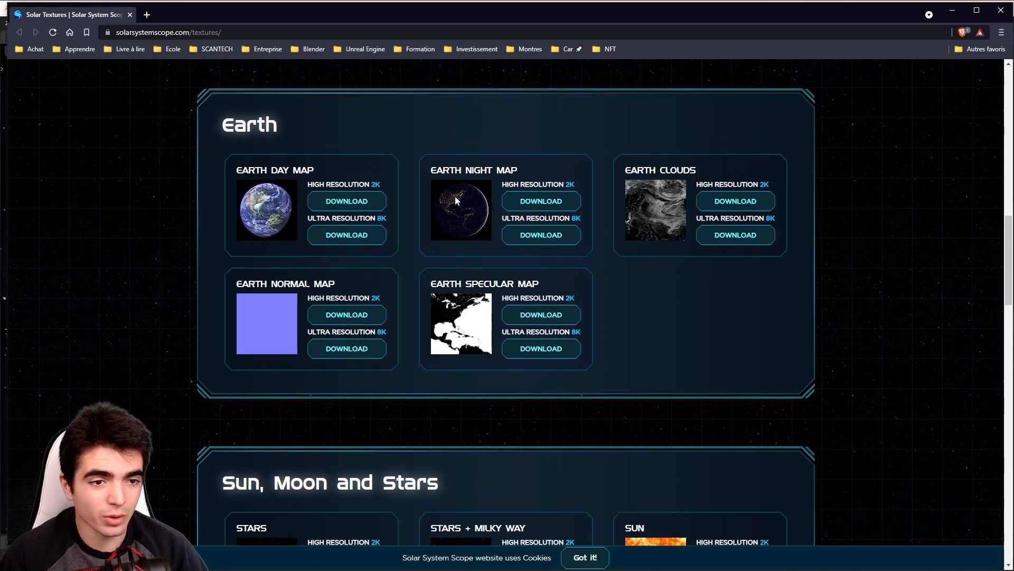
scroll(342, 217, "up", 1)
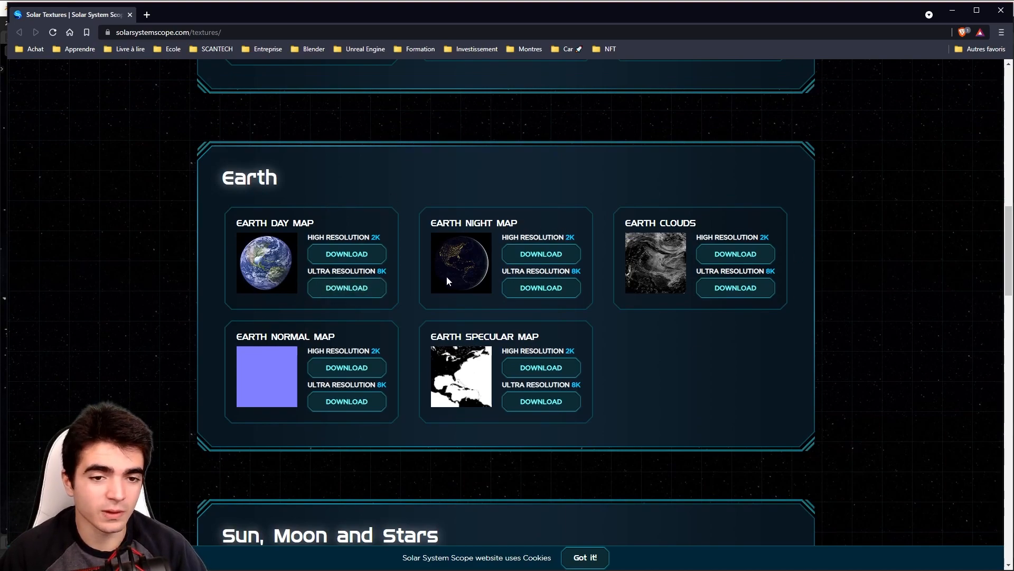
scroll(448, 275, "down", 2)
scroll(430, 279, "up", 3)
scroll(486, 281, "down", 2)
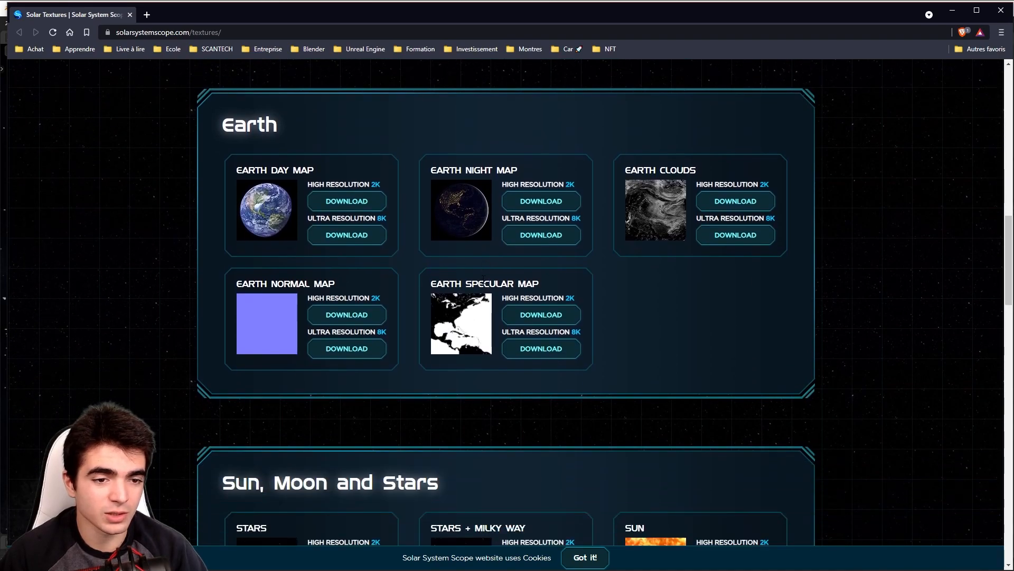
scroll(394, 268, "down", 12)
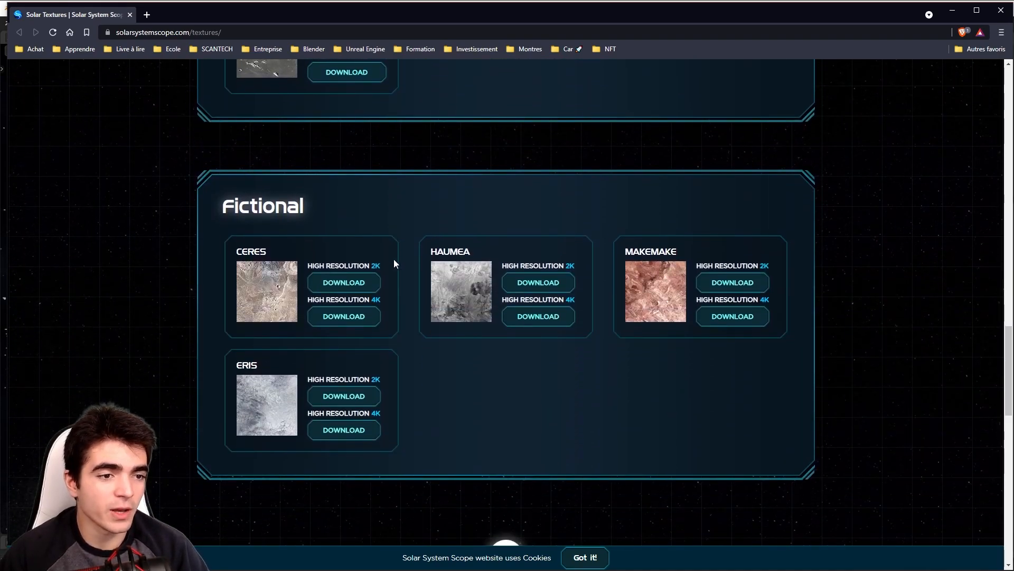
Download the 4K version of the Ceres texture from the Fictional section.
scroll(394, 260, "down", 1)
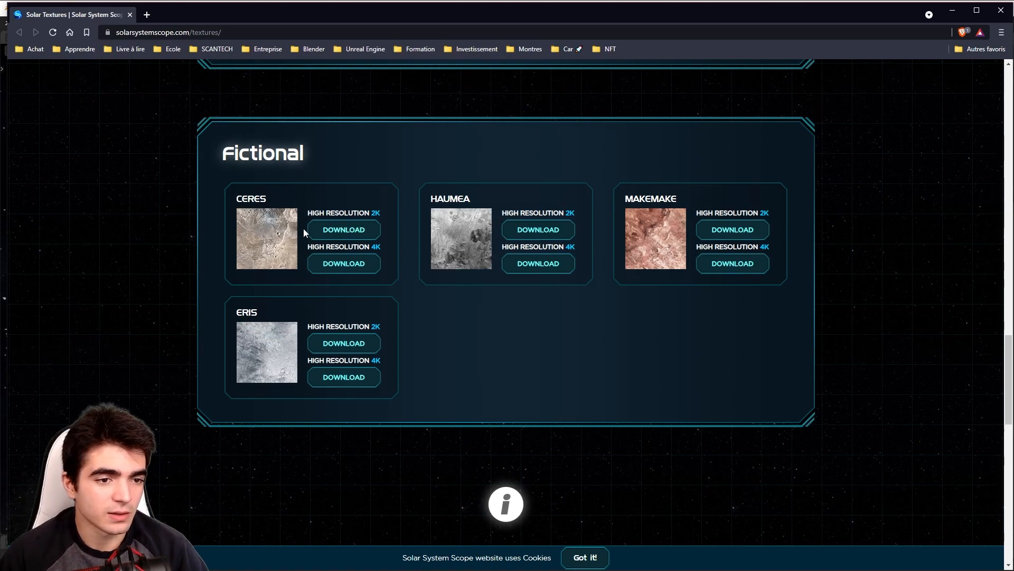
left_click(328, 264)
right_click(527, 281)
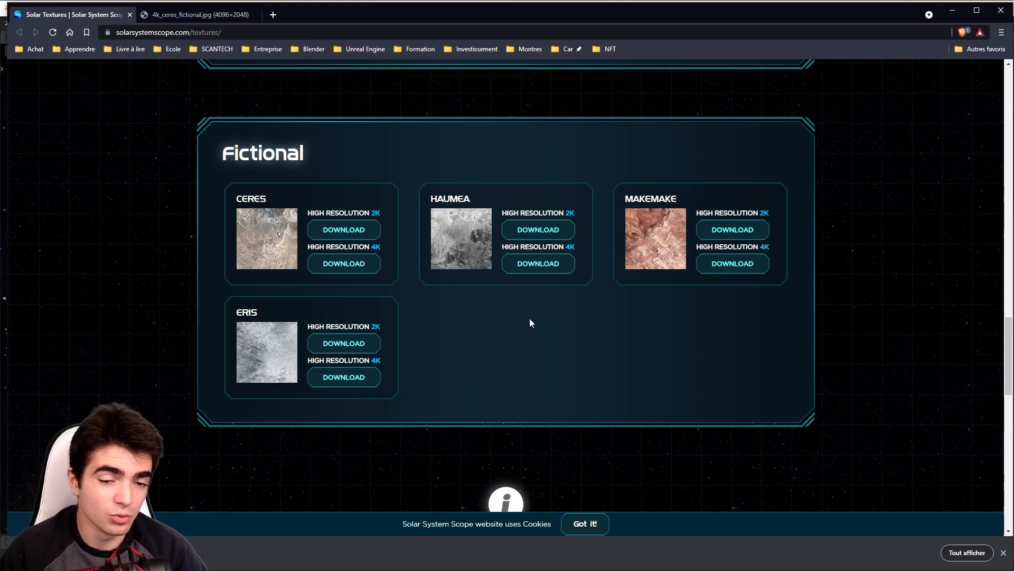
scroll(531, 313, "down", 3)
scroll(525, 314, "up", 3)
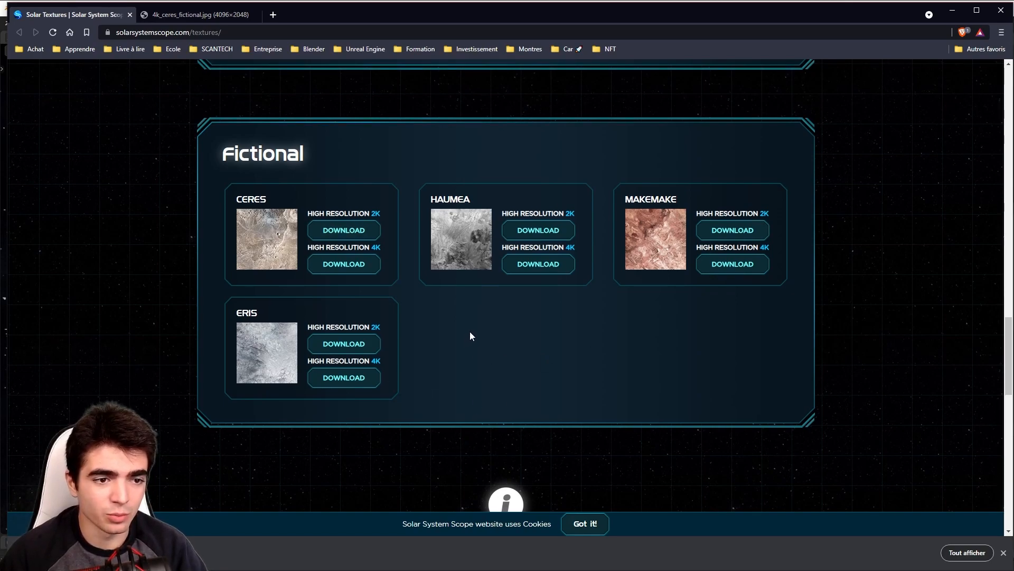
scroll(420, 421, "up", 2)
scroll(542, 375, "down", 3)
scroll(542, 374, "up", 1)
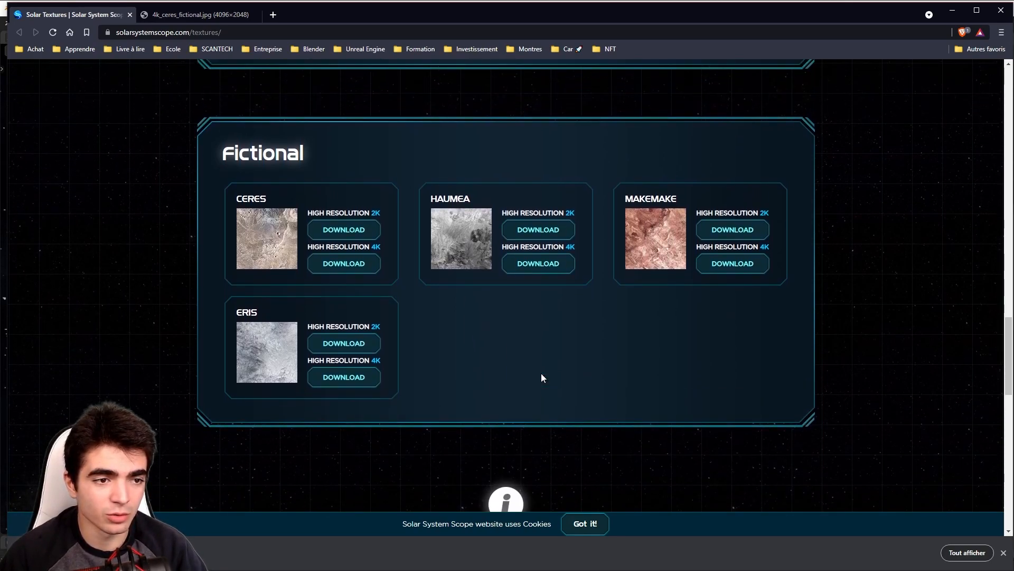
Download the Ultra Resolution 8K version of the Earth Clouds texture from the Earth section.
scroll(541, 373, "up", 1)
scroll(503, 388, "up", 2)
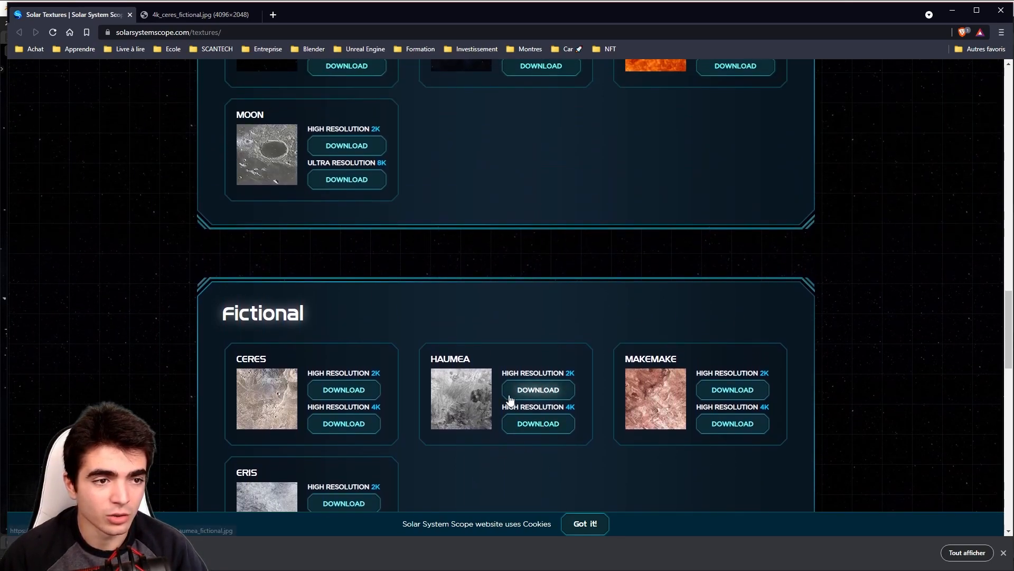
scroll(509, 392, "up", 12)
scroll(498, 387, "down", 1)
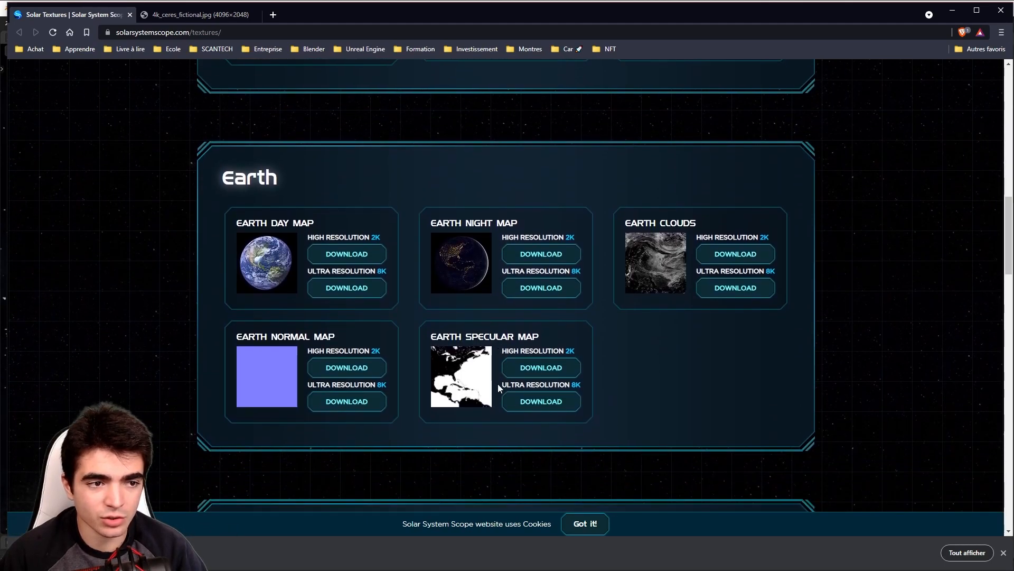
left_click_drag(624, 222, 700, 224)
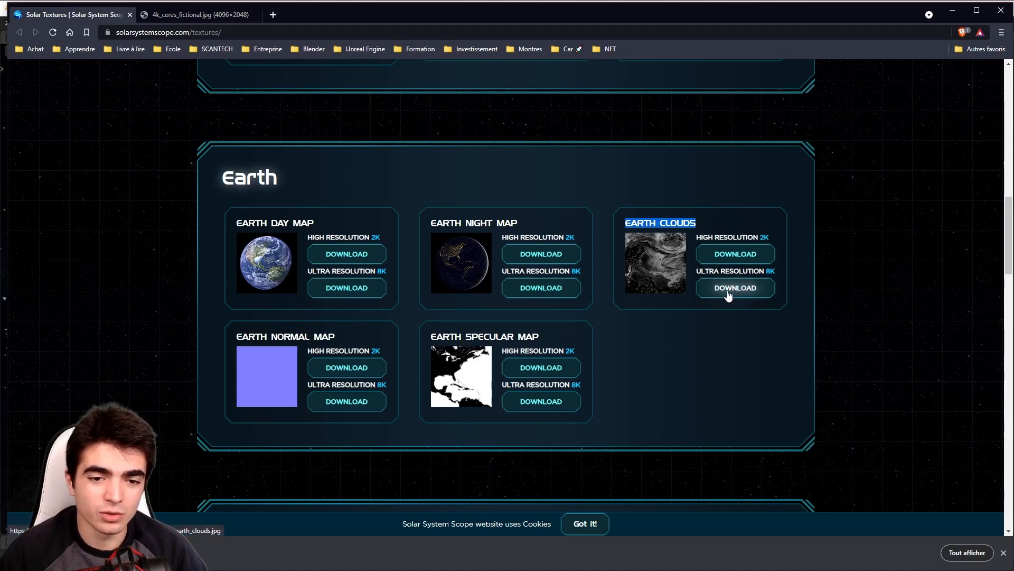
left_click(763, 287)
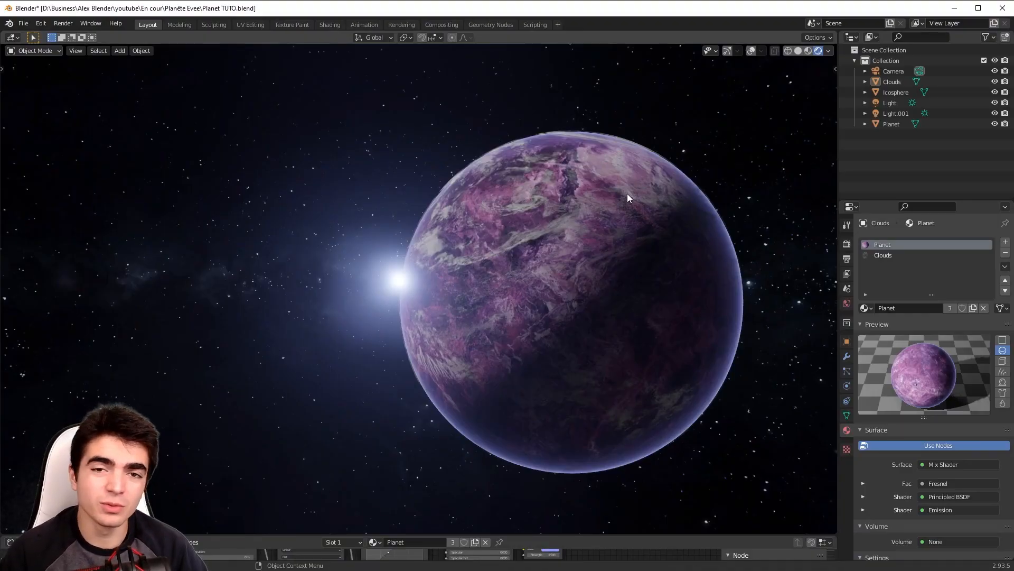
Switch to Blender and start a new file with the default scene, discarding the unsaved changes to Planet TUTO.blend.
left_click(41, 23)
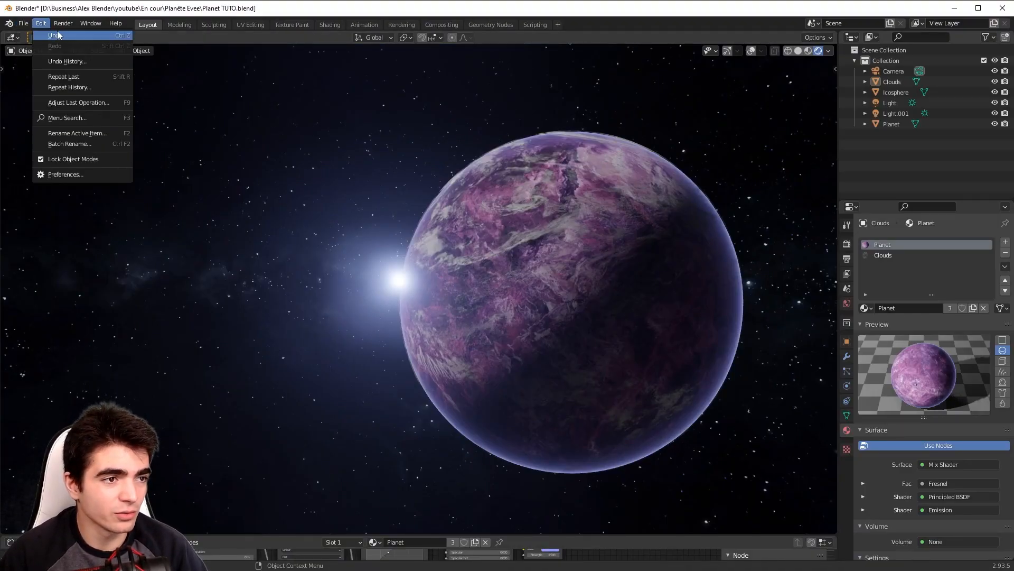
mouse_move(23, 24)
mouse_move(53, 35)
left_click(133, 35)
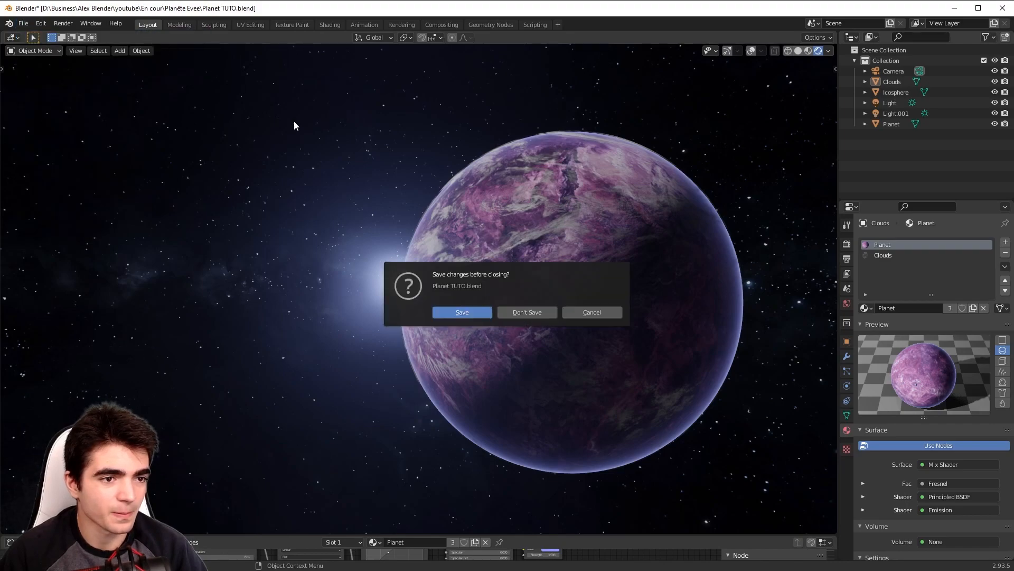
left_click(520, 312)
Delete the default cube and the default camera from the new scene.
scroll(516, 308, "up", 1)
left_click(363, 219)
left_click_drag(363, 219, 477, 338)
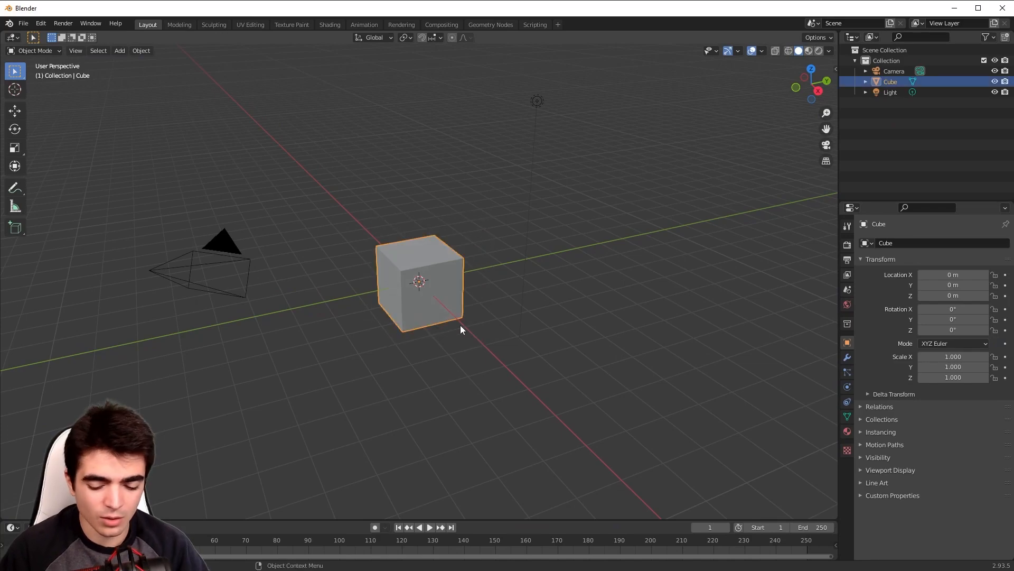
key("Delete")
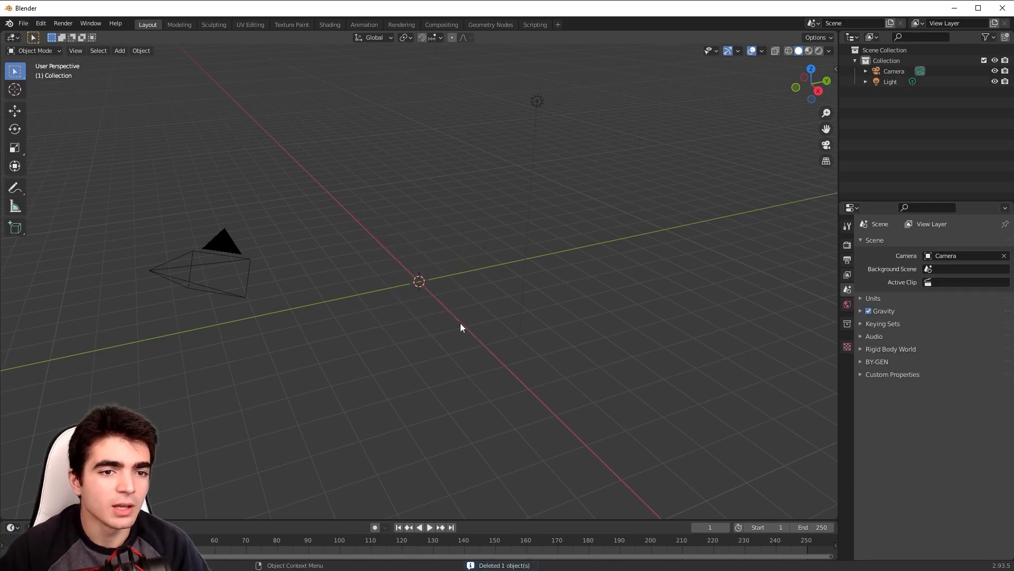
scroll(415, 255, "down", 3)
left_click_drag(221, 249, 369, 312)
key("Delete")
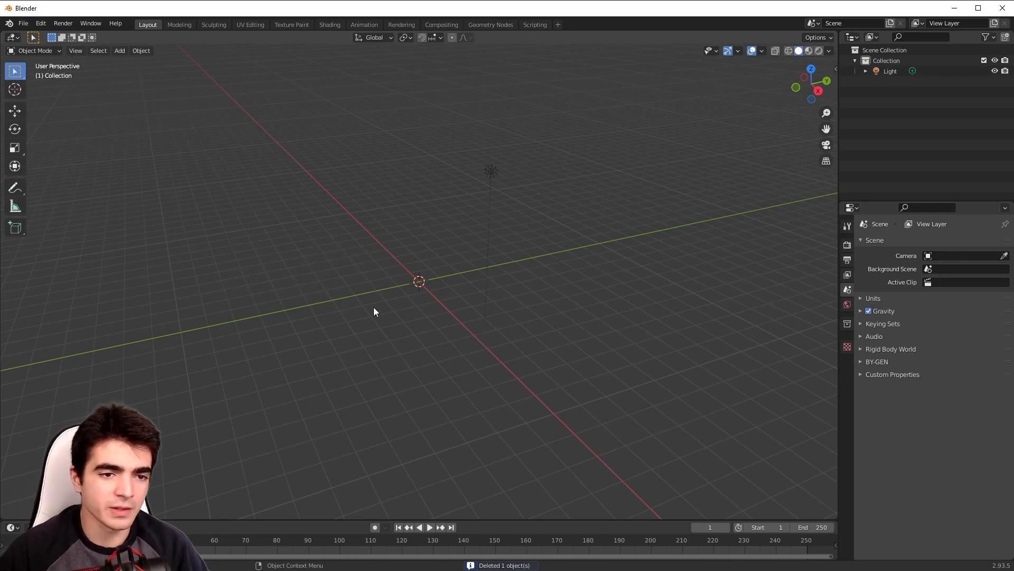
Change the default light's type from Point to Sun.
left_click(538, 102)
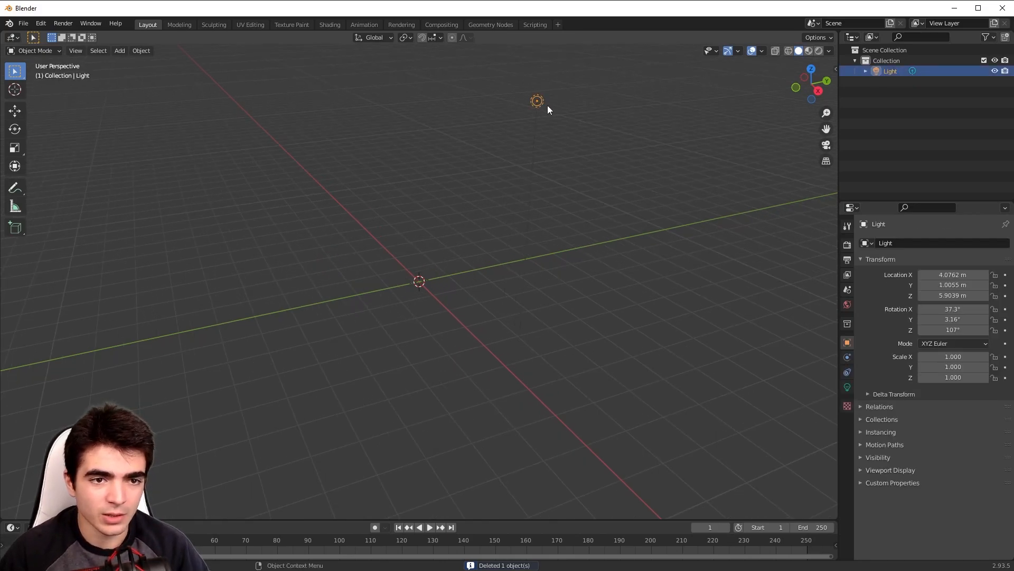
left_click(848, 388)
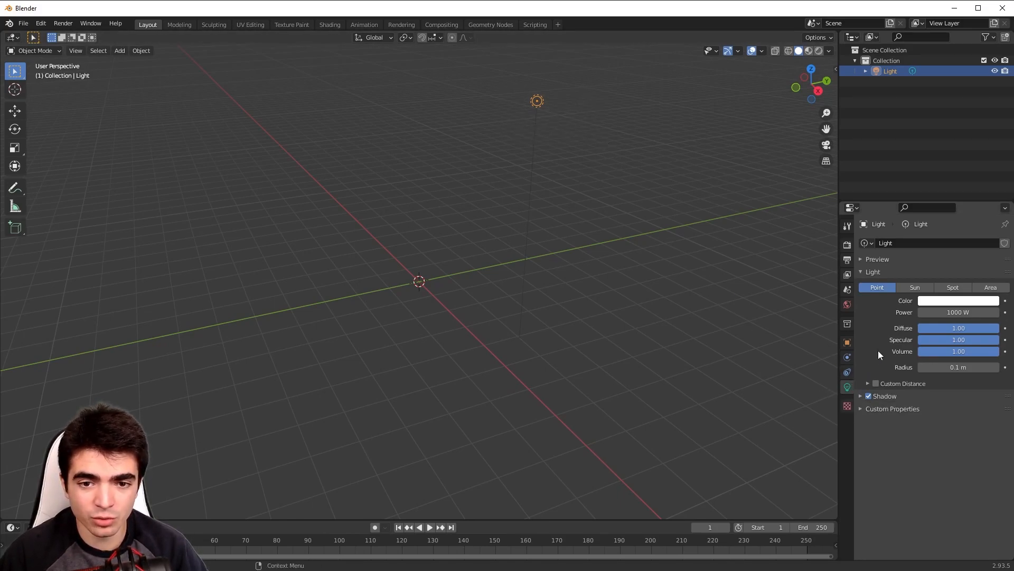
left_click(916, 288)
left_click(584, 293)
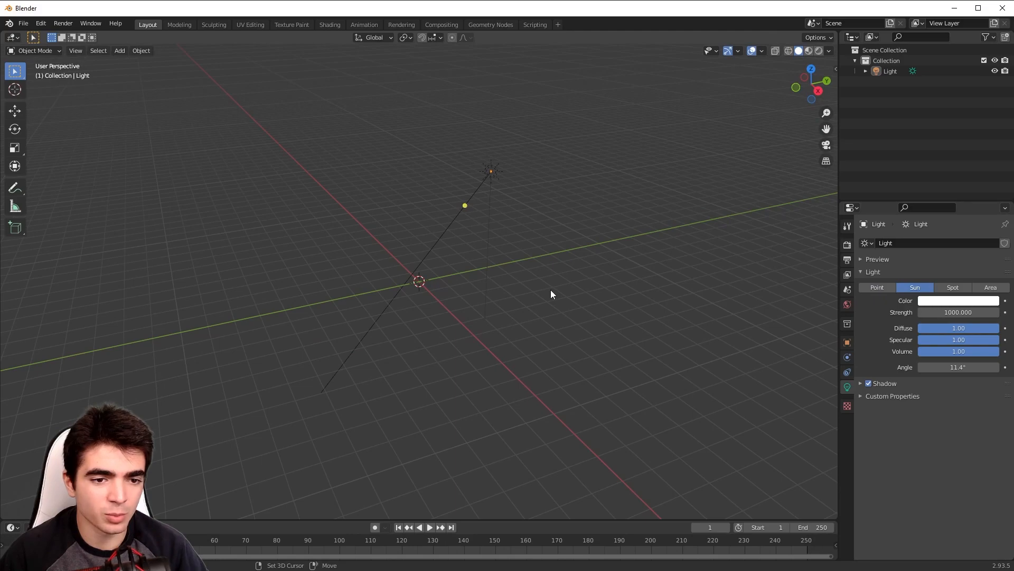
Add a UV Sphere mesh at the world origin.
key("shift+a")
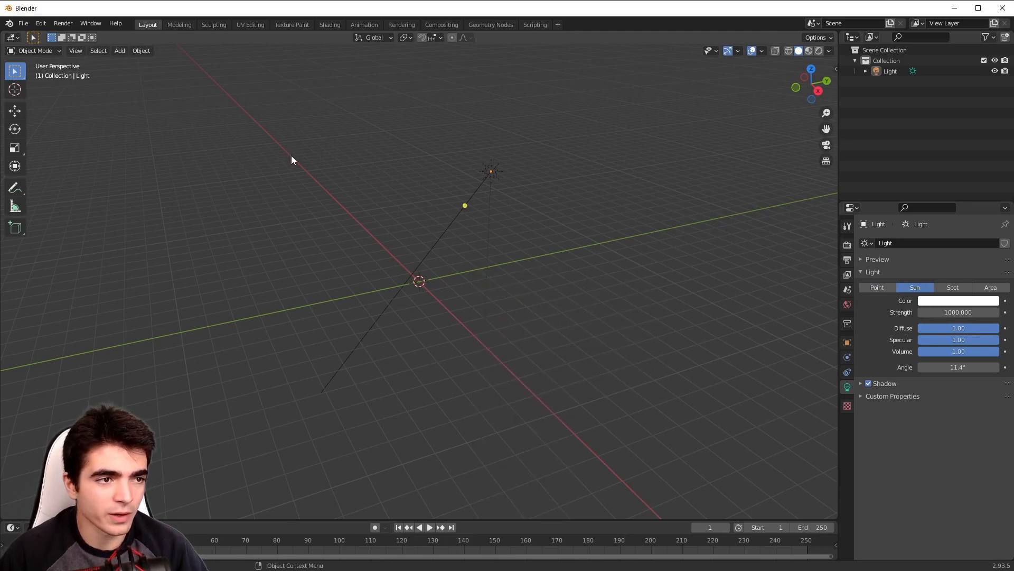
left_click(119, 51)
mouse_move(135, 66)
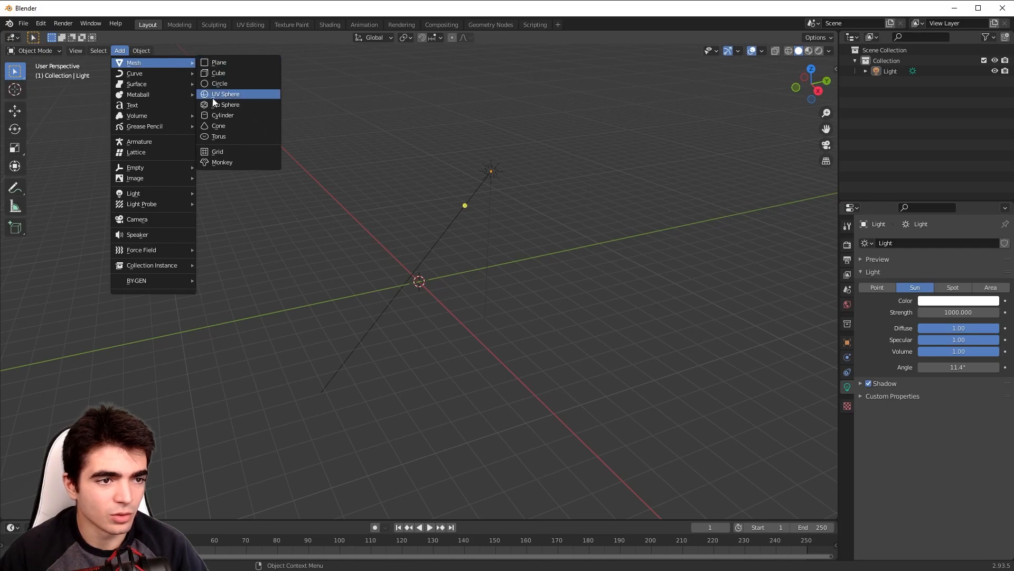
left_click(240, 96)
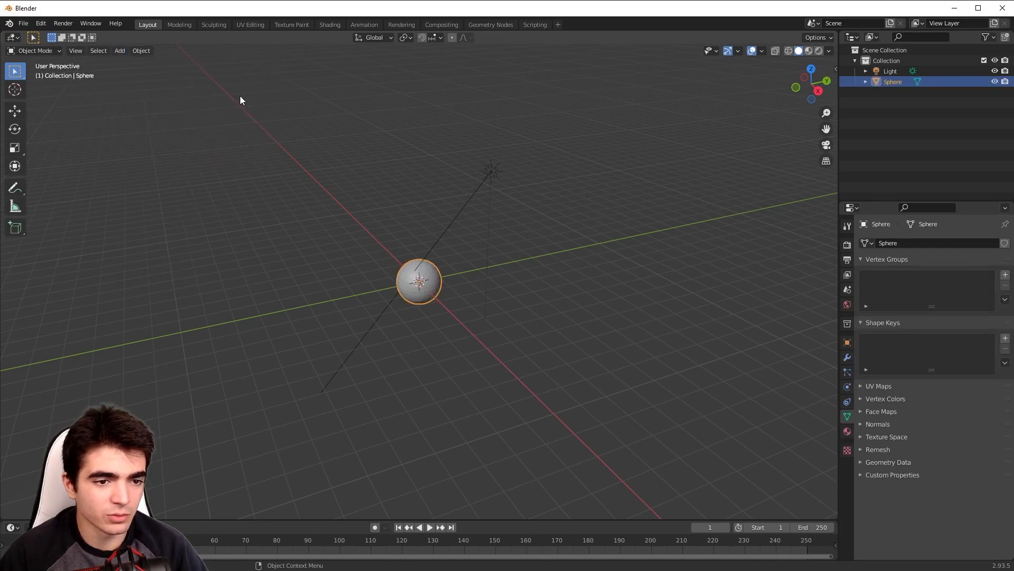
Set the new UV sphere to 64 segments and 32 rings, and apply smooth shading to it.
scroll(356, 264, "up", 6)
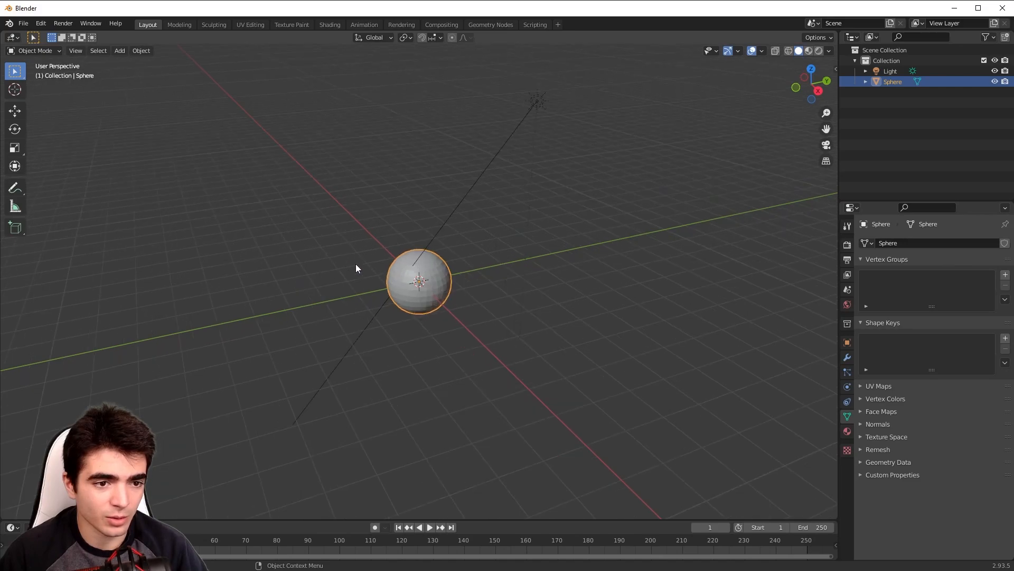
scroll(467, 293, "up", 4)
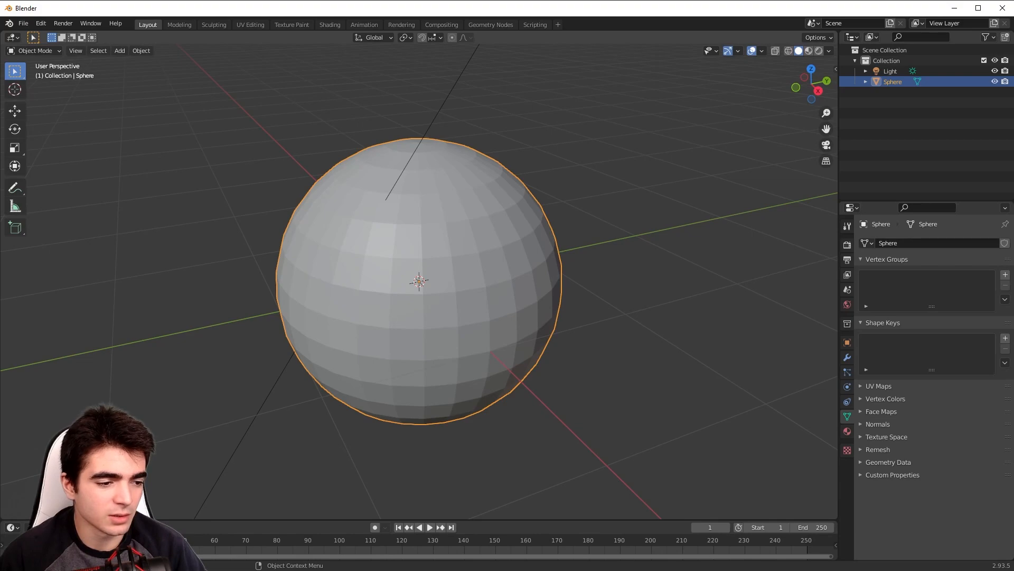
left_click(48, 509)
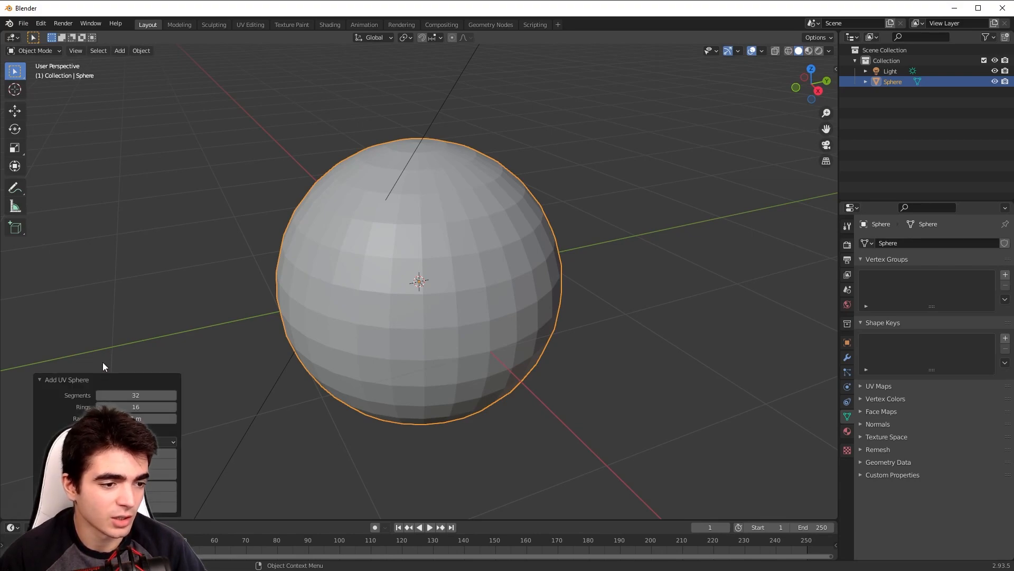
left_click(127, 395)
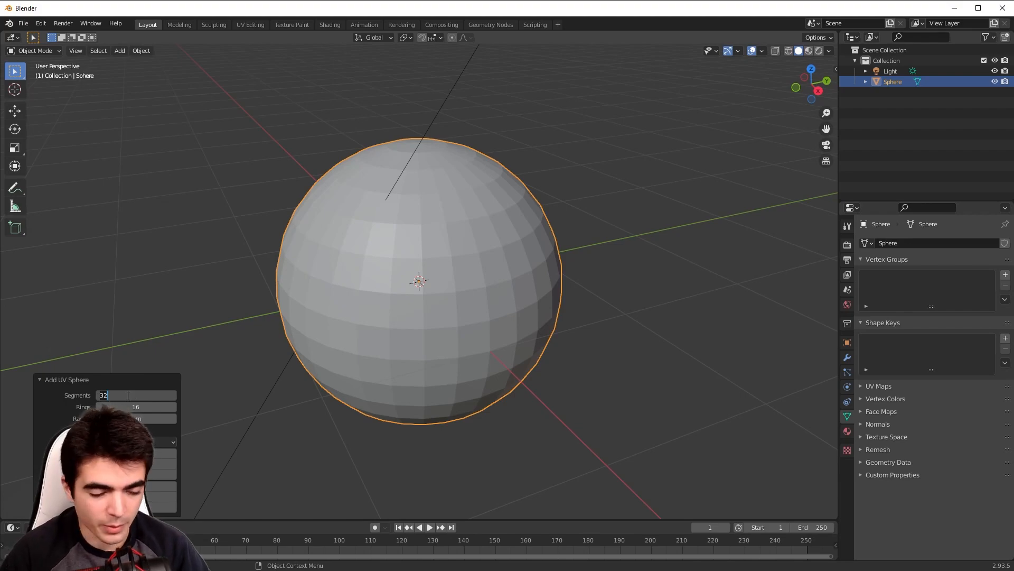
type("64")
key("Return")
left_click(134, 407)
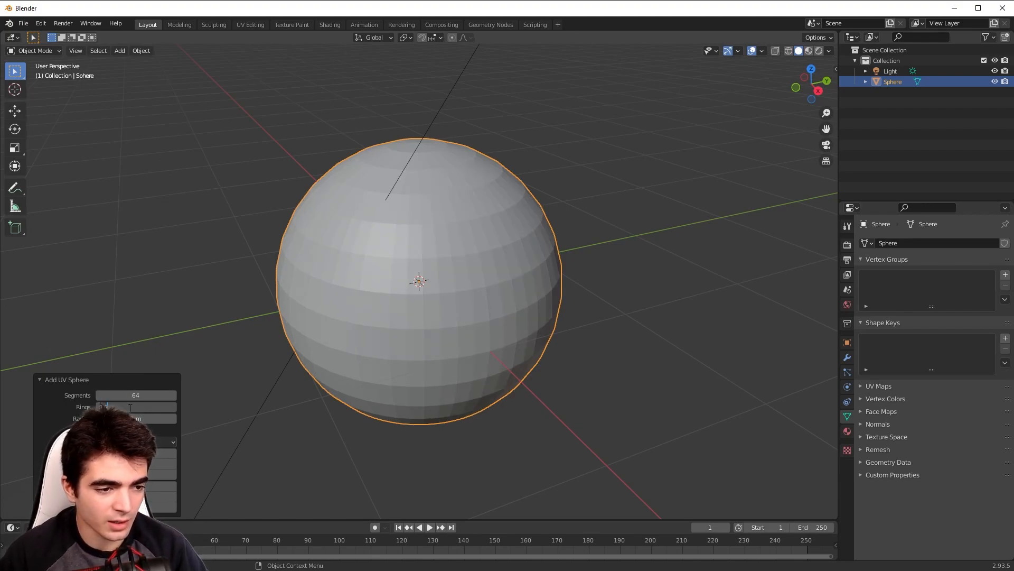
type("32")
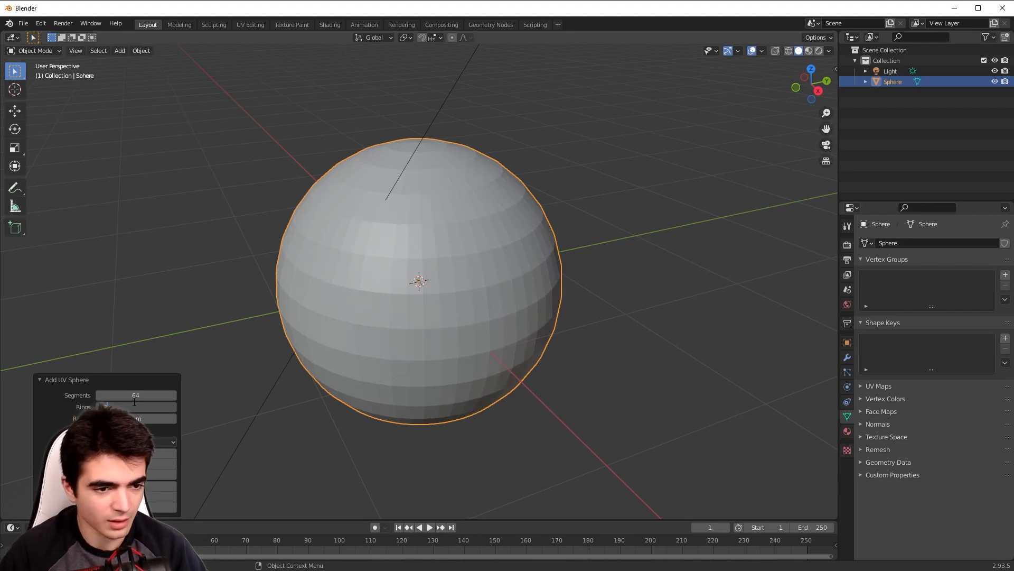
key("Return")
left_click(43, 379)
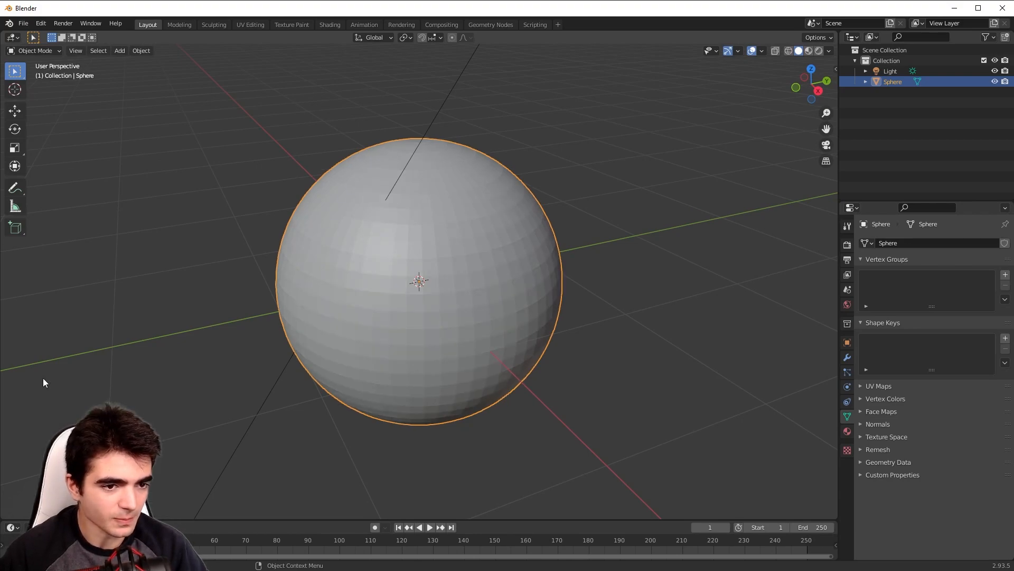
right_click(447, 267)
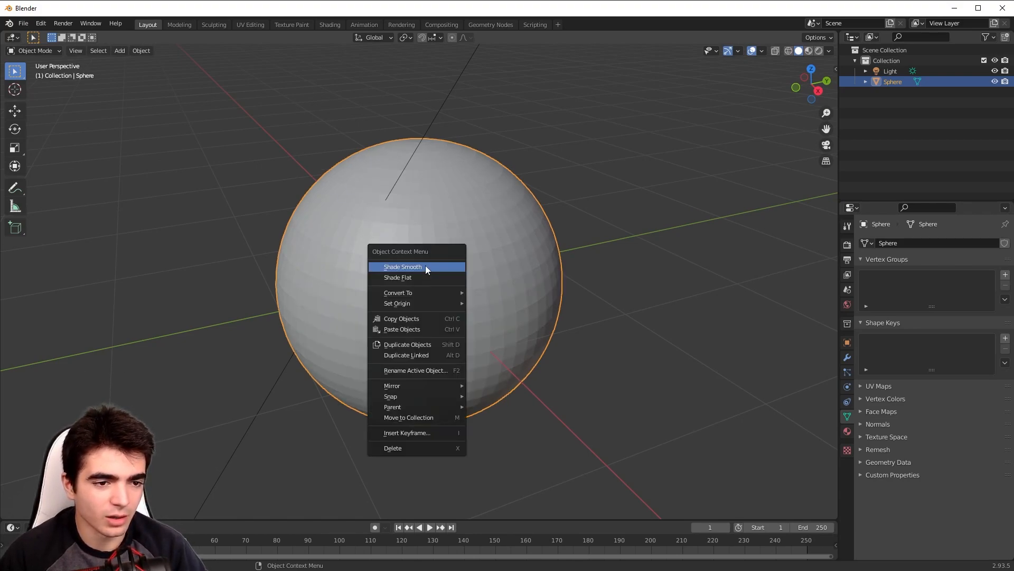
left_click(409, 268)
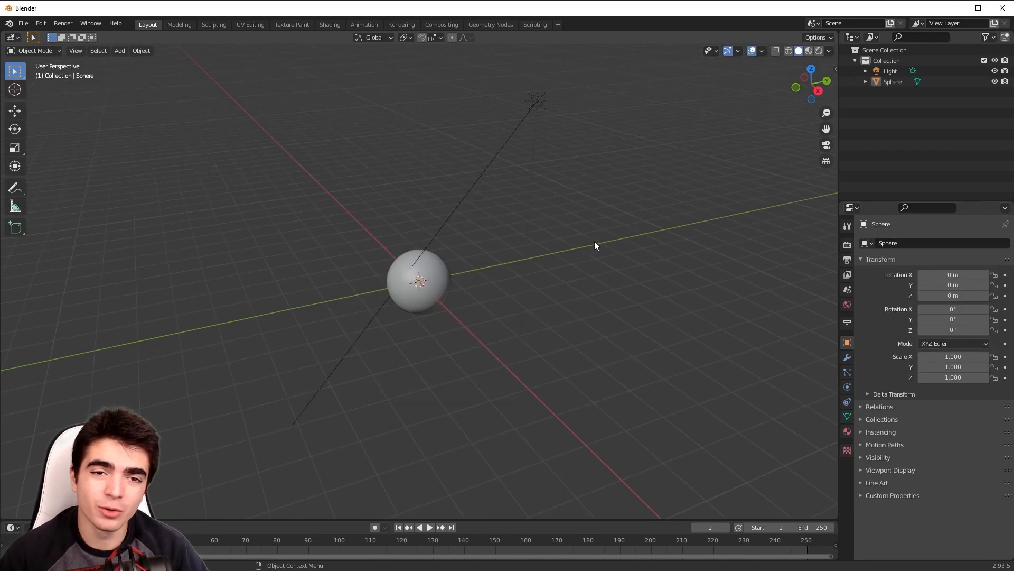
Add a camera and align it to the Right Orthographic view so it faces the sphere, with its frame fitted to the viewport.
left_click(818, 91)
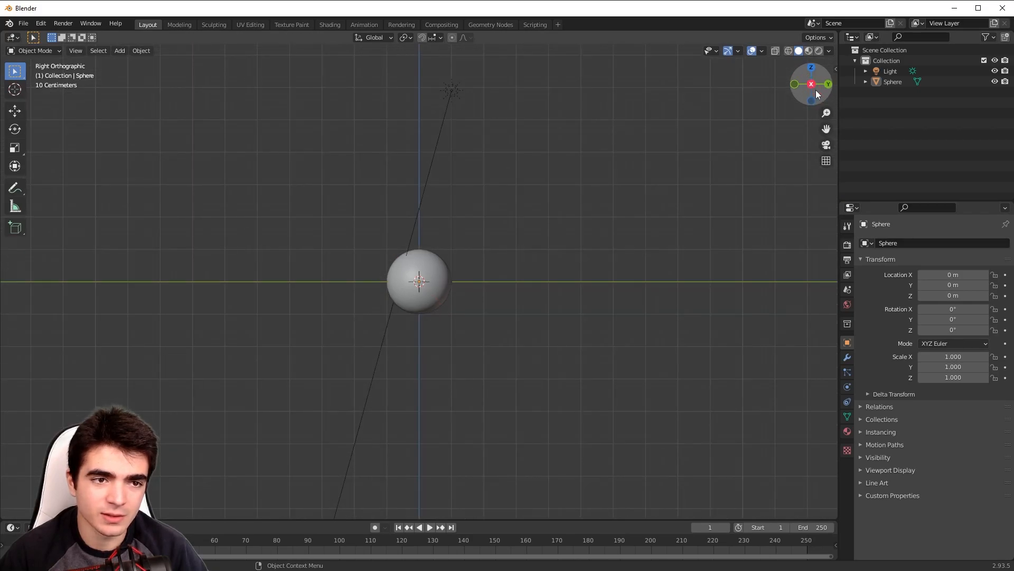
key("shift+a")
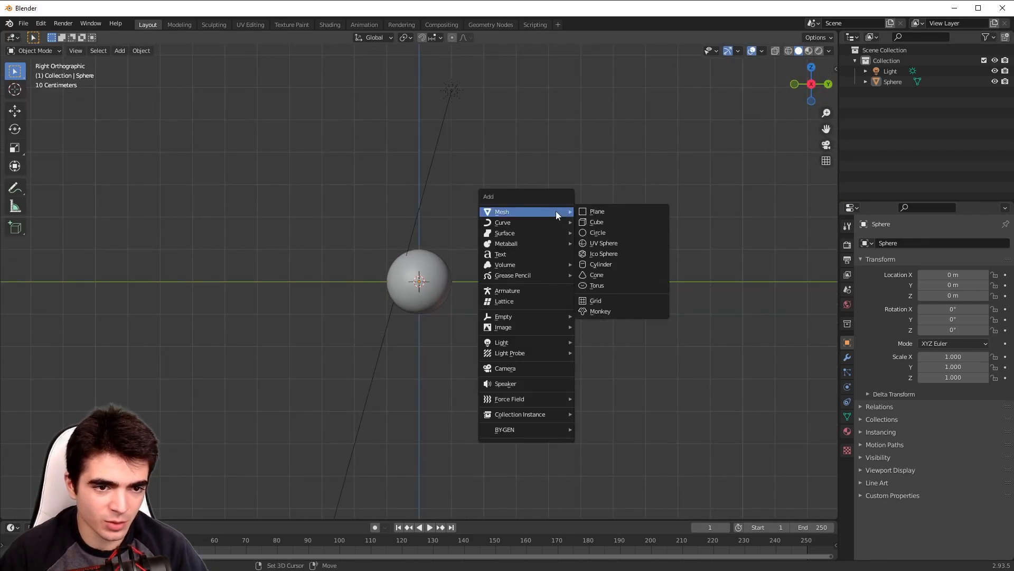
left_click(510, 368)
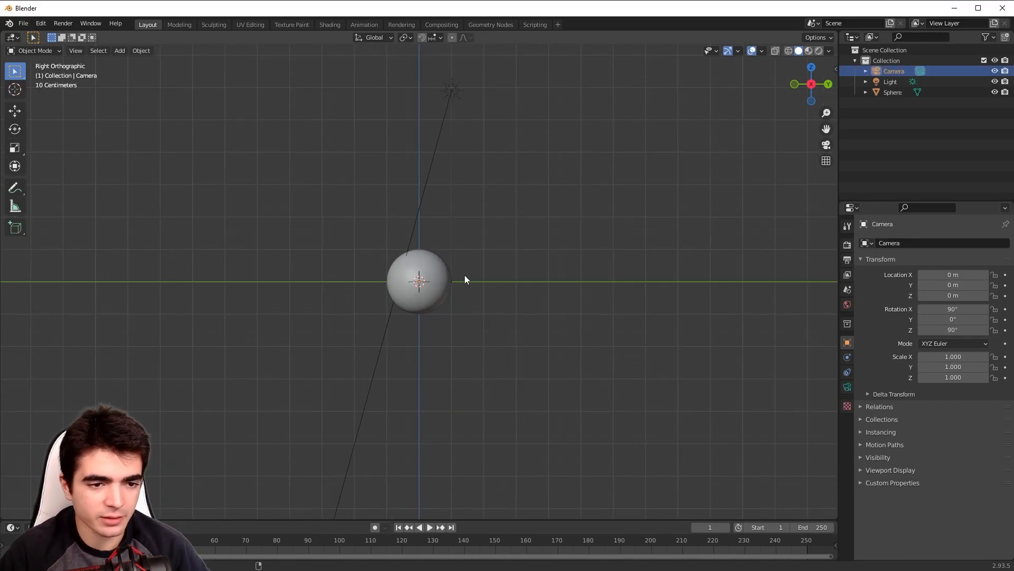
key("ctrl+alt+KP_0")
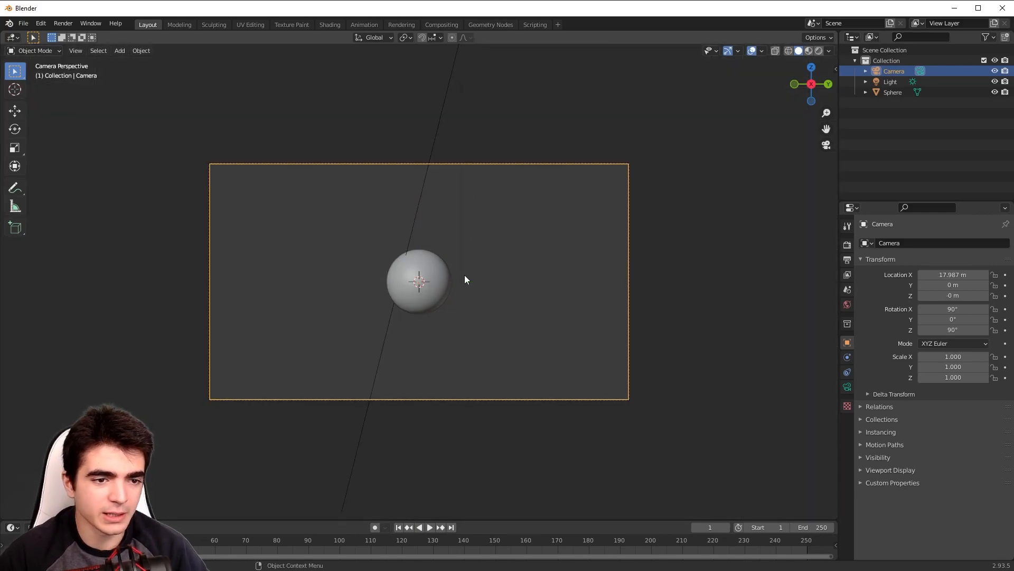
key("Home")
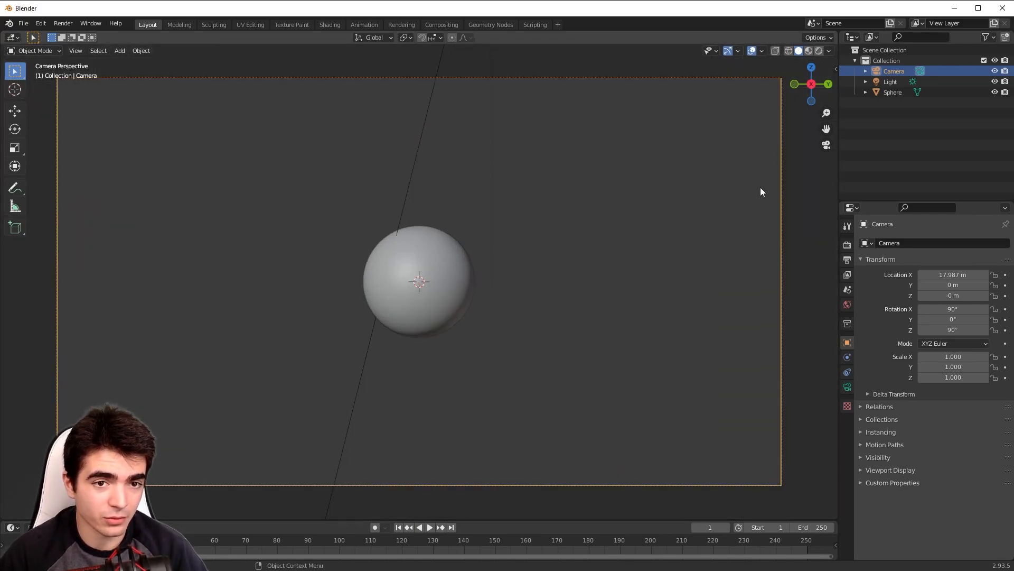
Keep Eevee as the render engine, enable Bloom, and switch the viewport to rendered shading.
left_click(848, 245)
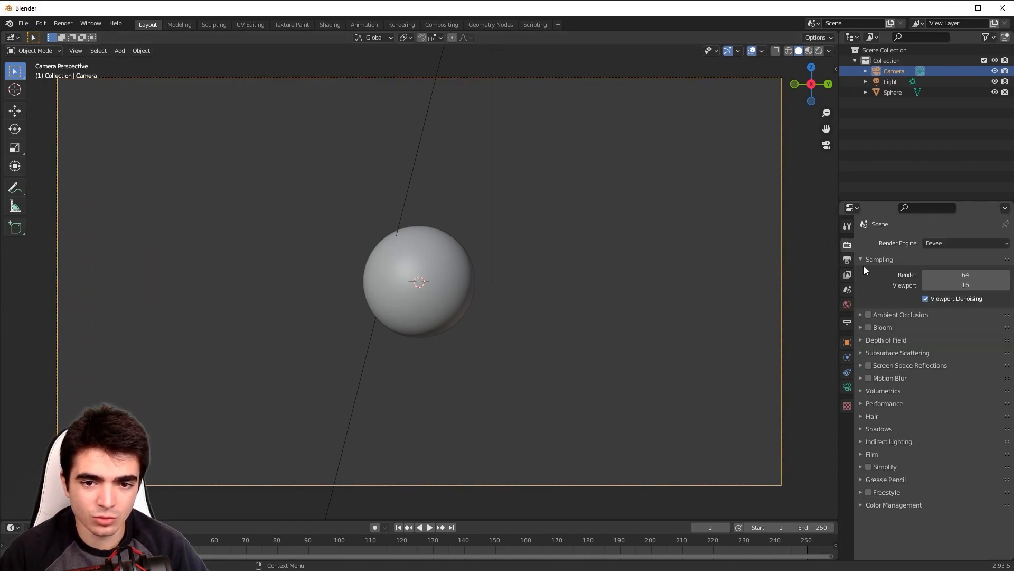
left_click(940, 244)
left_click(934, 255)
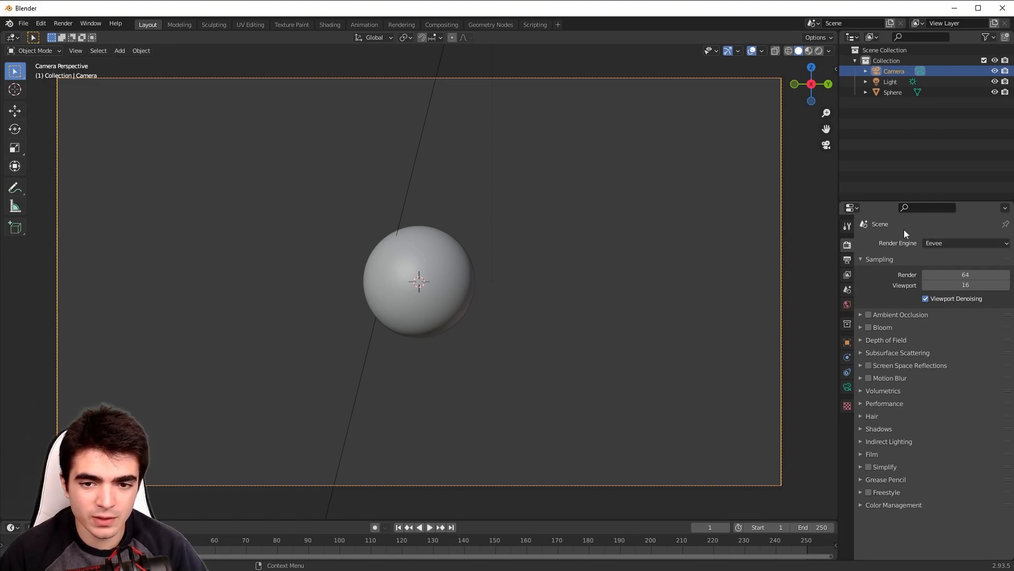
left_click(868, 327)
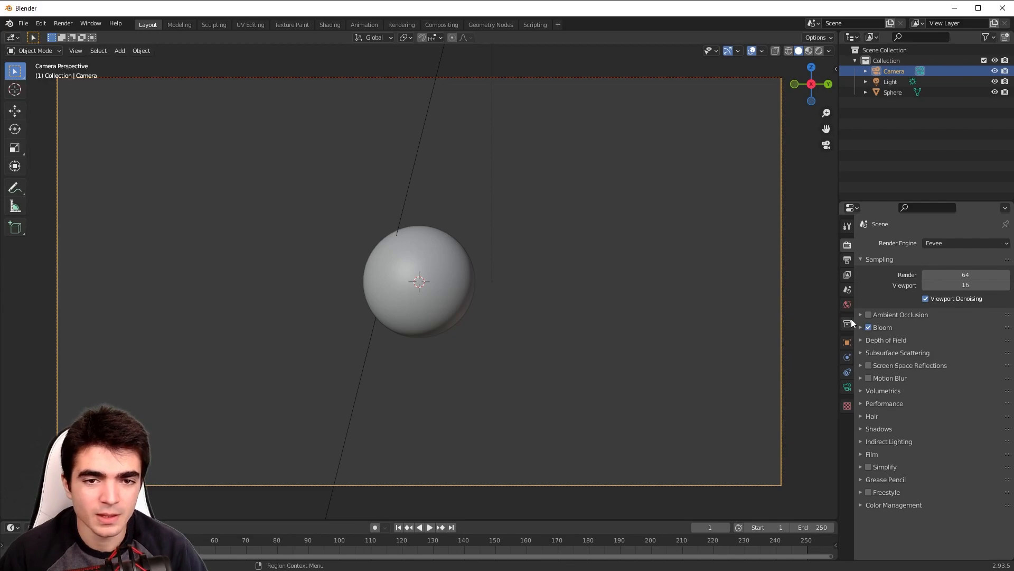
left_click(819, 50)
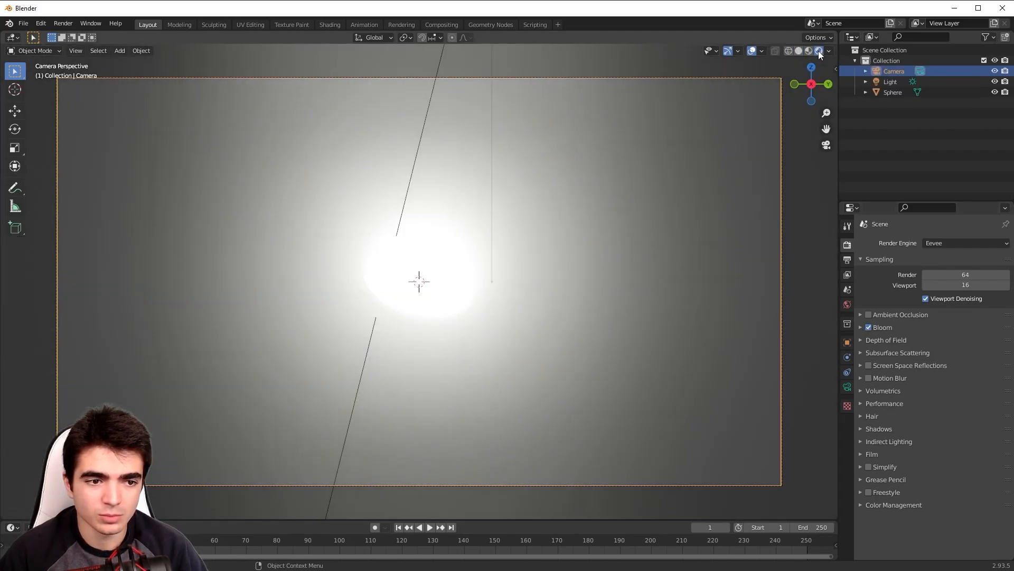
Move the sun light within the camera view so it sits to the upper left of the sphere.
scroll(528, 226, "down", 6)
scroll(528, 225, "up", 3)
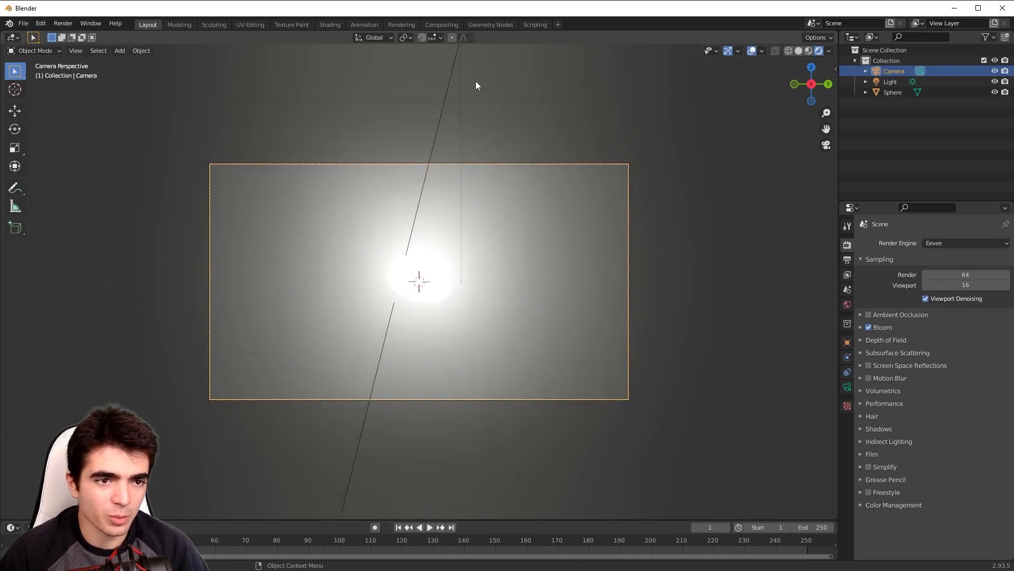
scroll(439, 215, "up", 3)
scroll(529, 240, "down", 5)
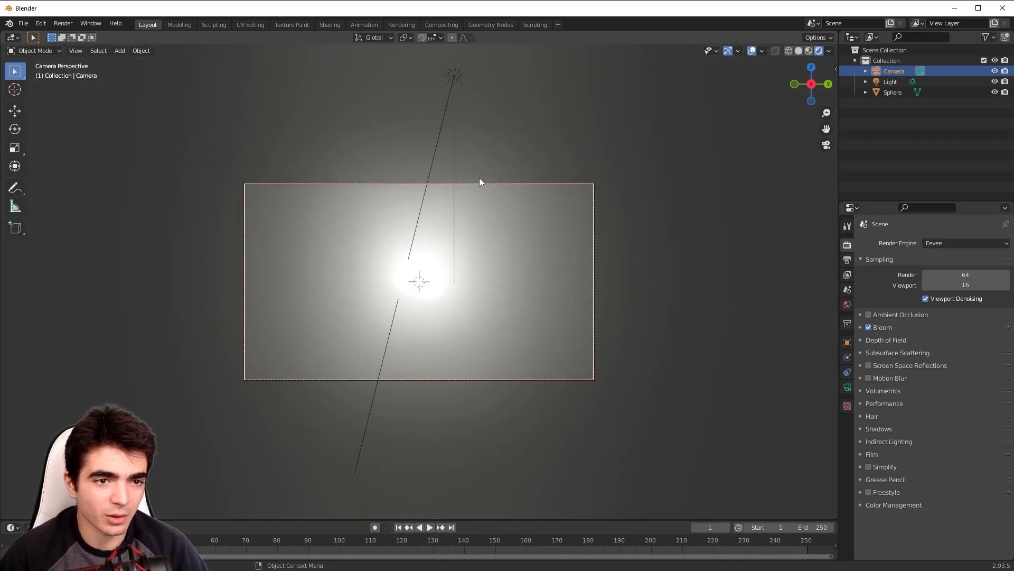
left_click(455, 78)
key("g")
right_click(455, 126)
key("g")
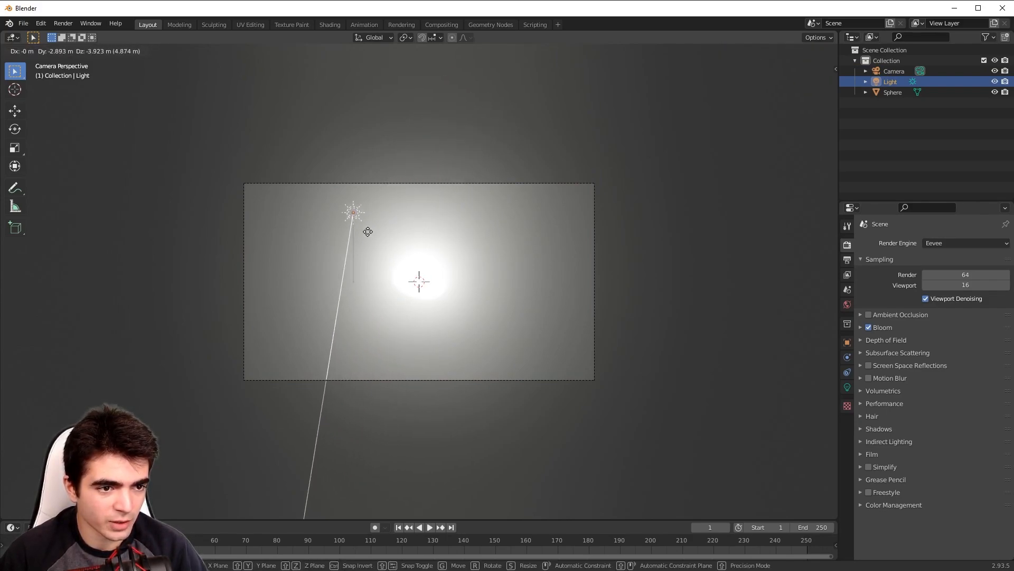
left_click(347, 253)
scroll(348, 253, "down", 2)
scroll(341, 258, "up", 3)
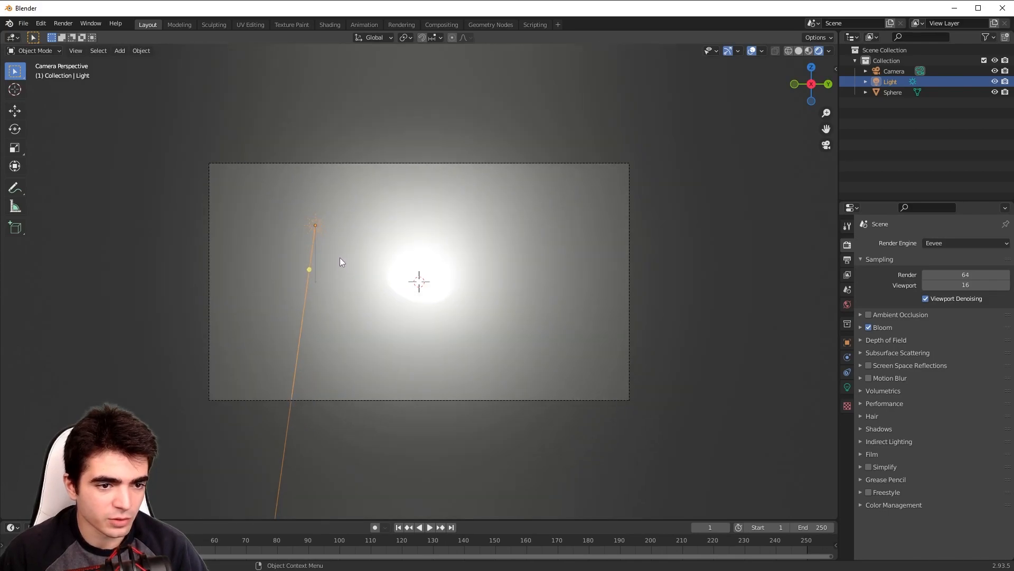
middle_click_drag(340, 258, 378, 281)
key("g")
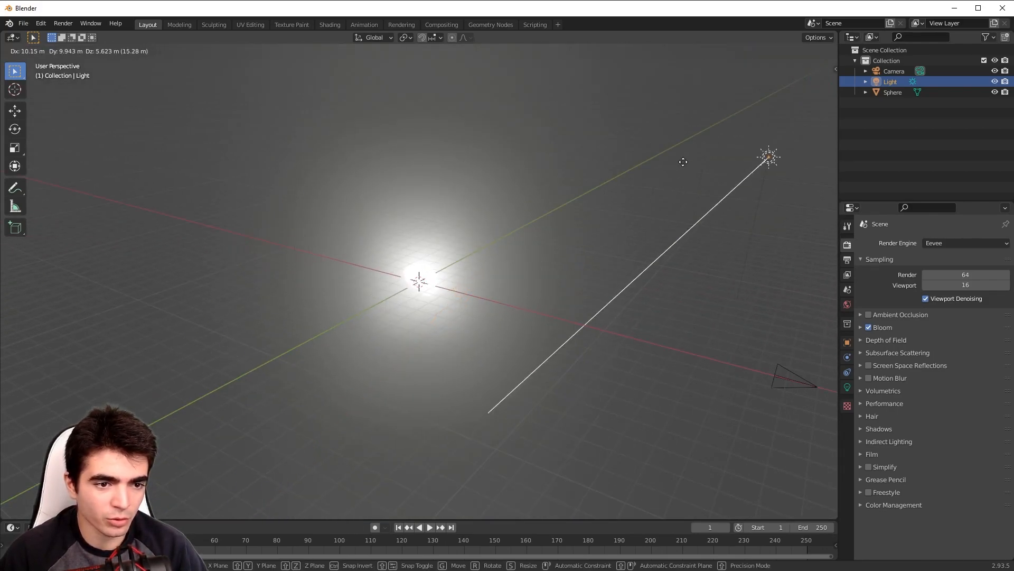
right_click(430, 172)
middle_click_drag(430, 172, 488, 199)
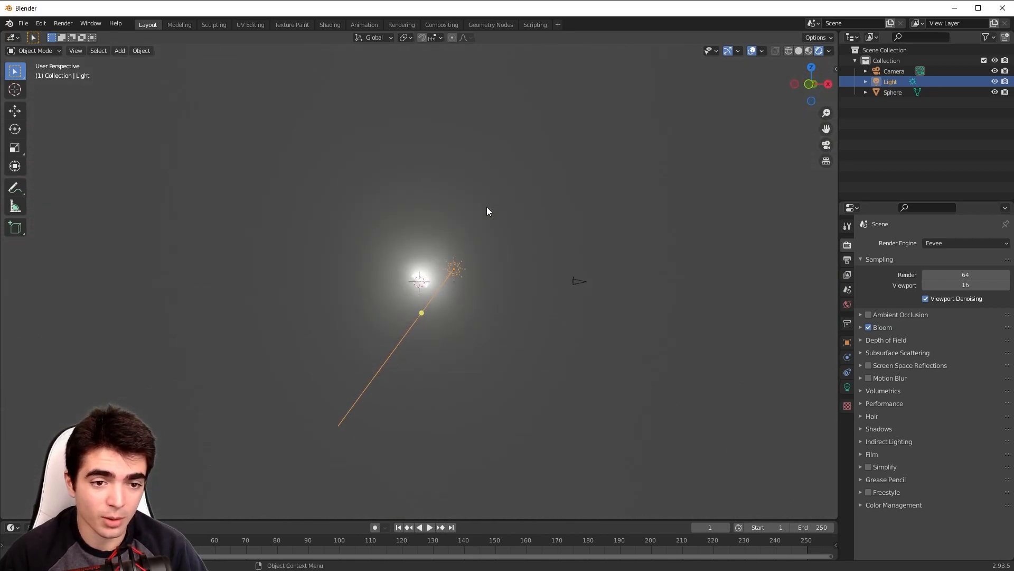
key("KP_0")
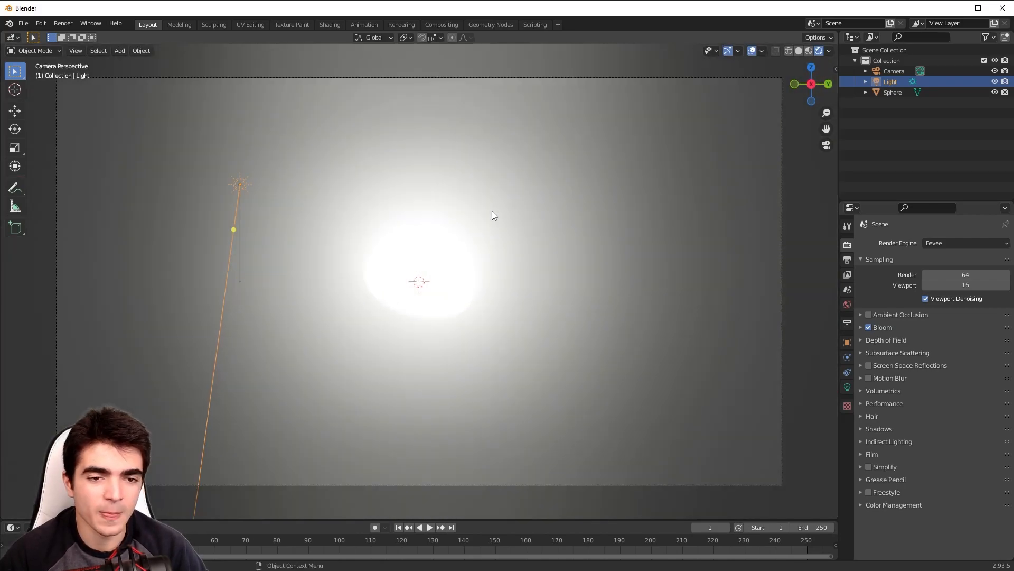
Set the sun light's strength to 3.
left_click(848, 388)
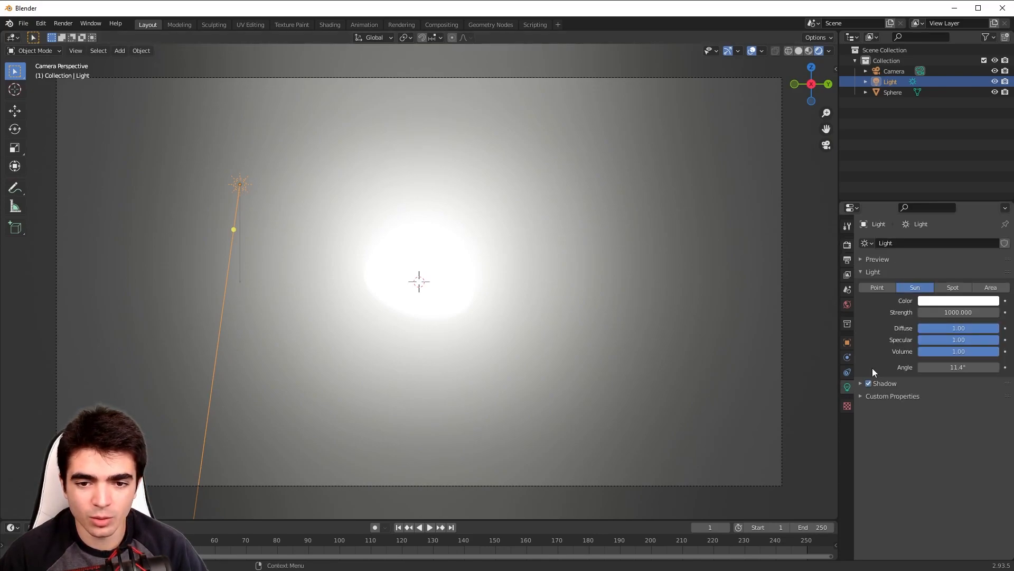
left_click(962, 312)
type("1")
key("Return")
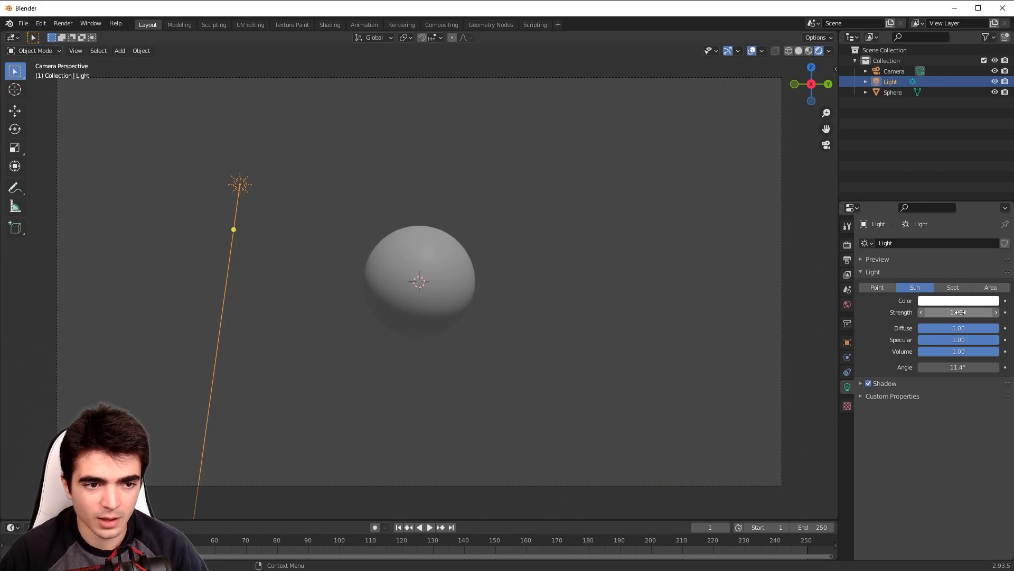
left_click(959, 312)
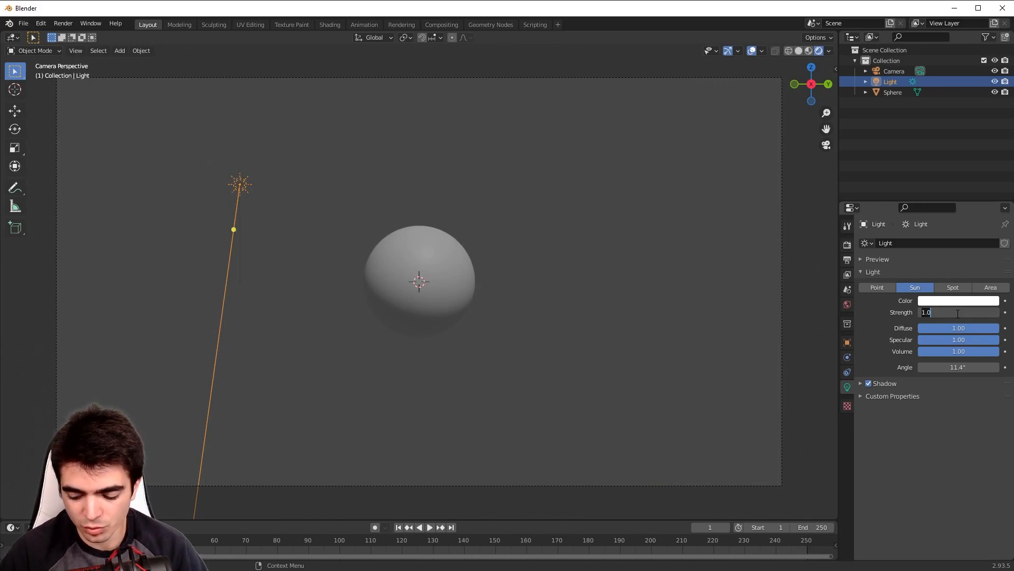
key("Return")
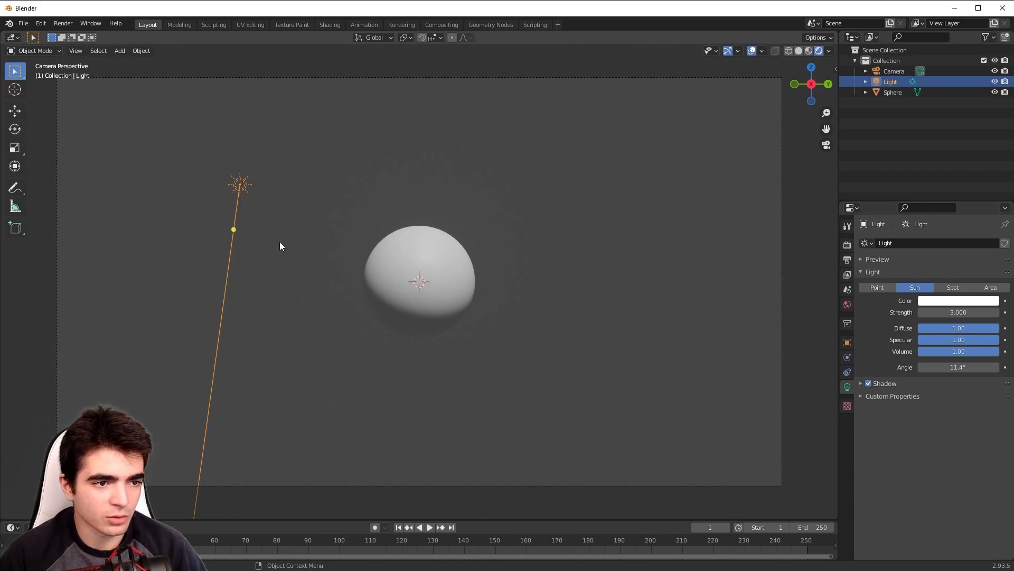
key("r")
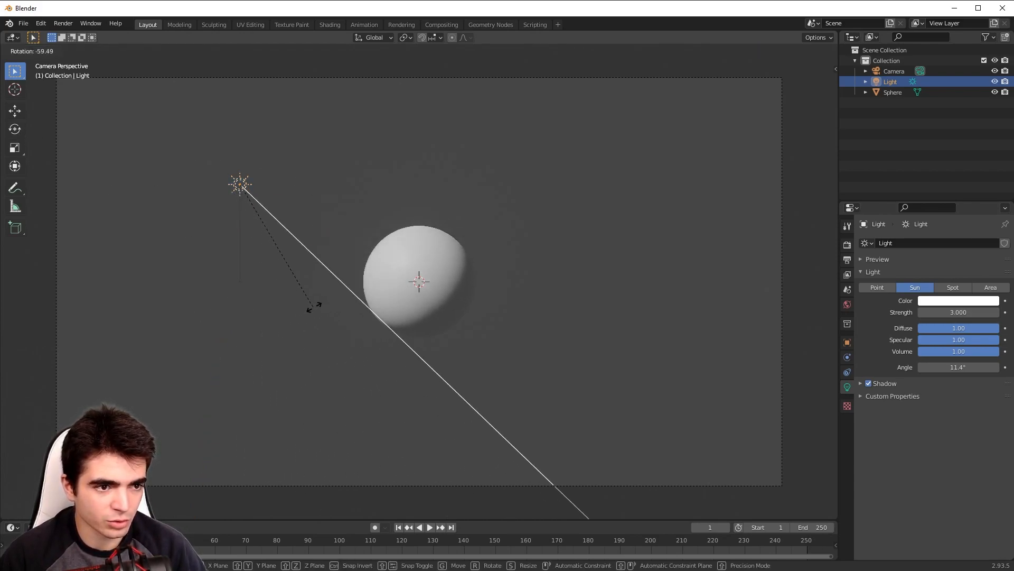
key("x")
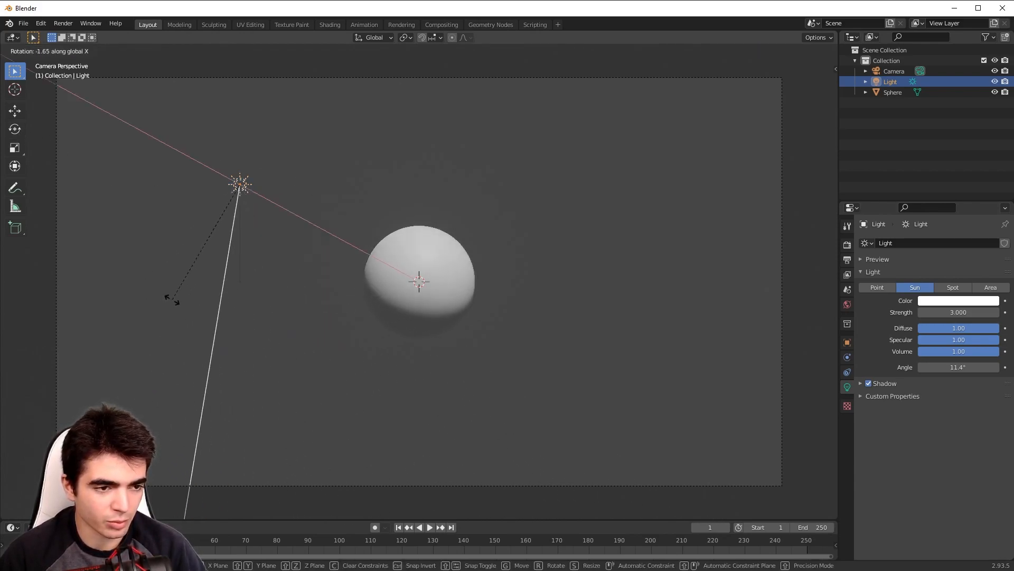
left_click(267, 275)
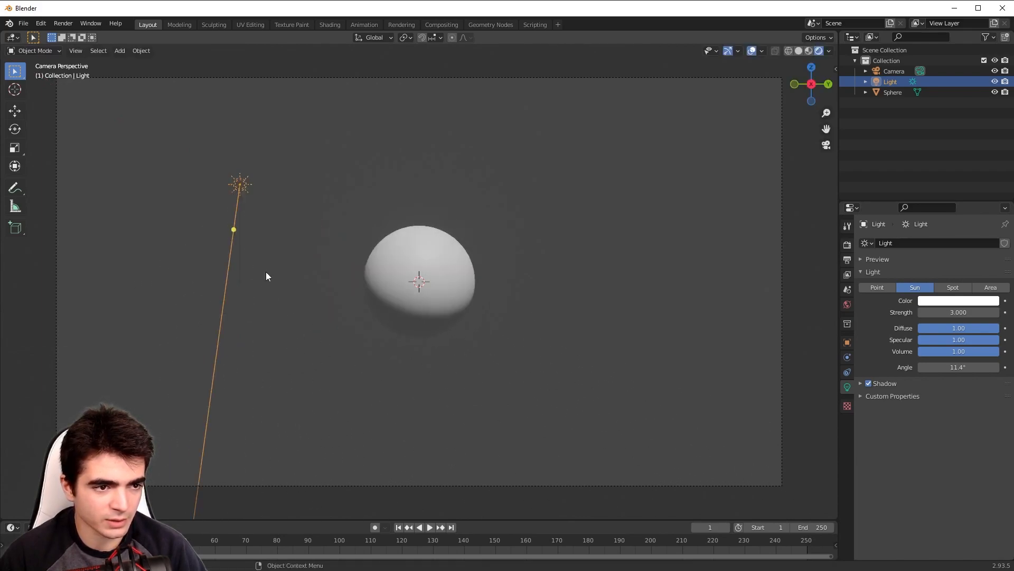
Rotate the sun light with the Rotate tool so it points down past the sphere and lights only its upper-left side in camera view.
left_click(15, 129)
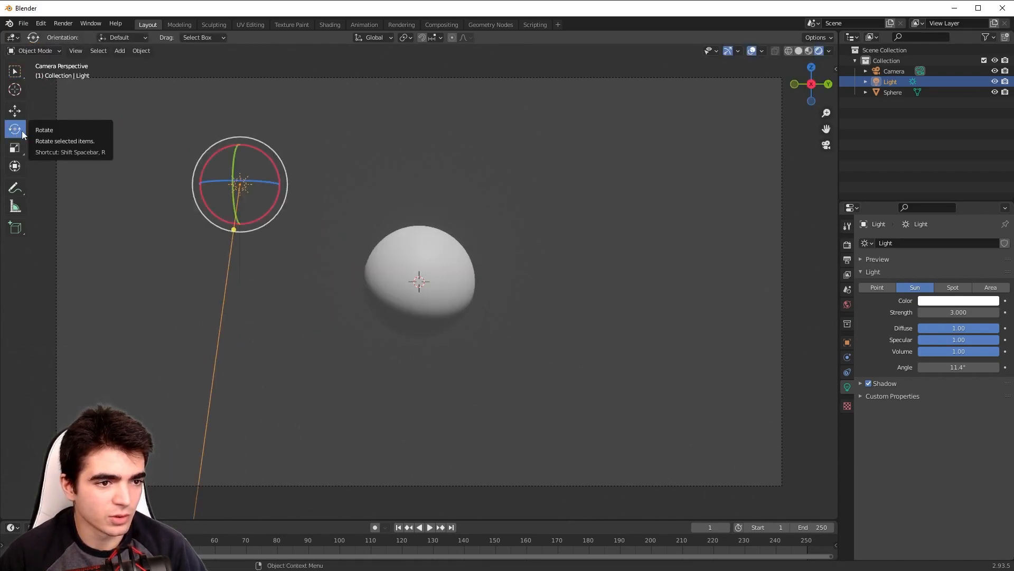
mouse_move(240, 155)
left_mouse_down()
mouse_move(211, 154)
mouse_move(188, 188)
mouse_move(193, 214)
mouse_move(226, 153)
mouse_move(188, 197)
mouse_move(188, 186)
left_mouse_up()
middle_click_drag(188, 186, 463, 272)
left_click_drag(607, 310, 571, 322)
key("KP_0")
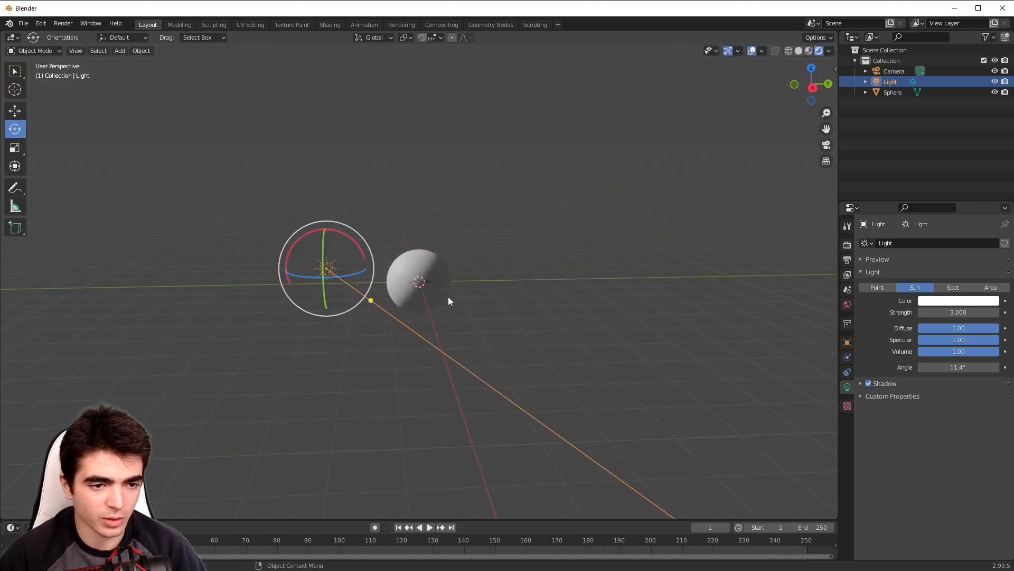
scroll(448, 296, "up", 3)
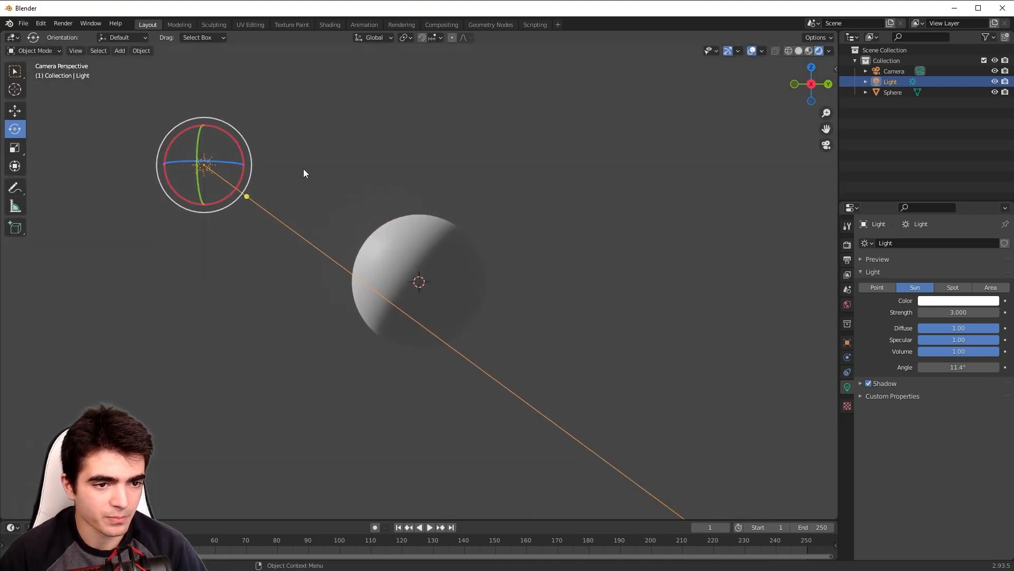
Rotate the sun light slightly about the global Z axis to refine how it lights the sphere, and deselect it.
key("r")
key("z")
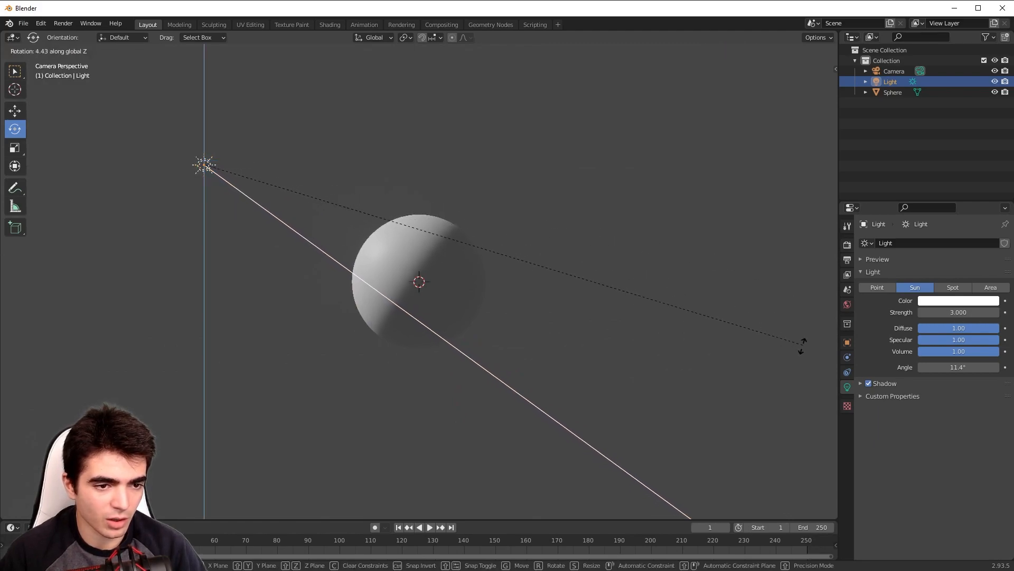
left_click(600, 381)
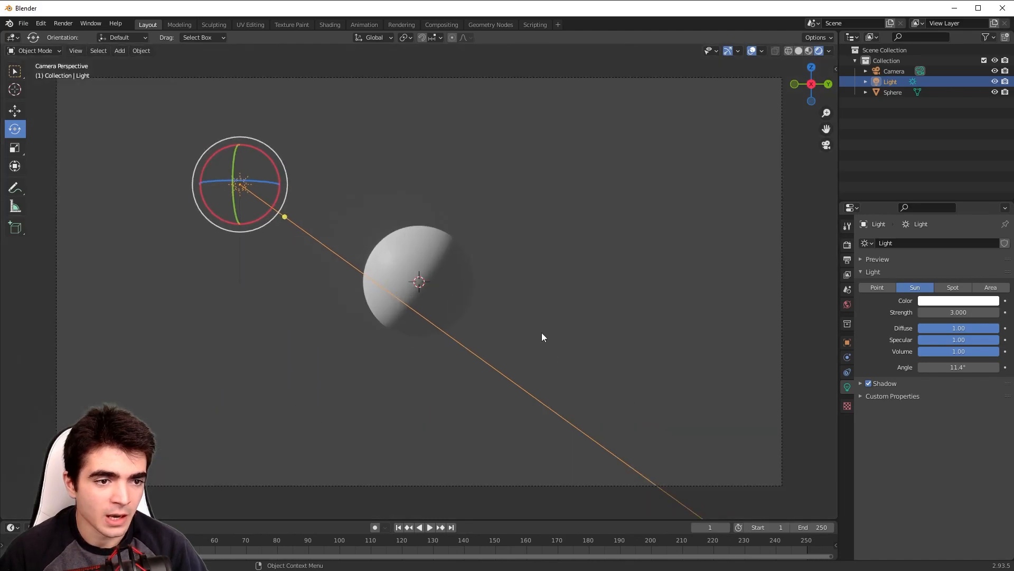
left_click(588, 217)
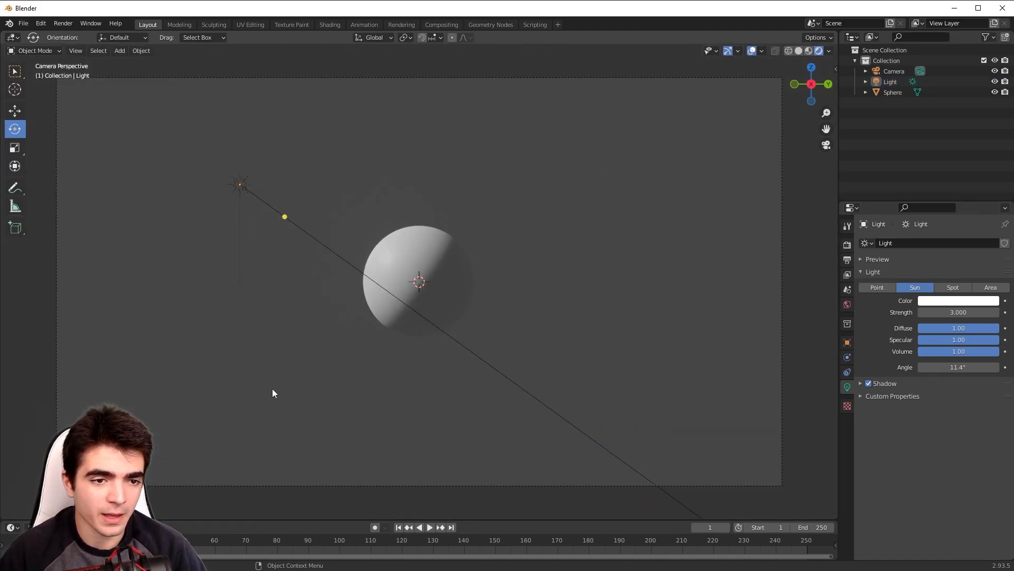
scroll(414, 253, "up", 4)
scroll(417, 252, "down", 4)
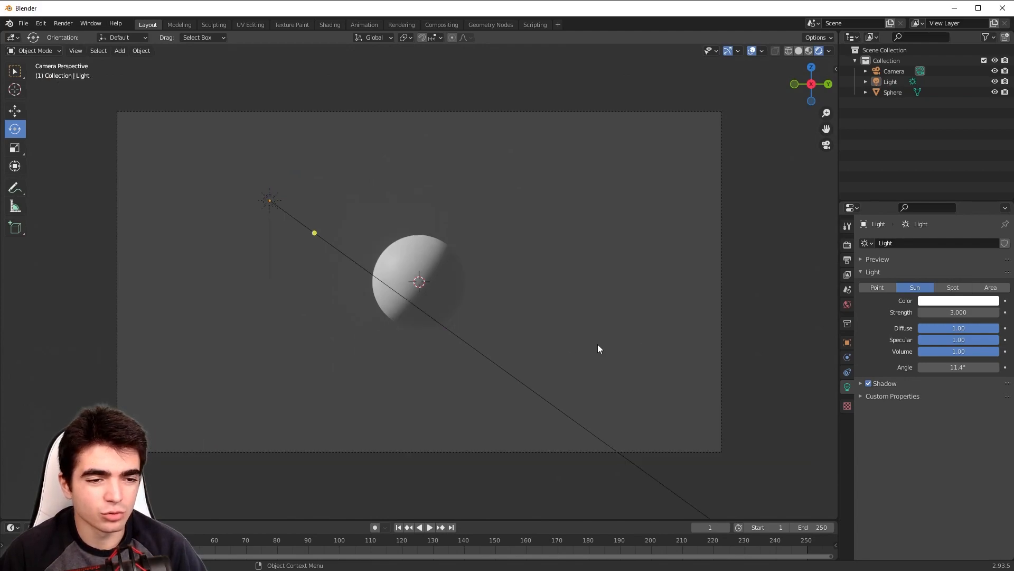
scroll(531, 275, "up", 2)
left_click(419, 242)
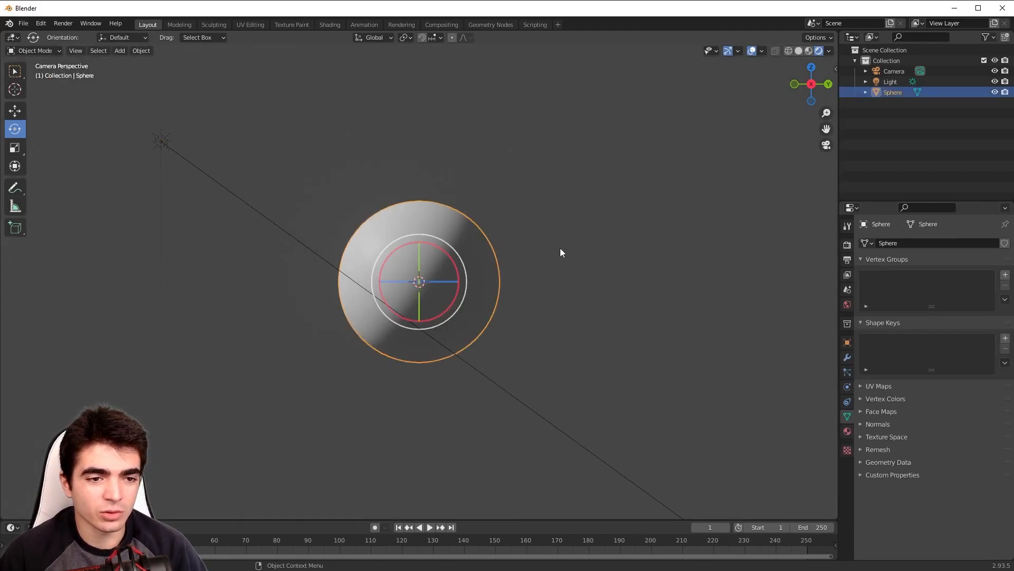
scroll(461, 273, "down", 2)
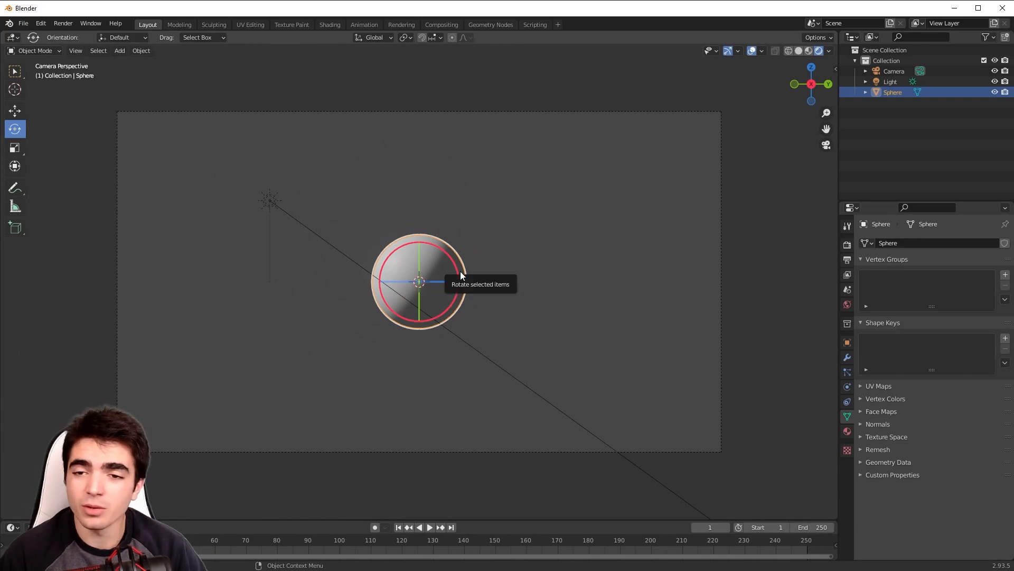
left_click(657, 235)
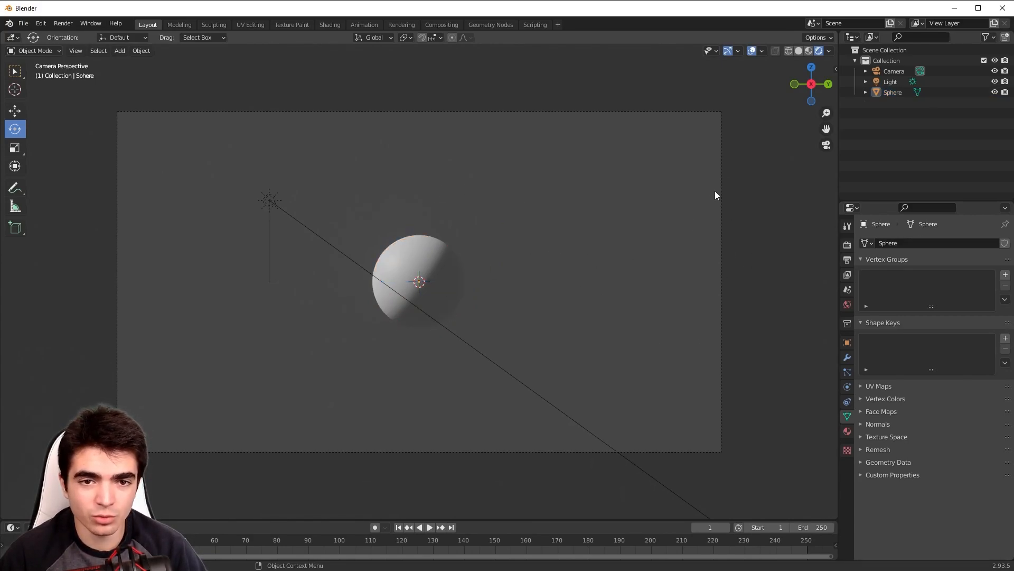
Move the camera about 7.5 m along its local Z axis, closer to the sphere.
left_click(721, 172)
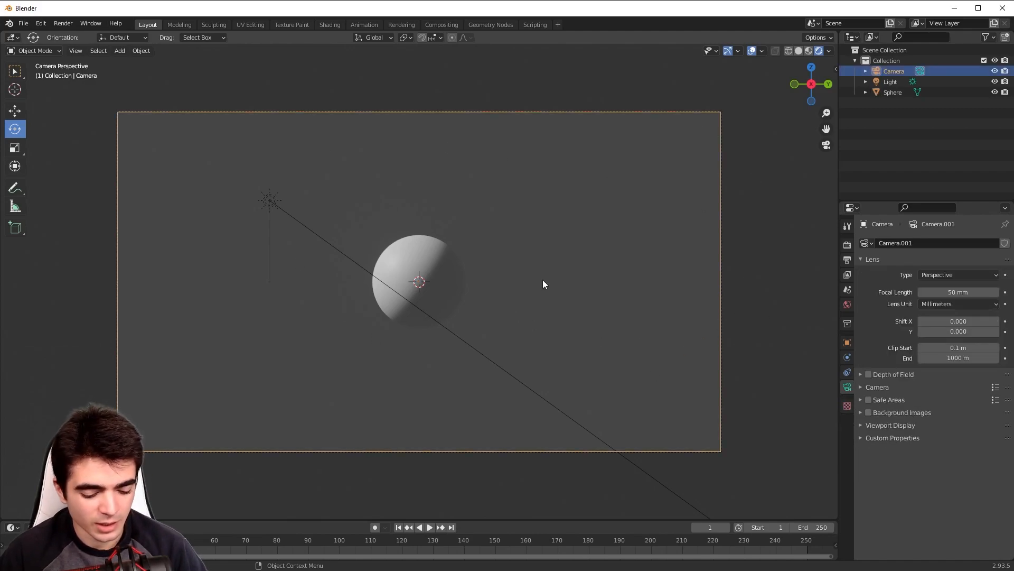
key("g")
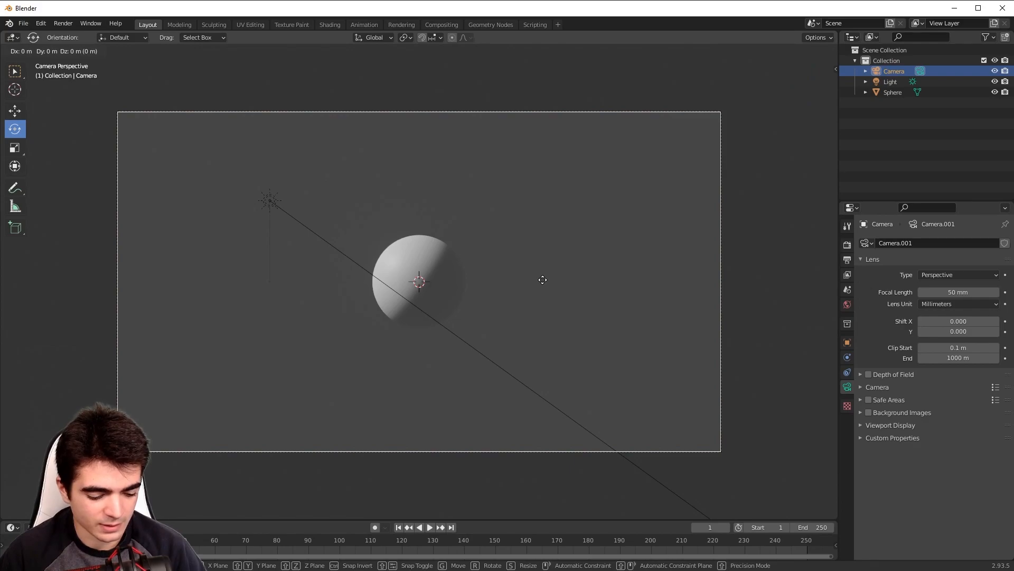
key("z")
key("z")
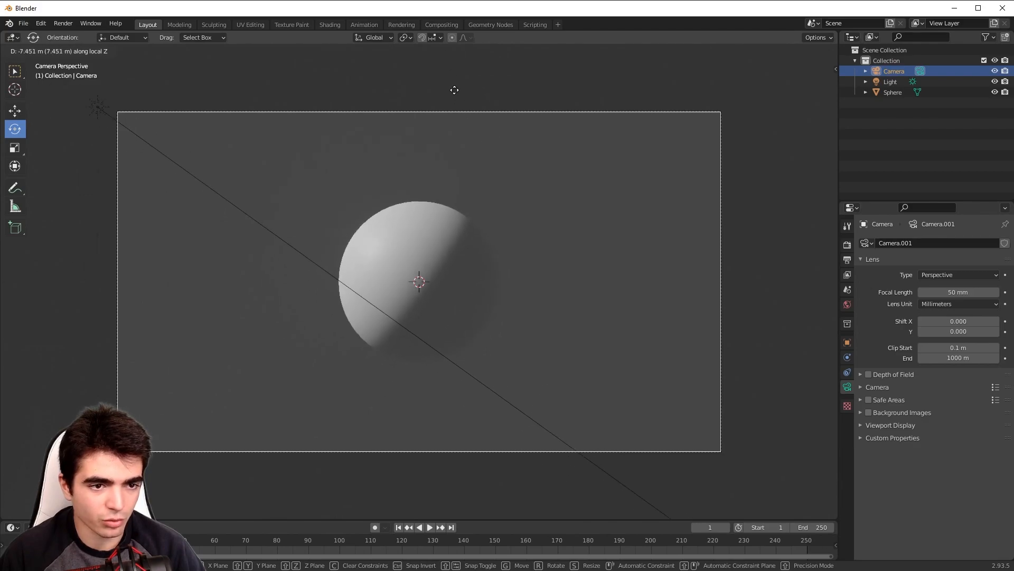
left_click(444, 67)
Select the sphere, enlarge the timeline area and turn that area into a Shader Editor.
scroll(457, 95, "up", 3)
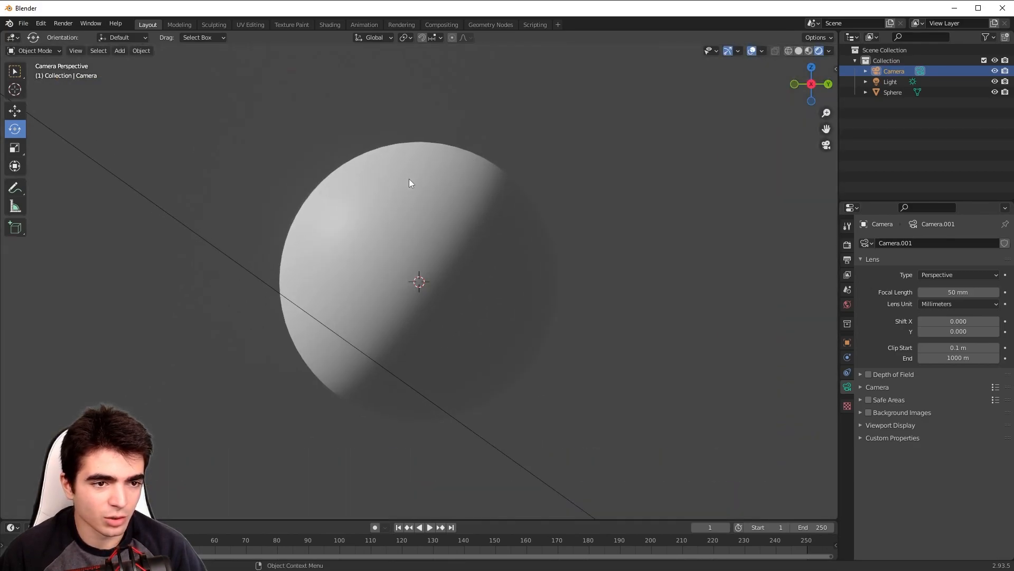
left_click(410, 179)
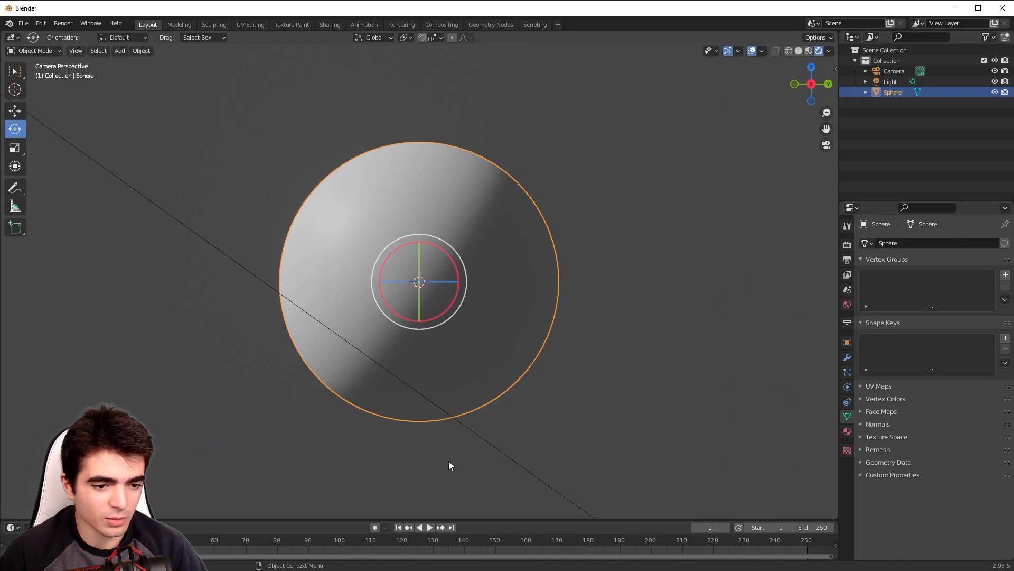
left_click_drag(456, 518, 446, 377)
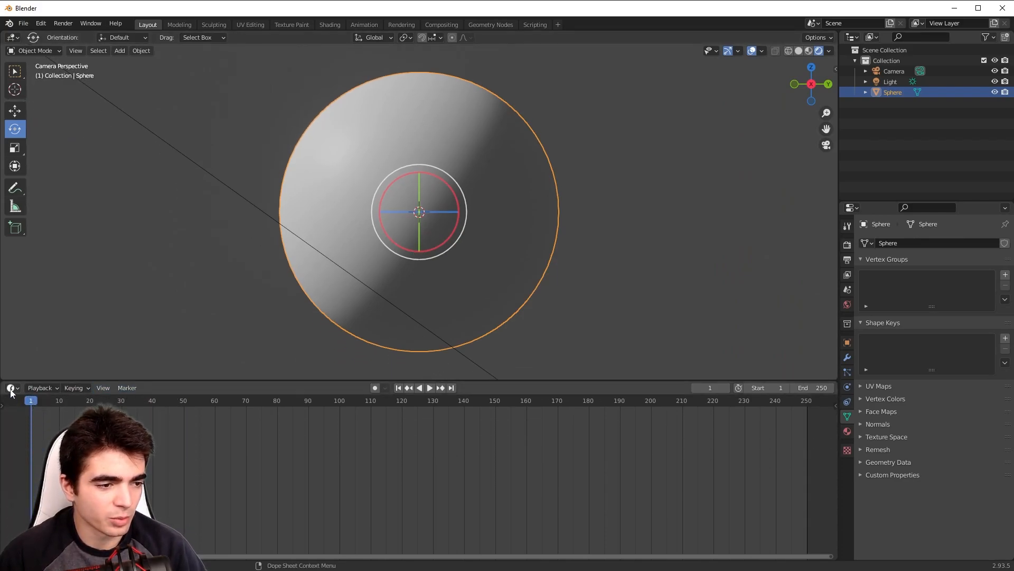
left_click(12, 388)
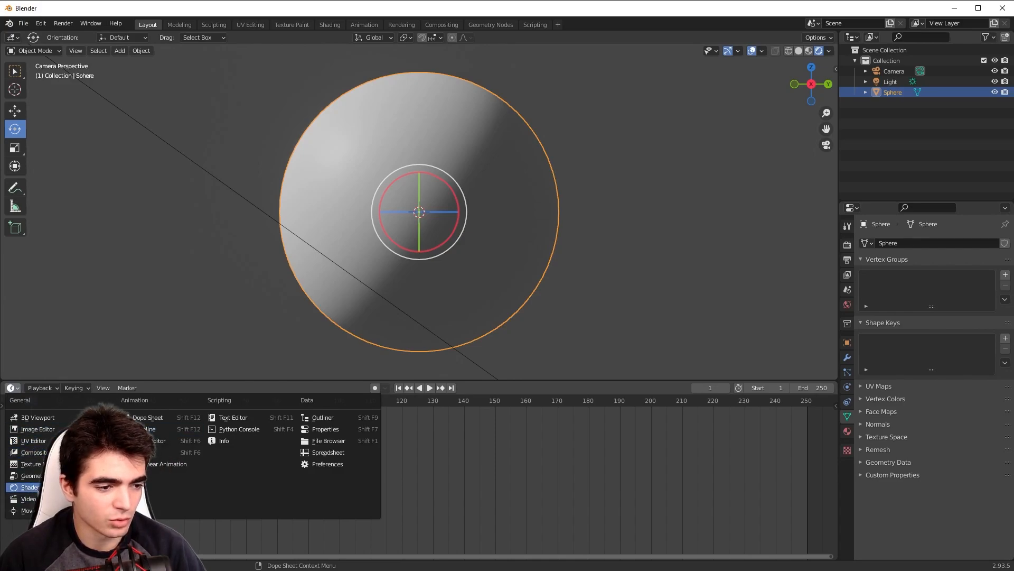
left_click(24, 487)
Create a new material on the sphere and name it Planet.
left_click(430, 388)
double_click(430, 388)
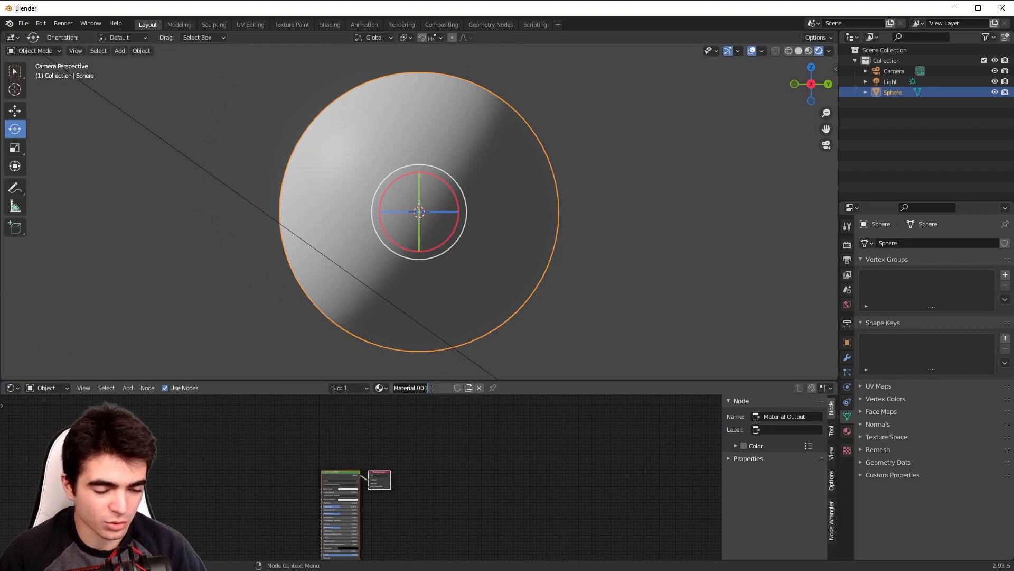
type("Planet")
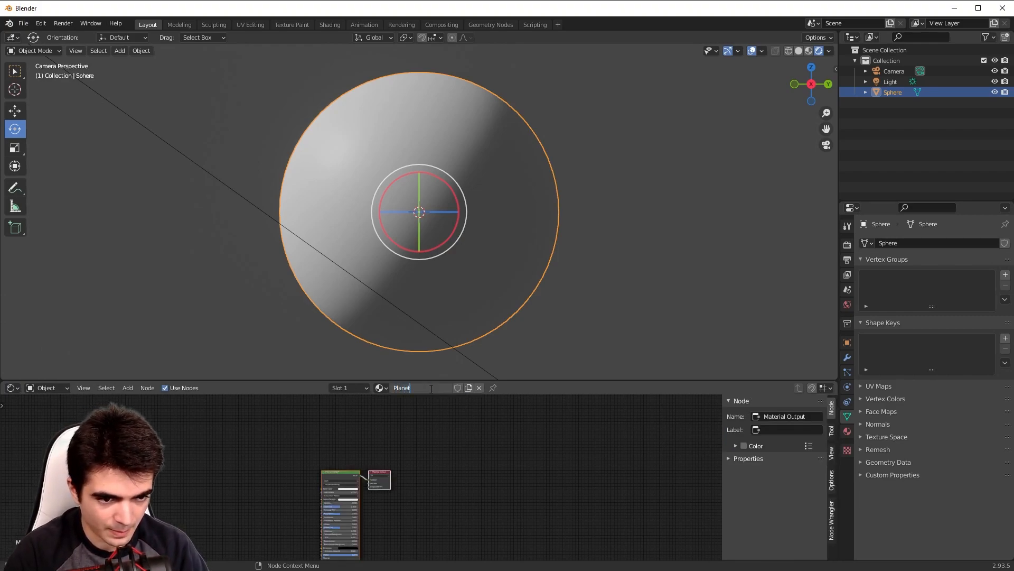
key("Return")
Enlarge the Shader Editor area to nearly half the window height and select the Planet material's Principled BSDF node.
middle_click_drag(332, 470, 413, 425)
scroll(343, 454, "up", 6)
middle_click_drag(340, 451, 310, 472)
left_click_drag(535, 379, 525, 315)
scroll(550, 423, "up", 2)
middle_click_drag(546, 453, 488, 427)
scroll(518, 458, "down", 2)
scroll(530, 438, "down", 2)
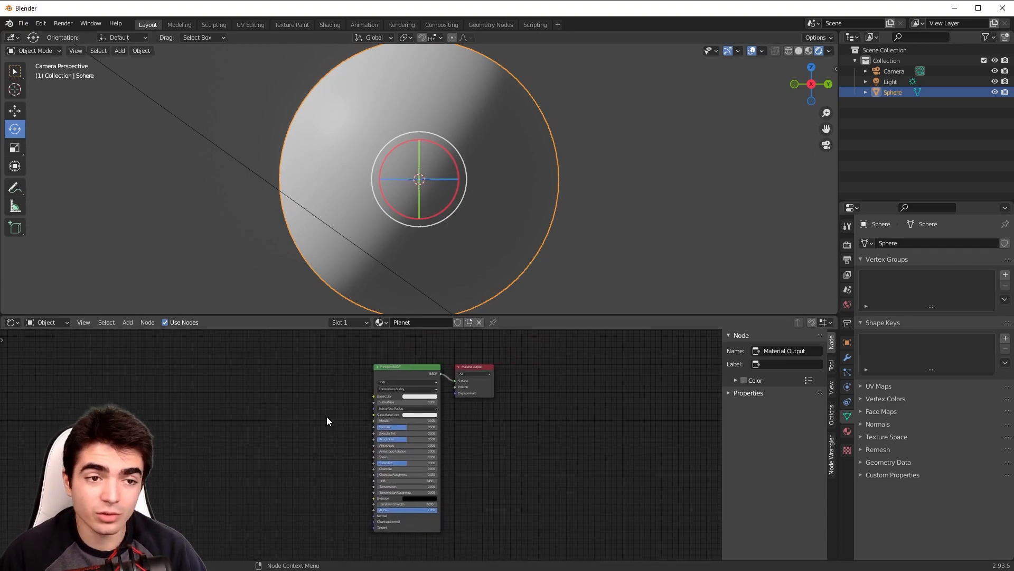
middle_click_drag(322, 400, 346, 403)
left_click(430, 379)
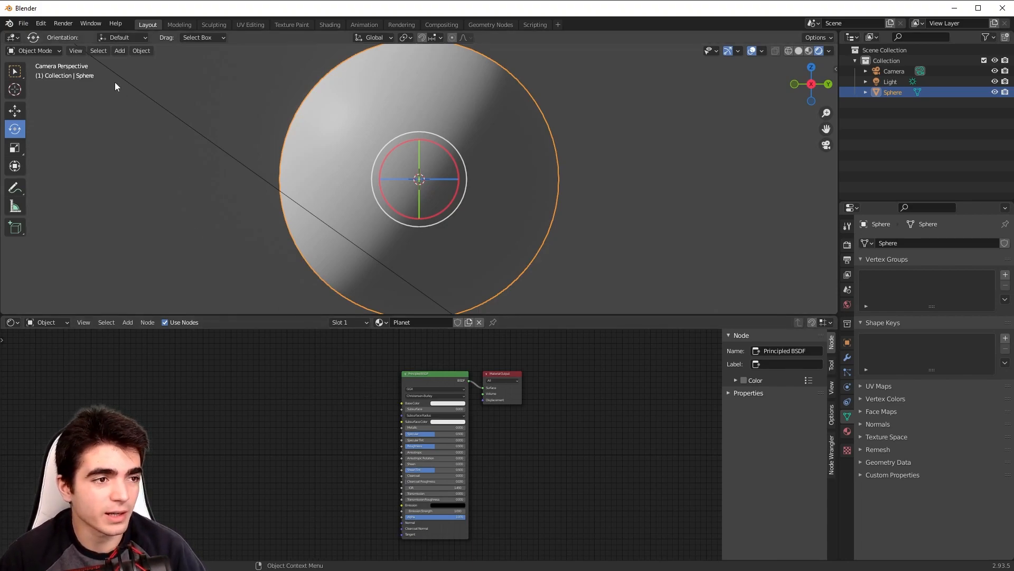
Search the add-ons in the preferences for "node" to check that Node Wrangler is enabled, and close the preferences.
left_click(41, 24)
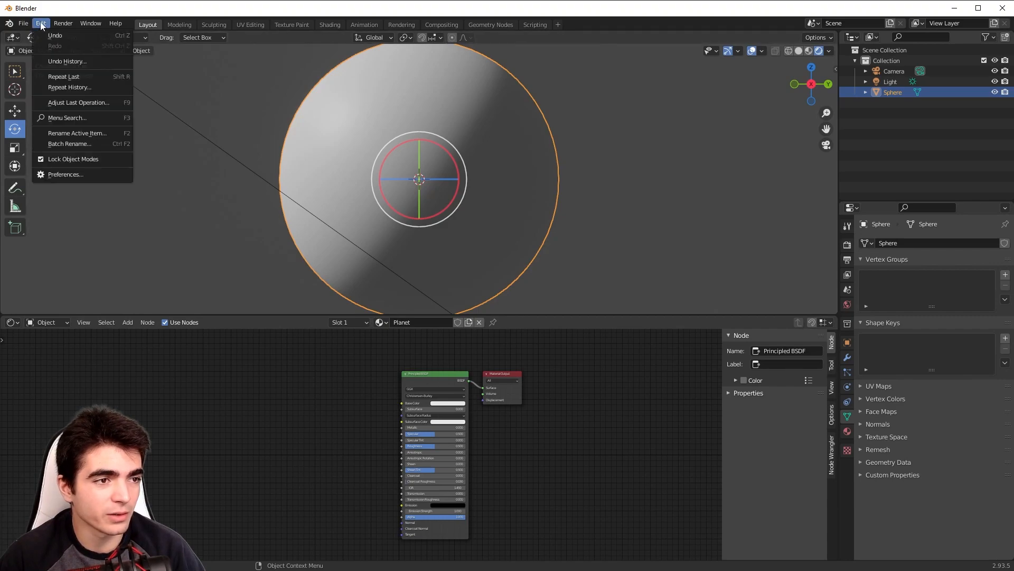
left_click(72, 172)
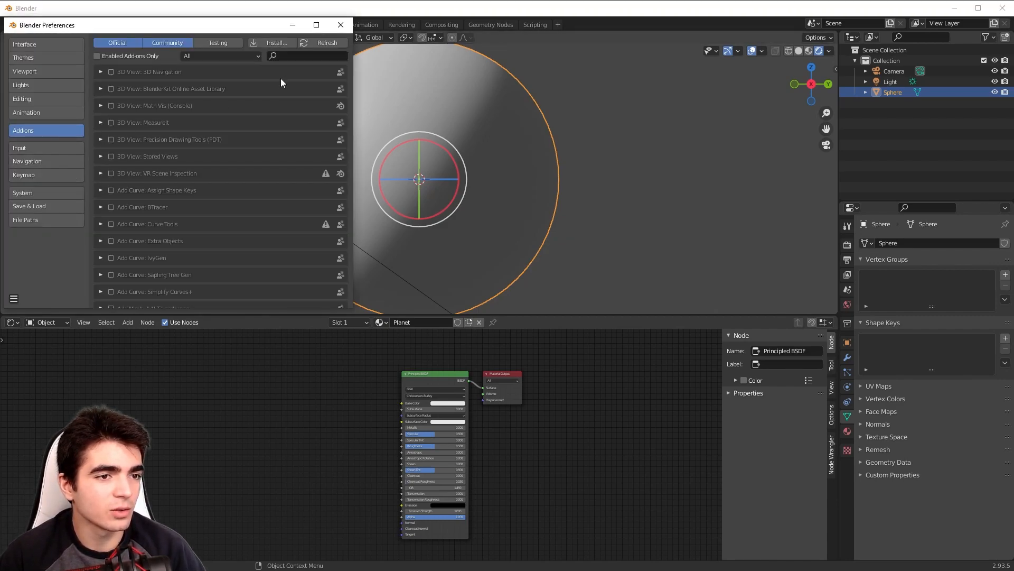
type("node")
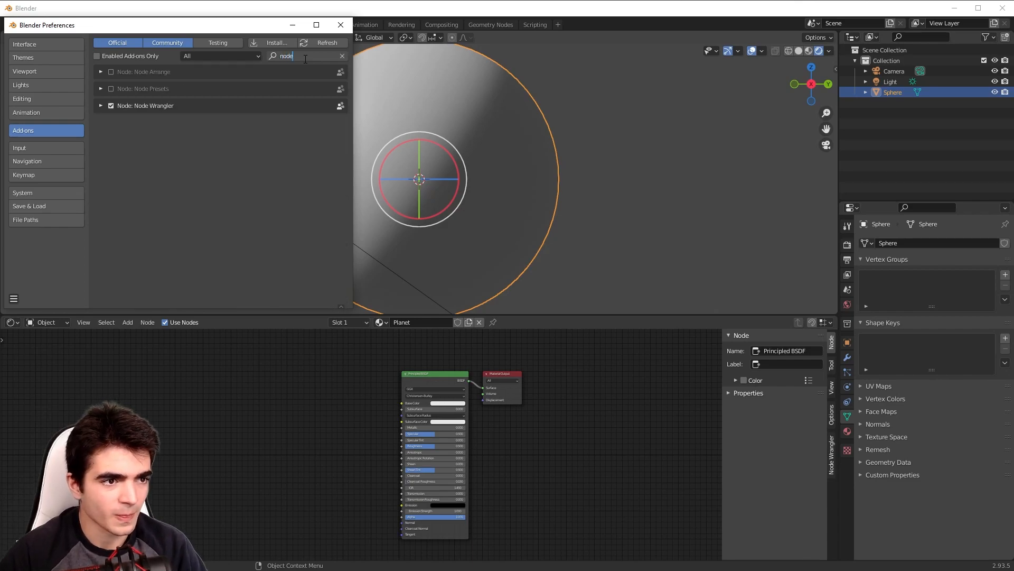
key("Return")
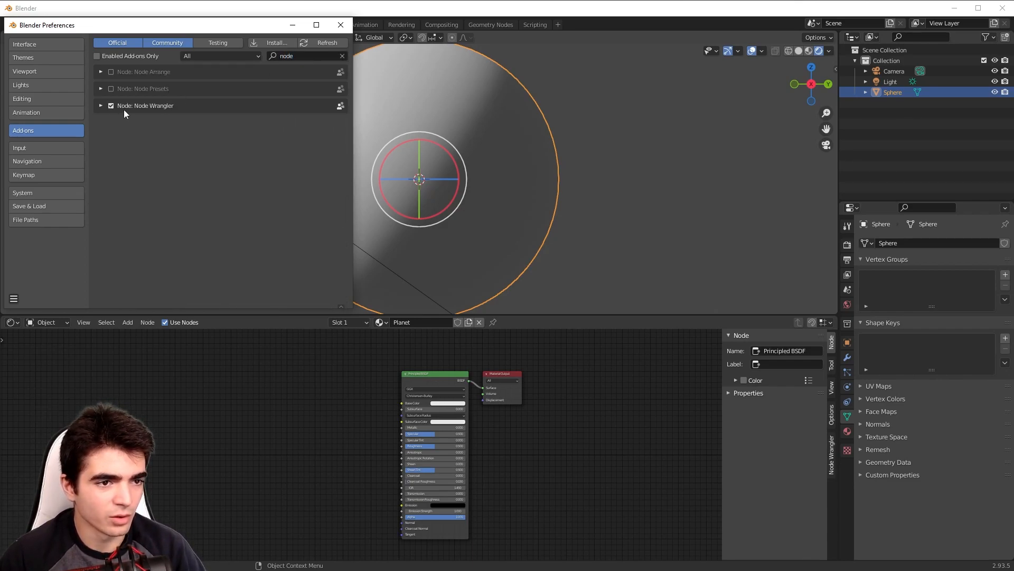
left_click(340, 25)
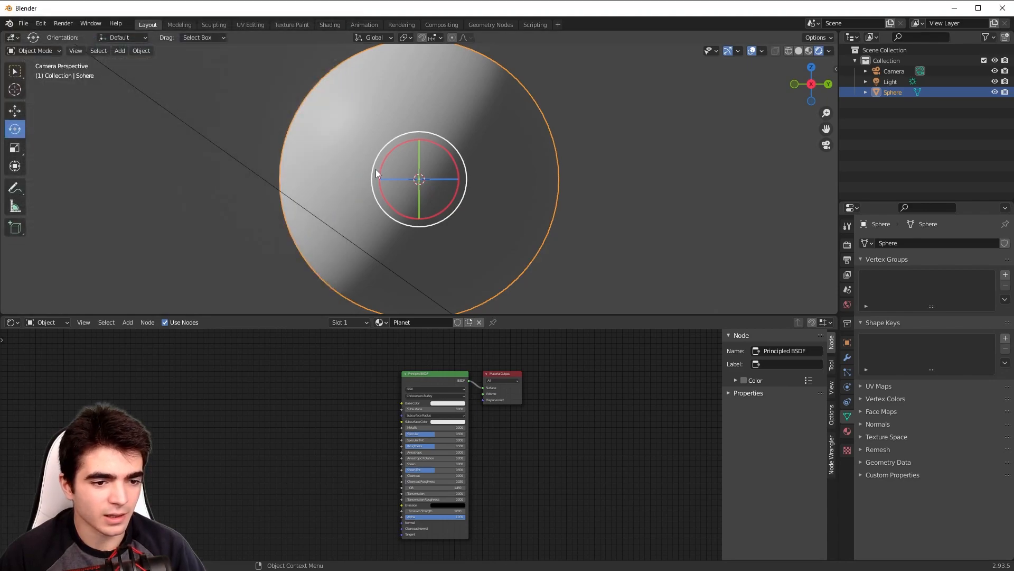
Use Node Wrangler to add Image Texture, Mapping and Texture Coordinate nodes to the Principled BSDF, and shift them away from it.
left_click_drag(432, 379, 434, 375)
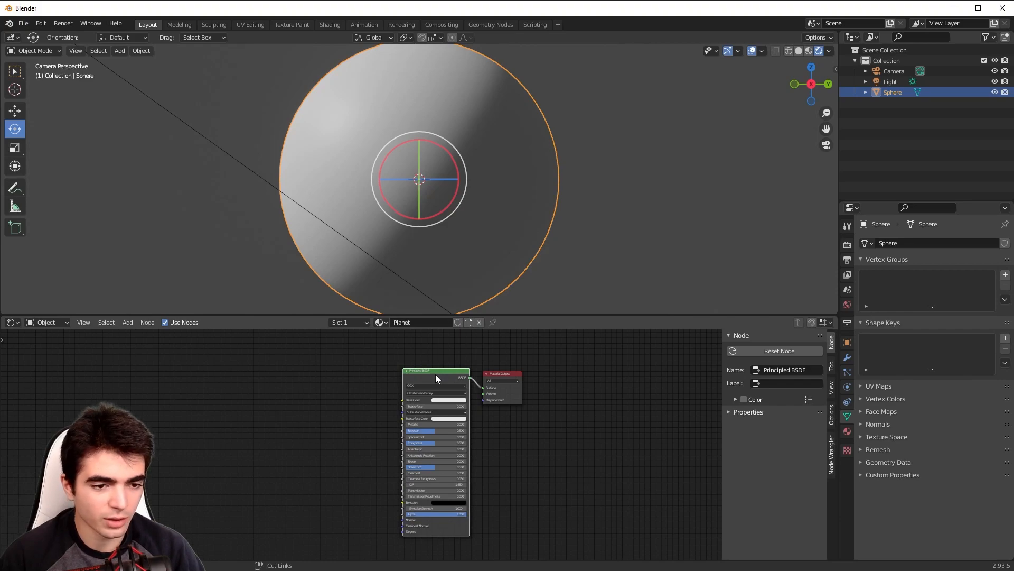
key("ctrl+t")
left_click_drag(378, 423, 317, 391)
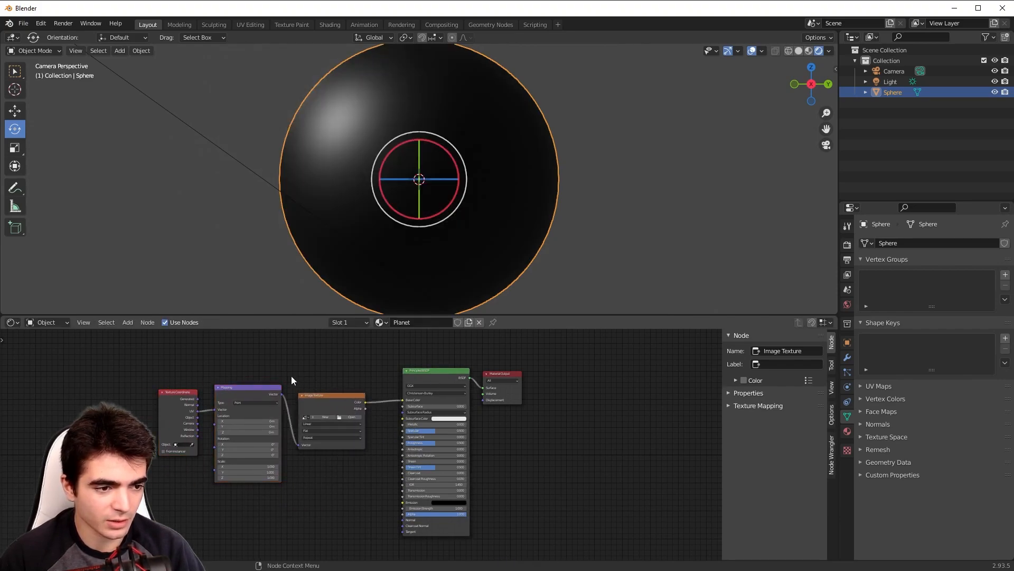
Load 4k_ceres_fictional.jpg into the Image Texture node feeding the planet's base color.
scroll(296, 402, "up", 3)
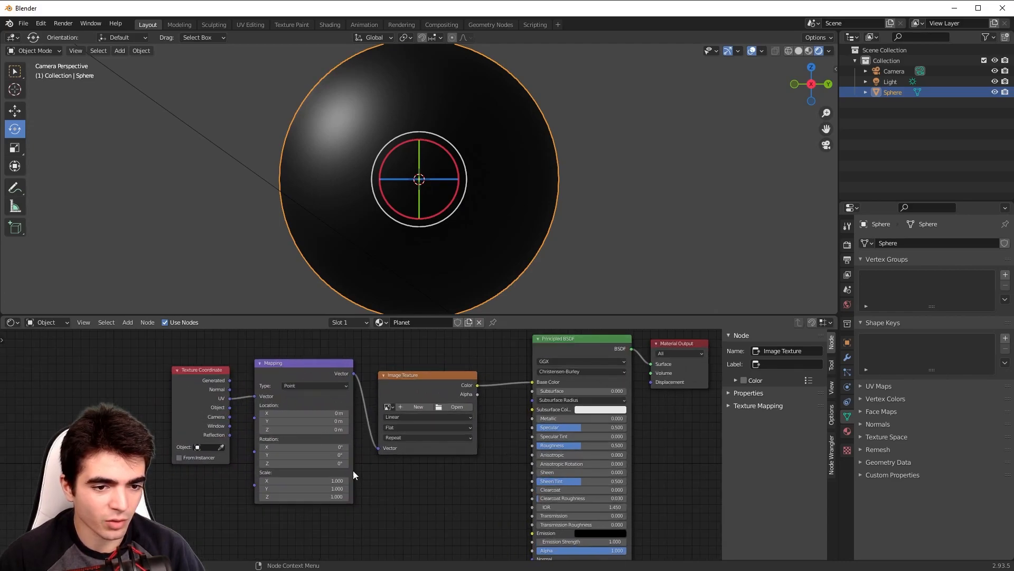
scroll(492, 465, "up", 2)
middle_click_drag(482, 422, 465, 420)
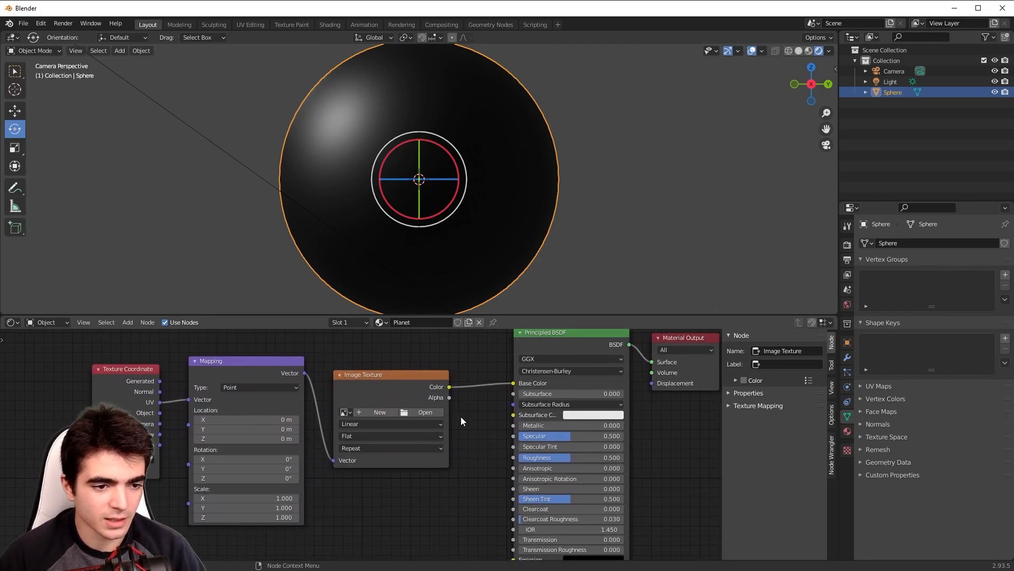
left_click(418, 412)
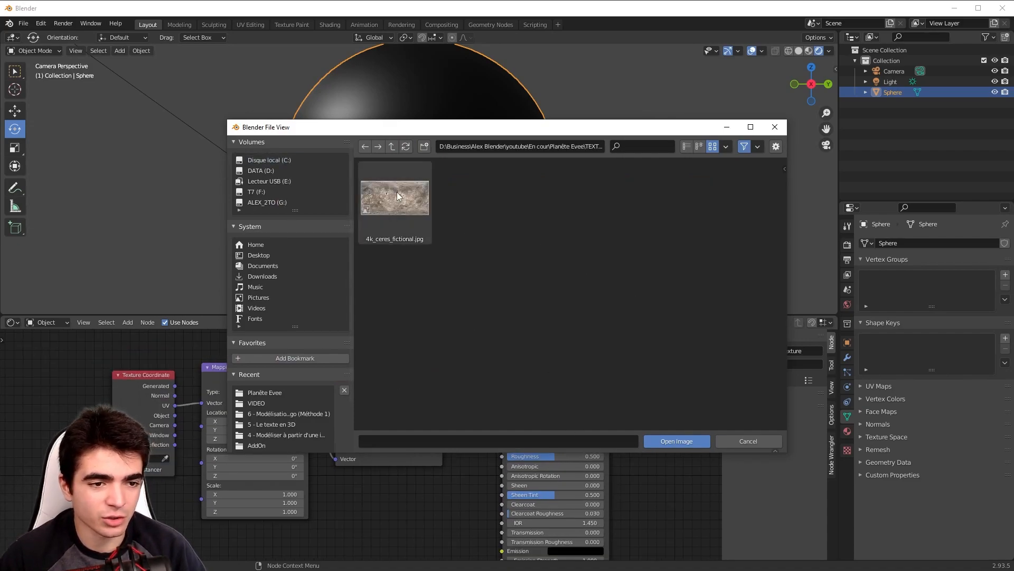
left_click(396, 192)
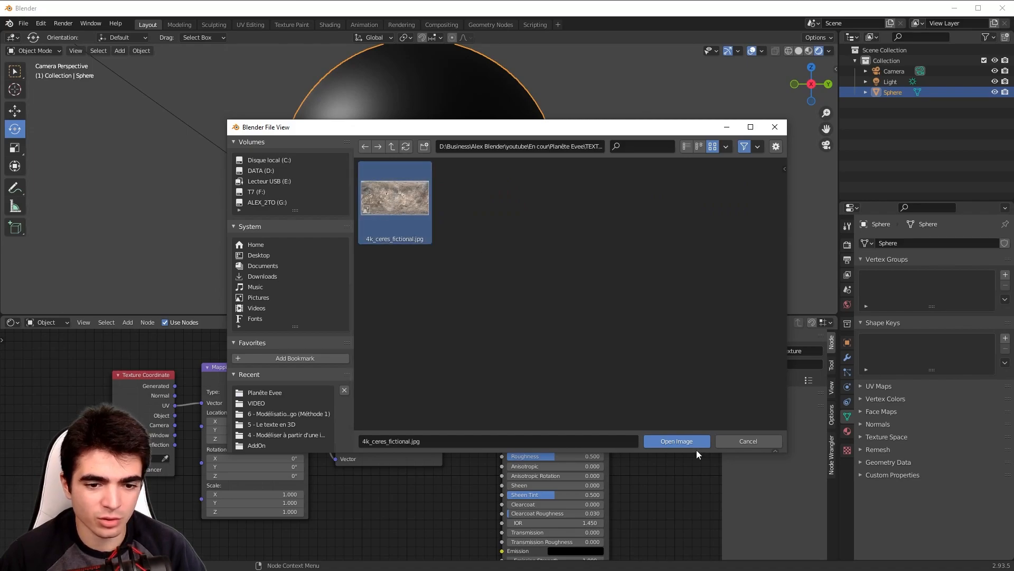
left_click(670, 441)
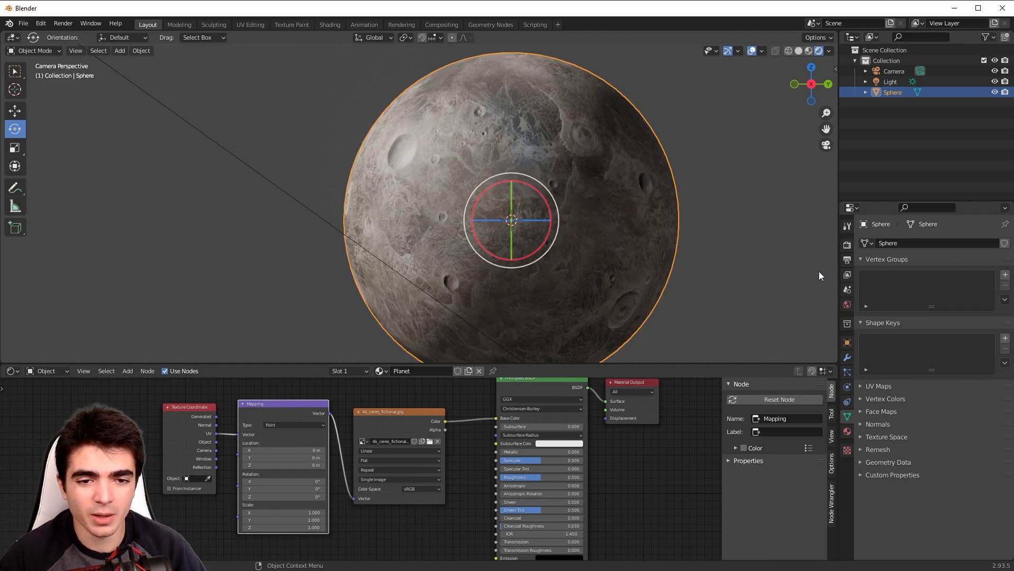
Show the world settings, switch to the Solar System Scope textures page in the browser and find the Stars + Milky Way texture.
left_click(847, 305)
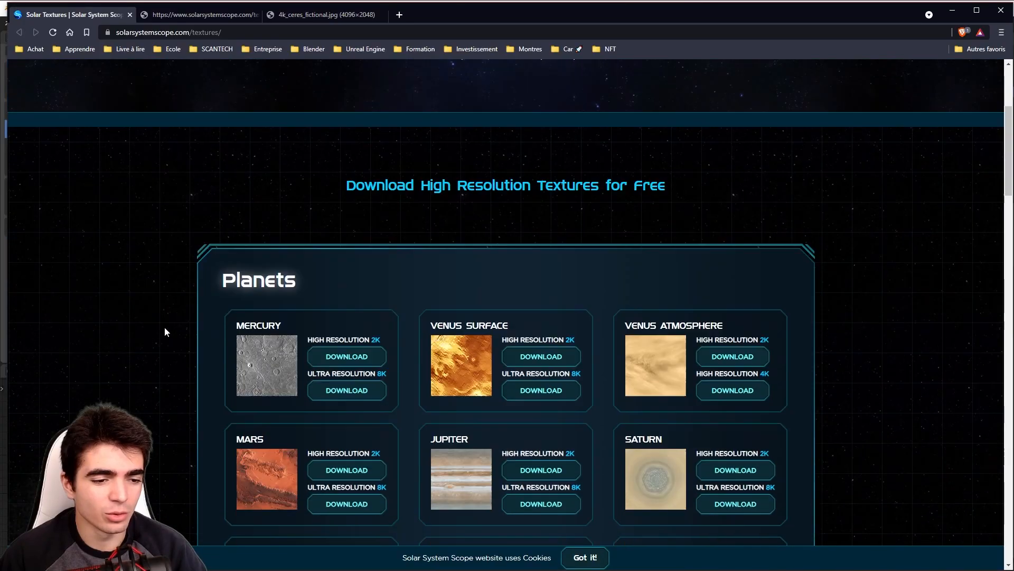
scroll(166, 308, "down", 15)
scroll(167, 310, "down", 5)
scroll(165, 311, "up", 6)
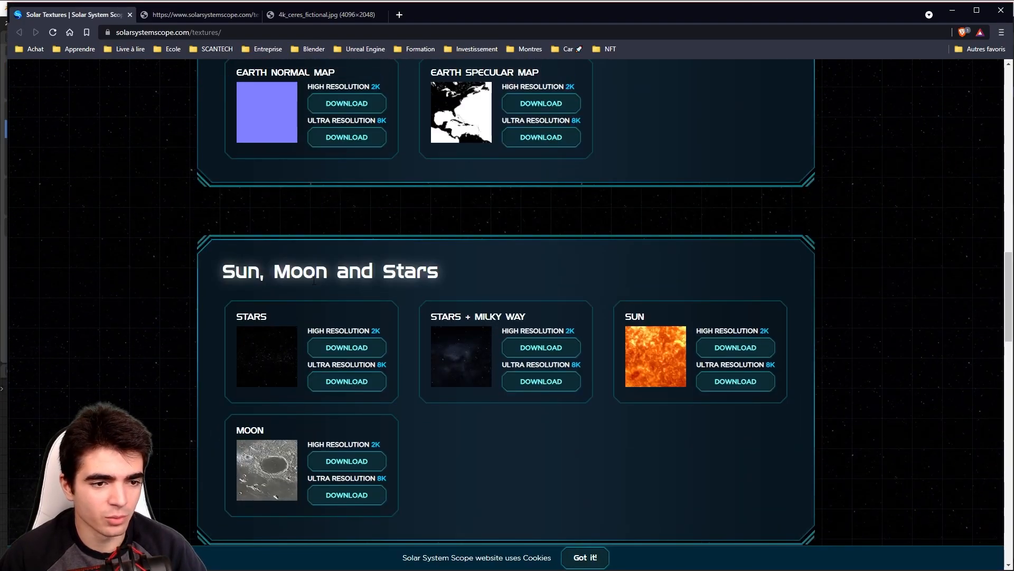
scroll(364, 280, "down", 1)
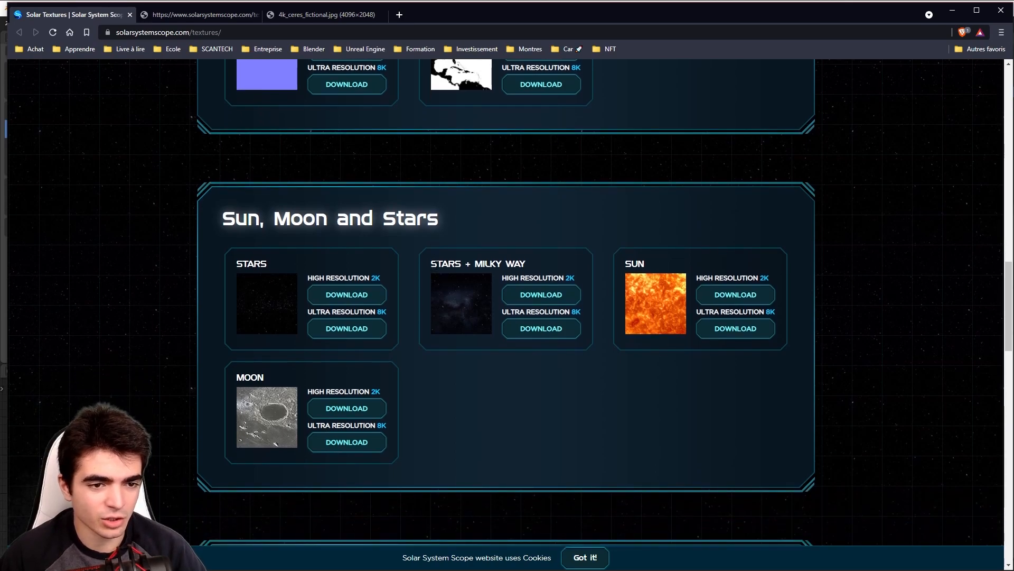
left_click_drag(432, 263, 468, 263)
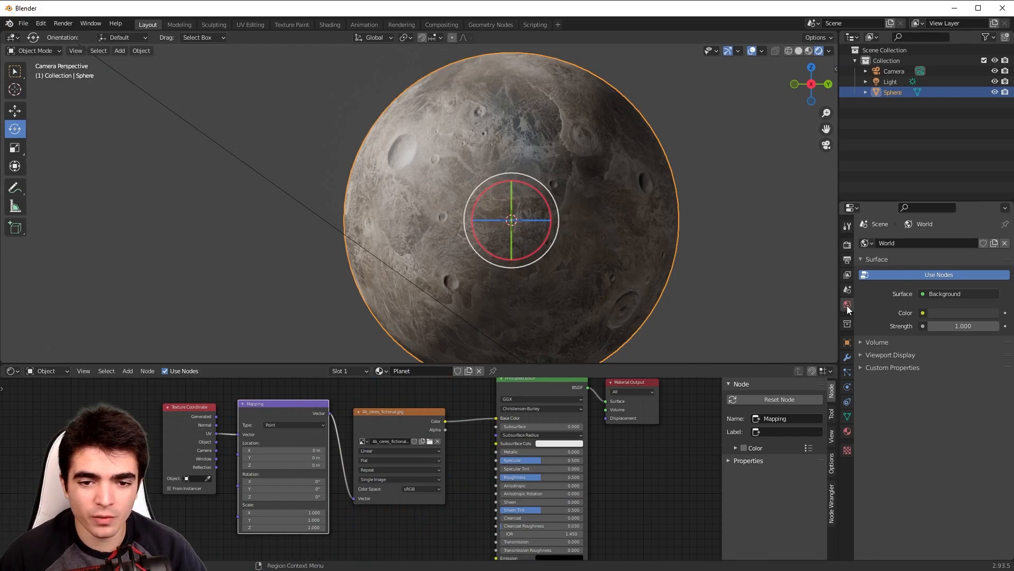
Assign an Environment Texture to the world background's color and load 8k_stars_milky_way.jpg into it.
left_click(923, 313)
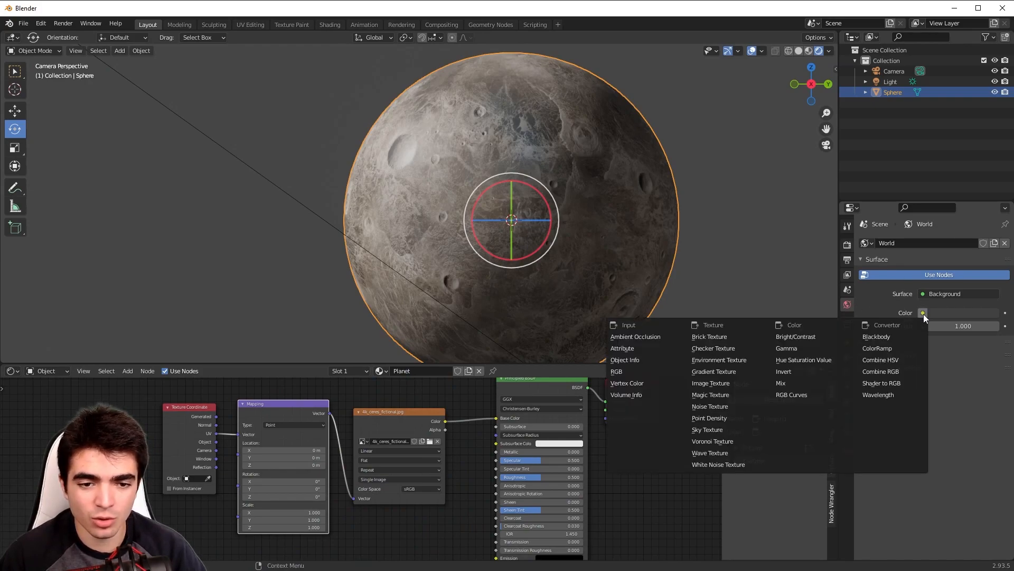
left_click(708, 360)
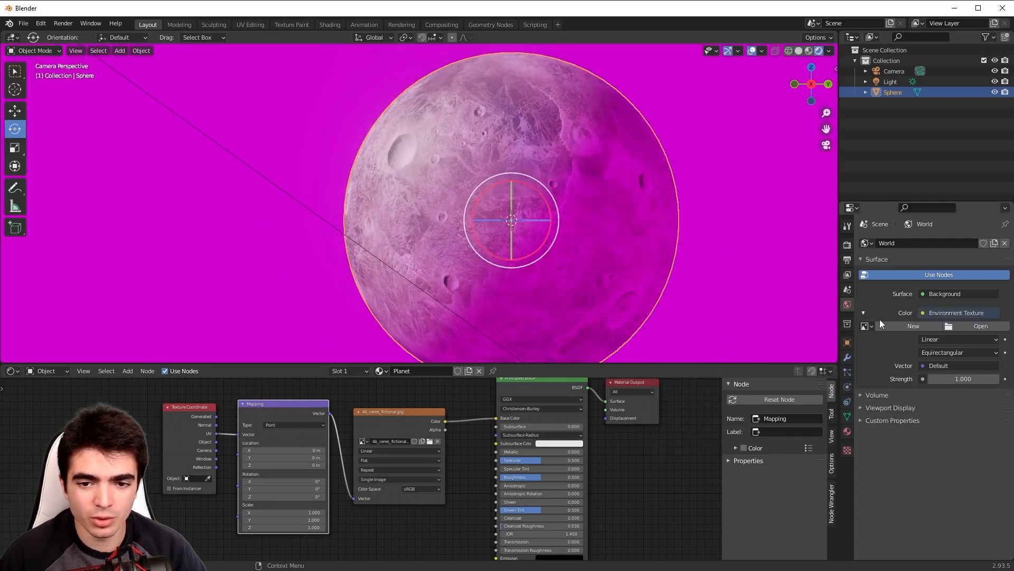
left_click(975, 327)
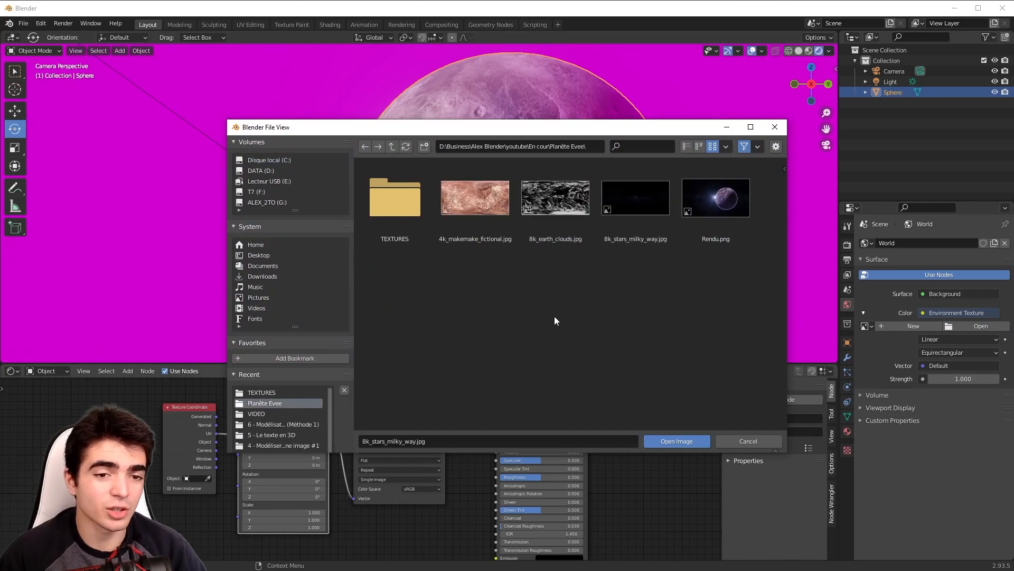
double_click(632, 204)
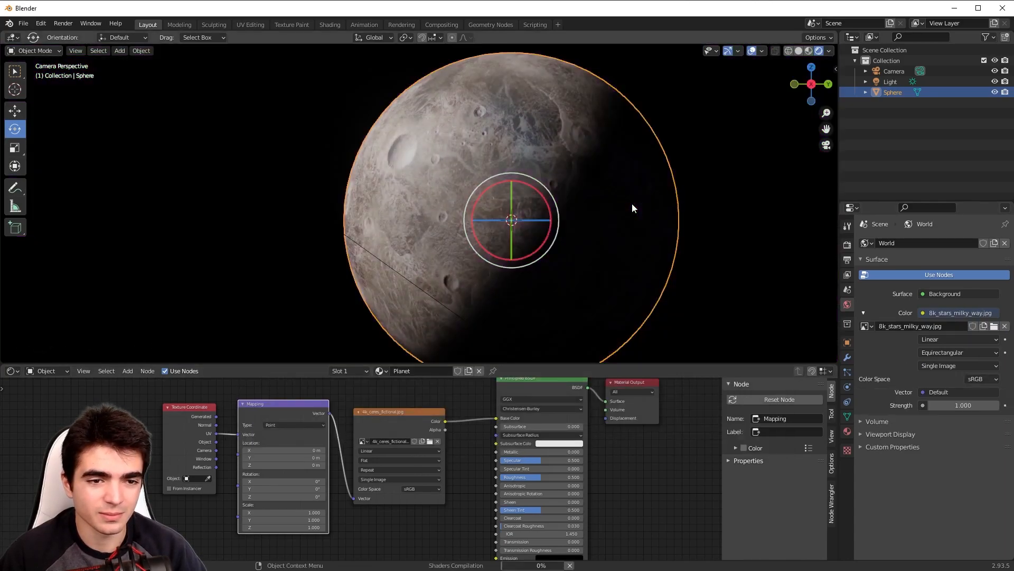
scroll(647, 236, "down", 3)
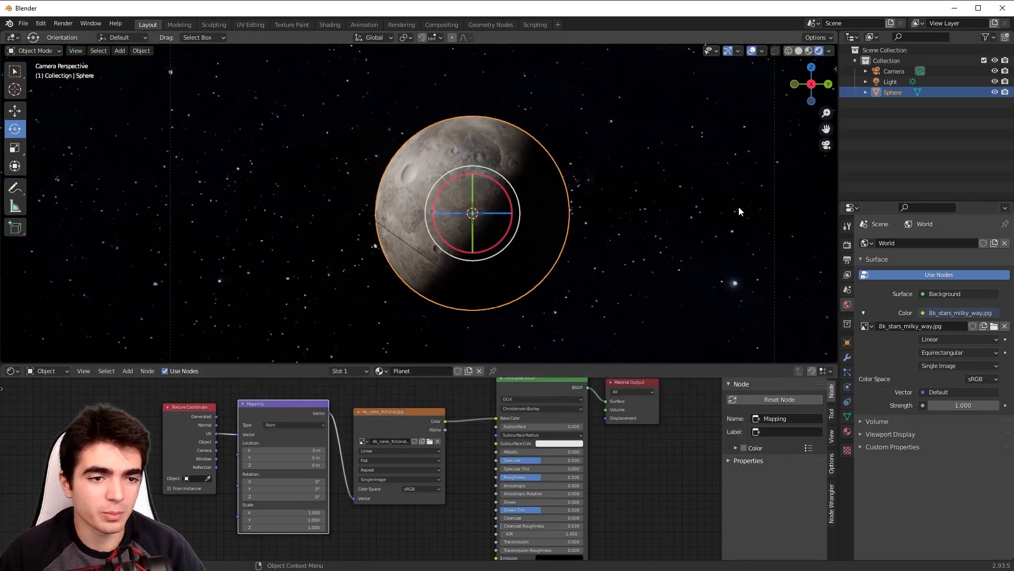
Lower the Principled BSDF's roughness to 0.1 and examine the highlight near the planet's large crater.
scroll(731, 209, "up", 5)
left_click(254, 133)
left_click(455, 157)
middle_click_drag(456, 157, 460, 212, "shift")
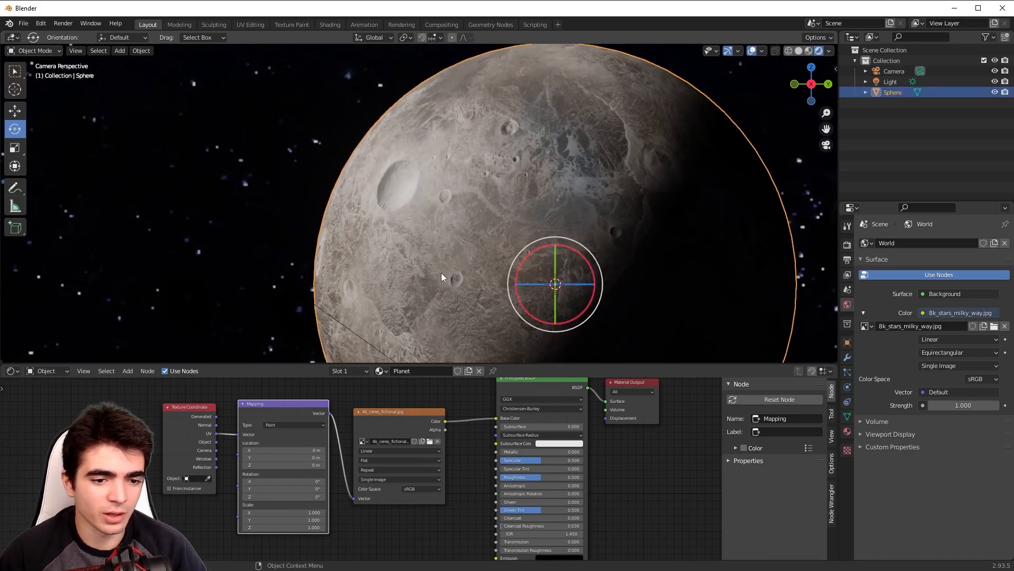
scroll(442, 284, "up", 3)
scroll(403, 204, "down", 8)
scroll(393, 200, "up", 8)
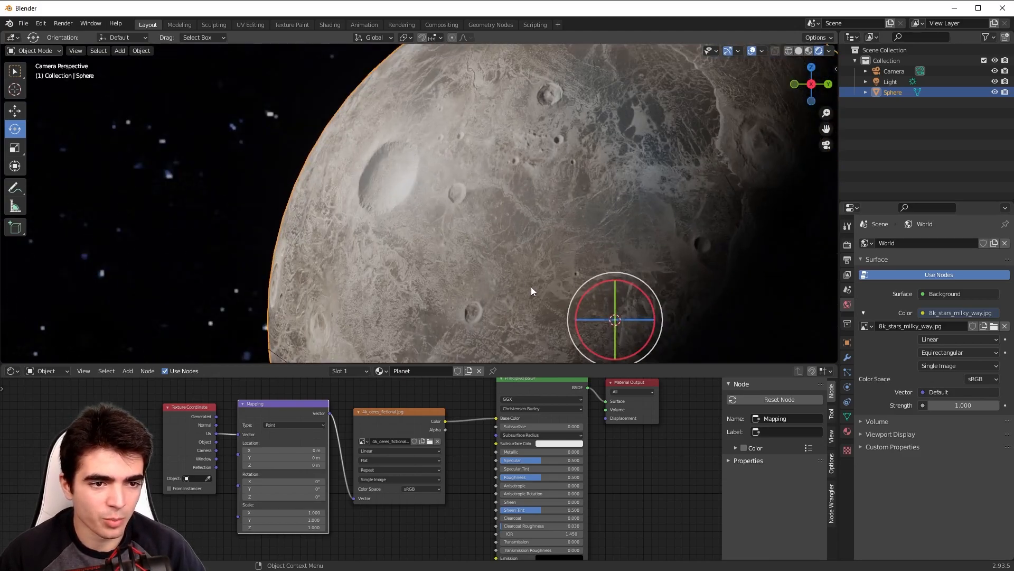
scroll(509, 467, "up", 3)
left_click_drag(517, 474, 471, 468)
scroll(398, 262, "up", 3)
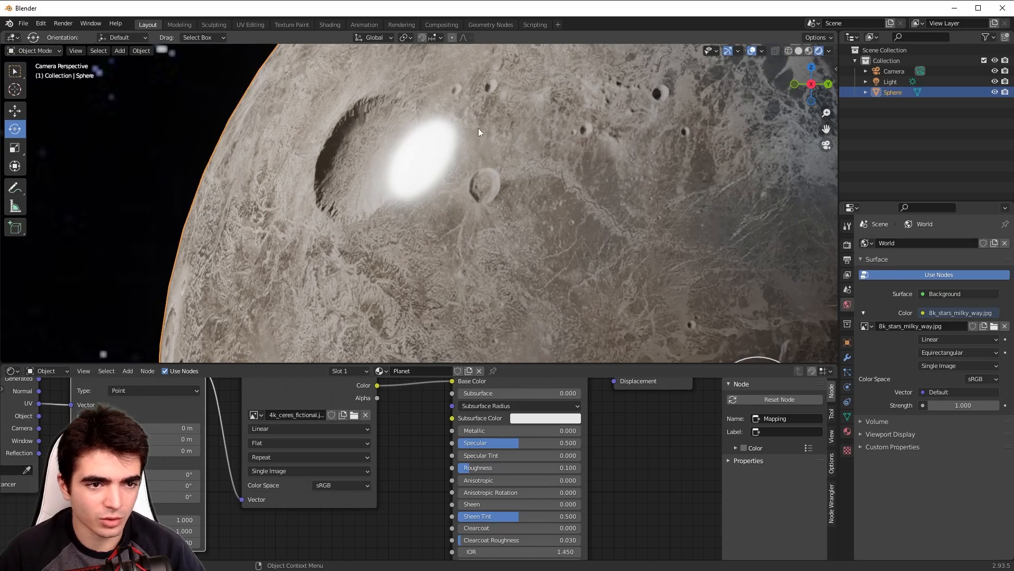
scroll(433, 197, "down", 5)
scroll(432, 154, "up", 4)
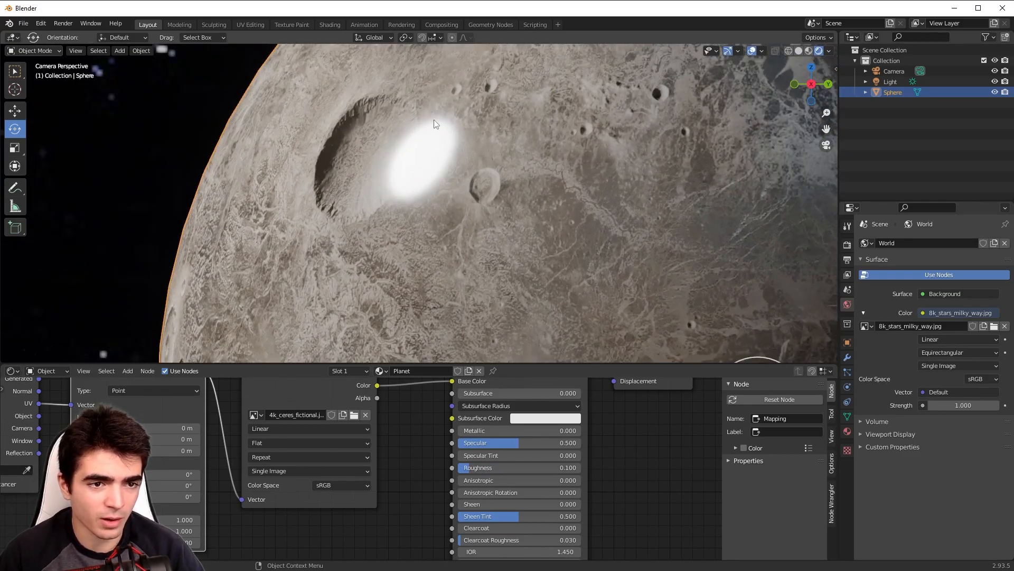
Set the Principled BSDF's roughness to 0.5.
left_click_drag(491, 467, 536, 467)
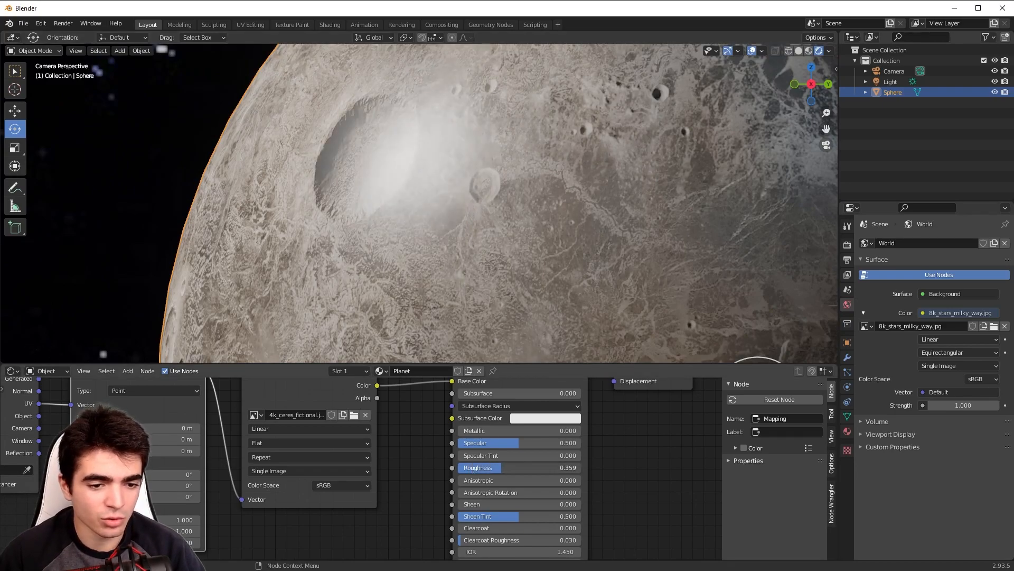
left_click(515, 468)
type("0")
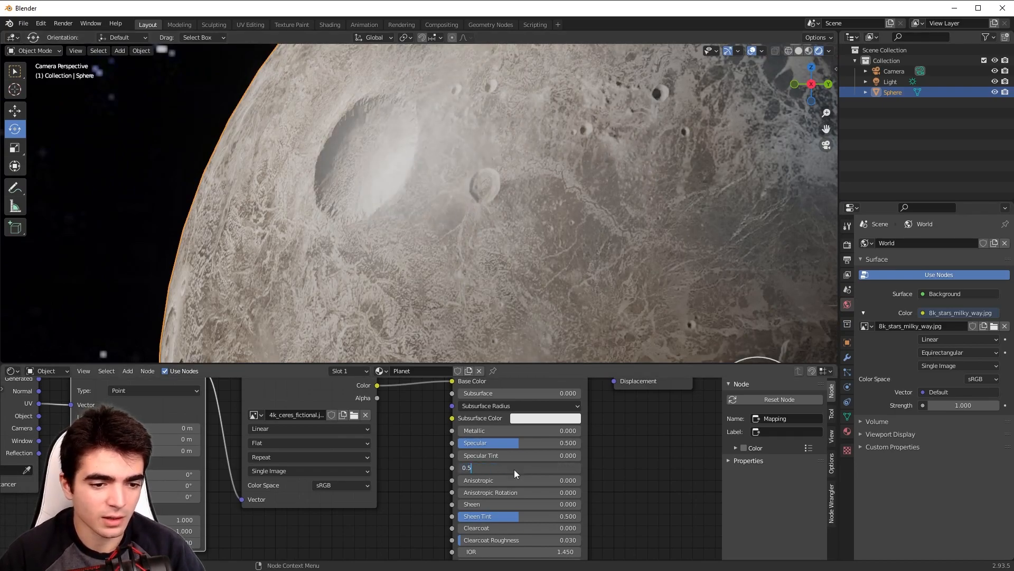
key("Return")
Reduce the Principled BSDF's specular value to 0 and check the planet's surface against the starry background.
scroll(459, 271, "down", 1)
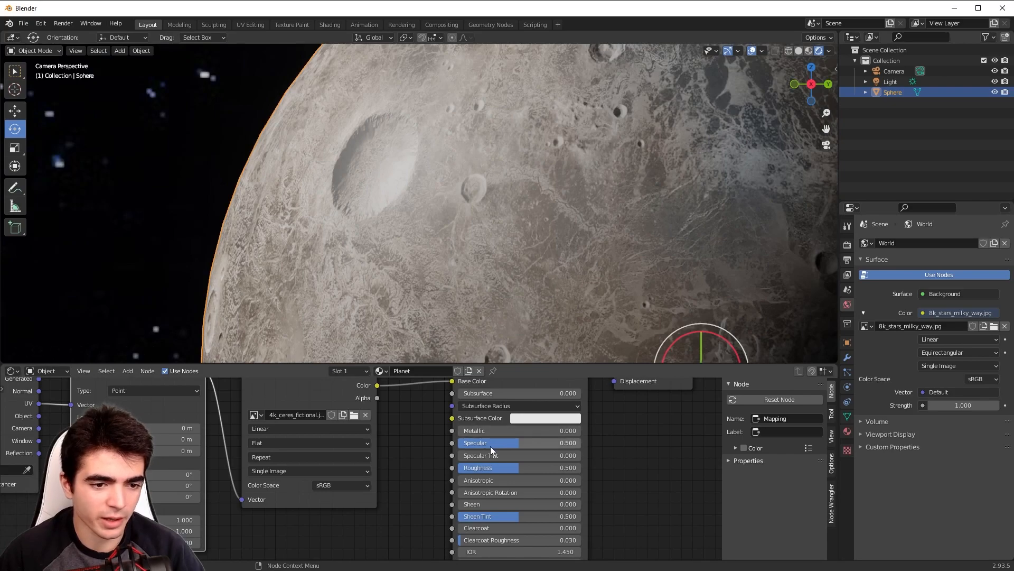
left_click_drag(518, 445, 454, 445)
scroll(417, 235, "down", 3)
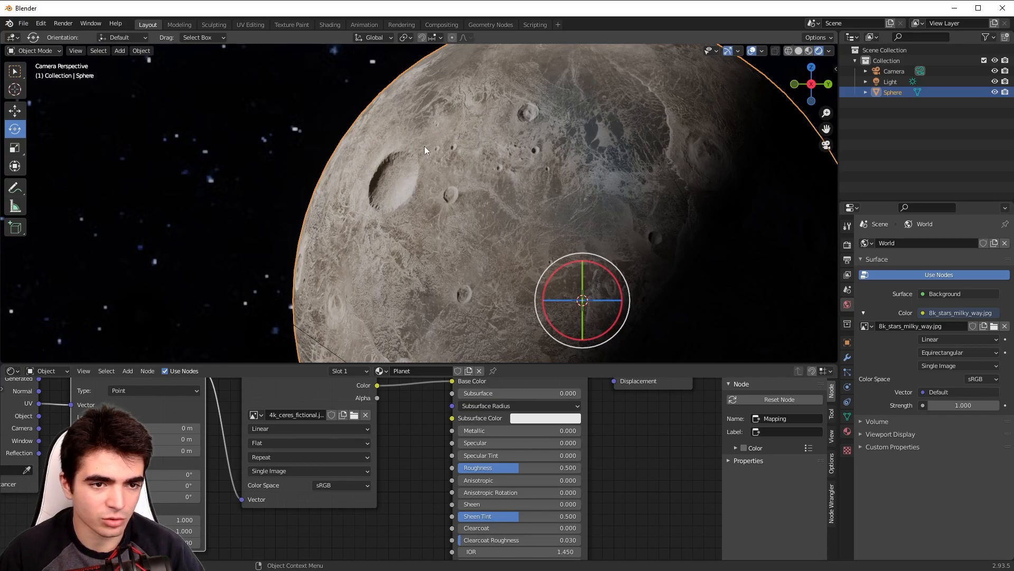
scroll(524, 153, "down", 3)
scroll(519, 164, "up", 3)
middle_click_drag(438, 222, 515, 234, "shift")
scroll(419, 258, "up", 1)
scroll(507, 249, "down", 3)
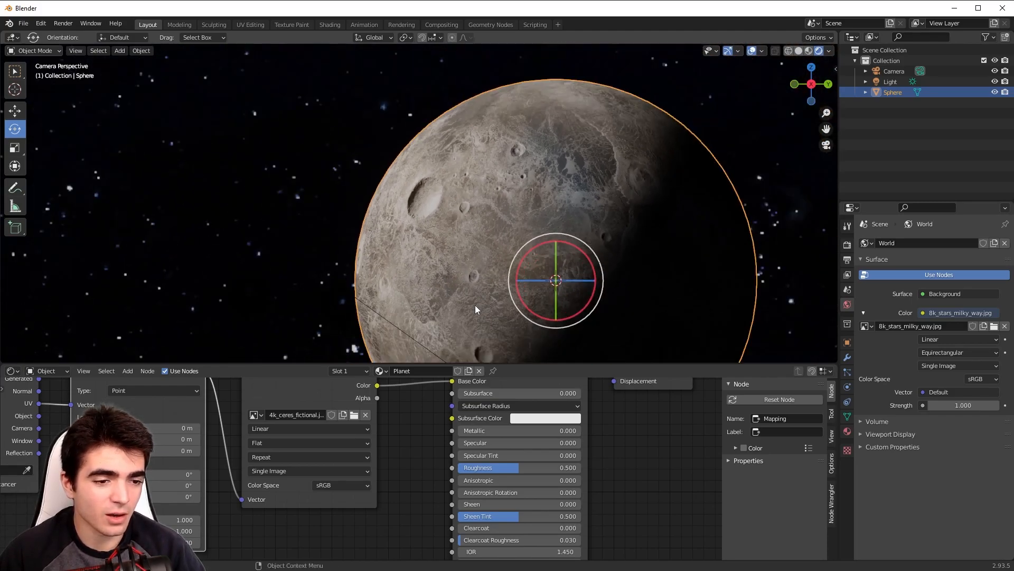
scroll(450, 268, "down", 1)
scroll(405, 164, "up", 2)
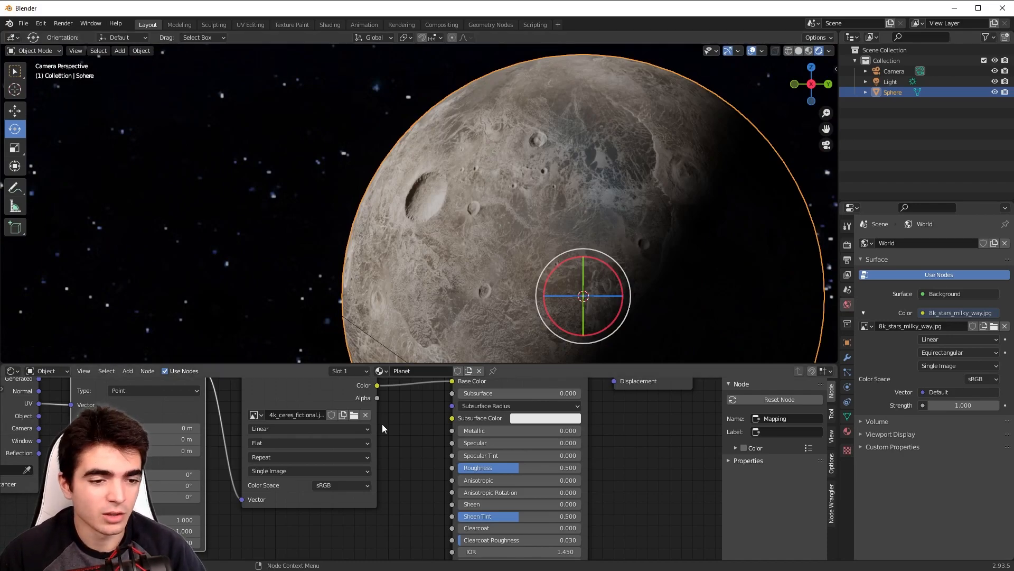
Shift the Texture Coordinate, Mapping and Image Texture nodes together away from the Principled BSDF to make room.
key("Home")
middle_click_drag(398, 455, 431, 473)
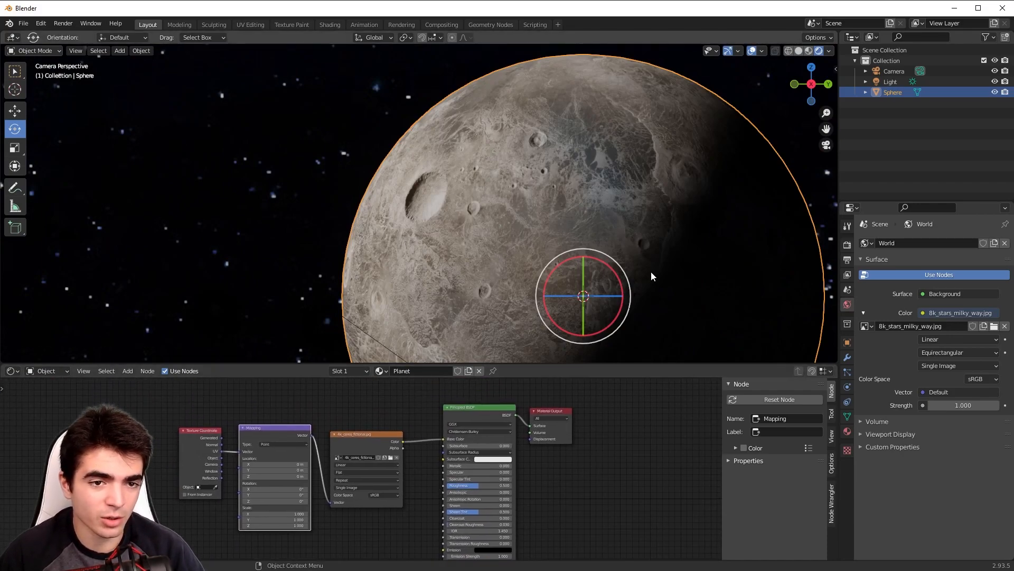
left_click(394, 528)
left_click_drag(391, 426, 187, 502)
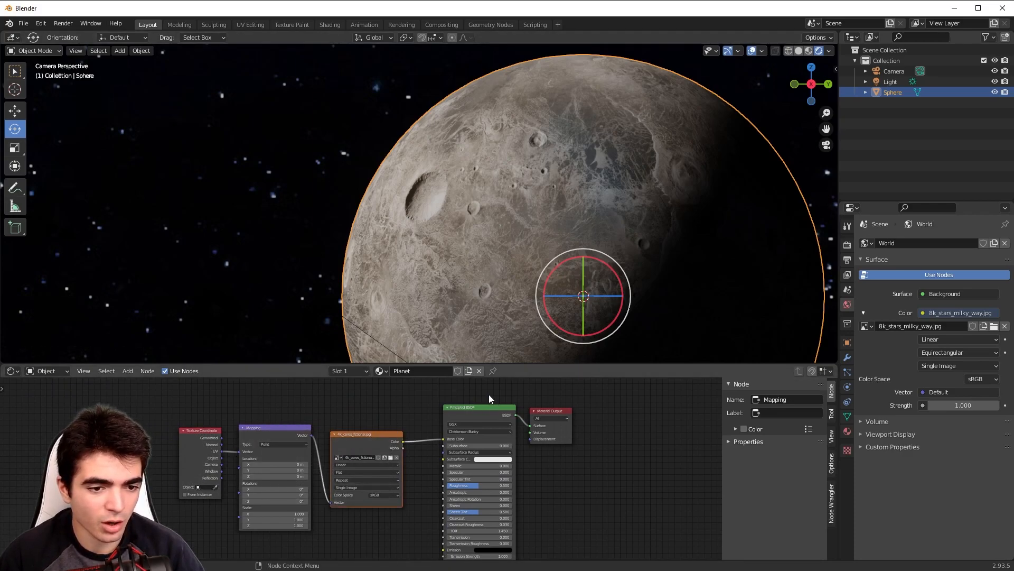
left_click_drag(372, 404, 207, 481)
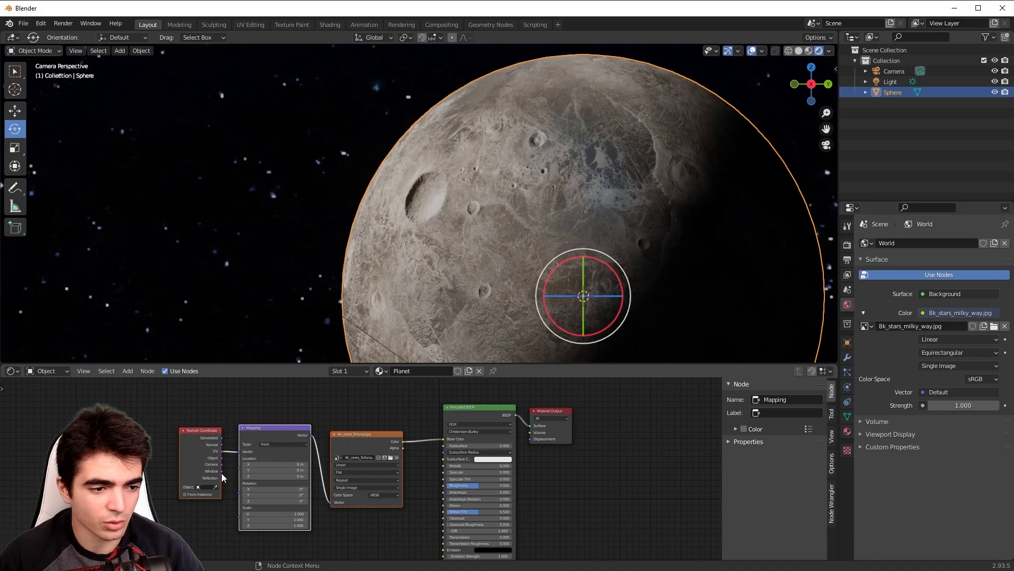
left_click_drag(383, 435, 305, 430)
scroll(373, 415, "up", 2)
middle_click_drag(373, 415, 404, 419)
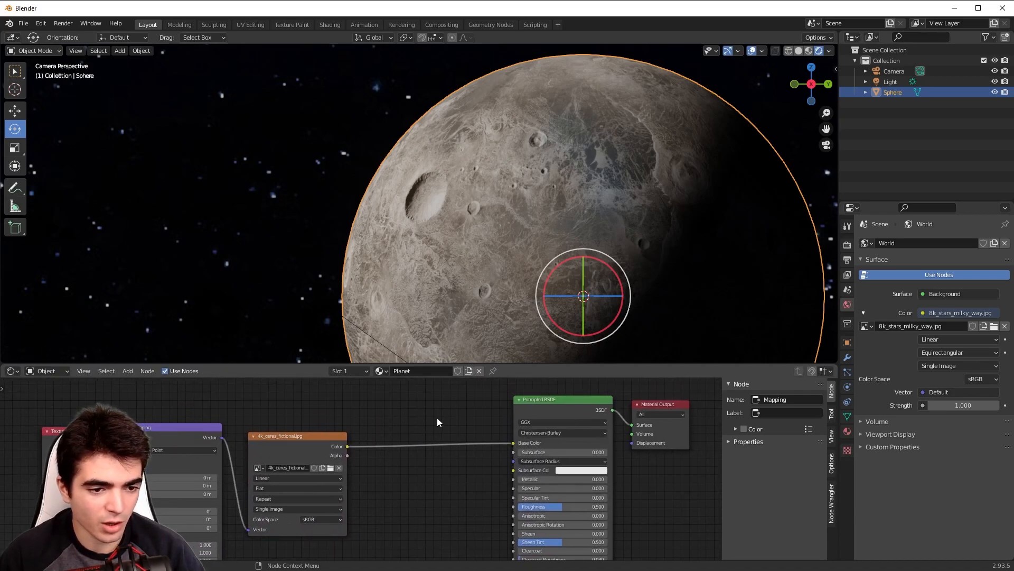
Insert an RGB Curves node on the link between the Image Texture and the Principled BSDF's base color.
key("shift+a")
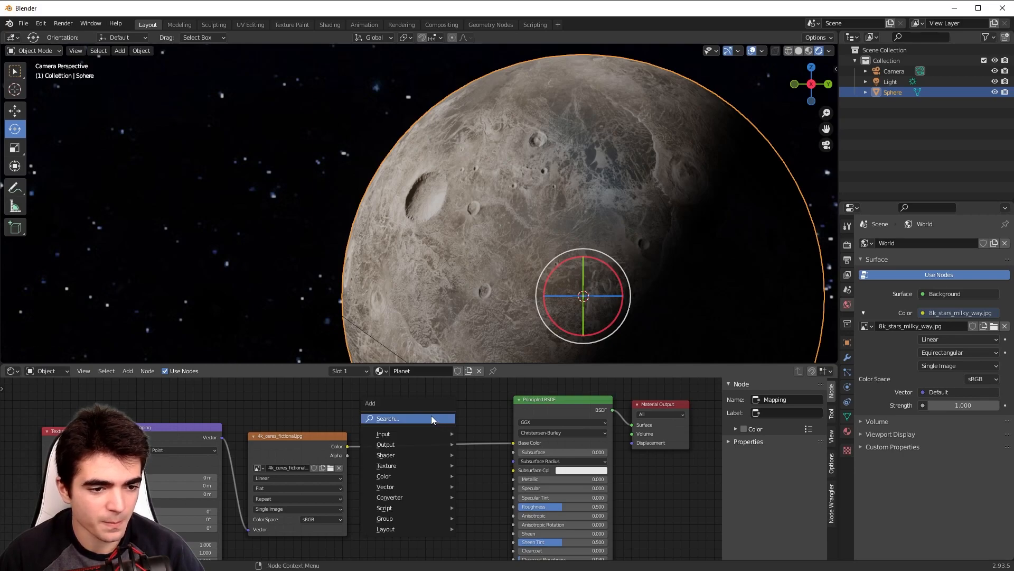
left_click(432, 418)
type("rgb")
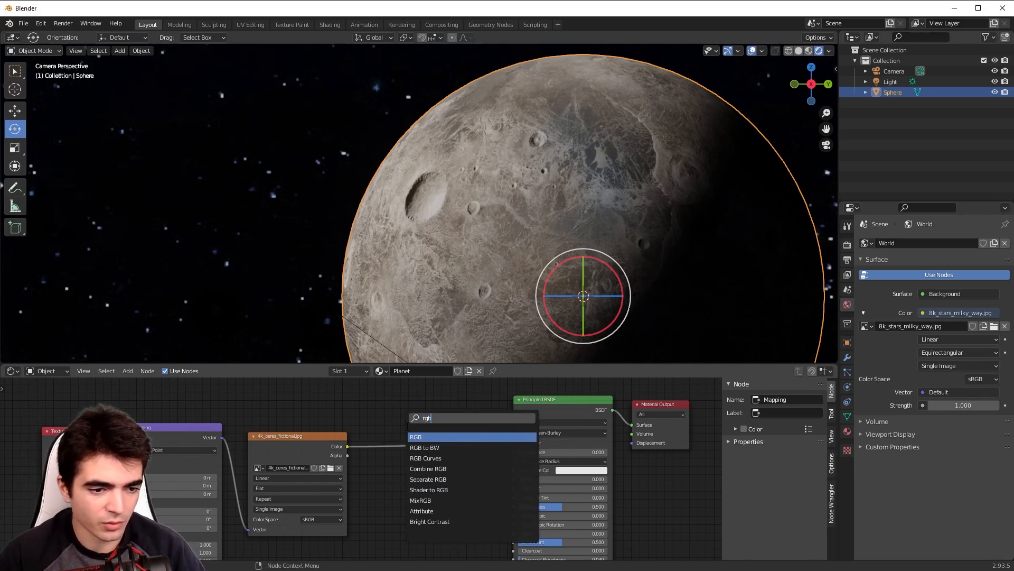
key("Down")
key("Down")
key("Return")
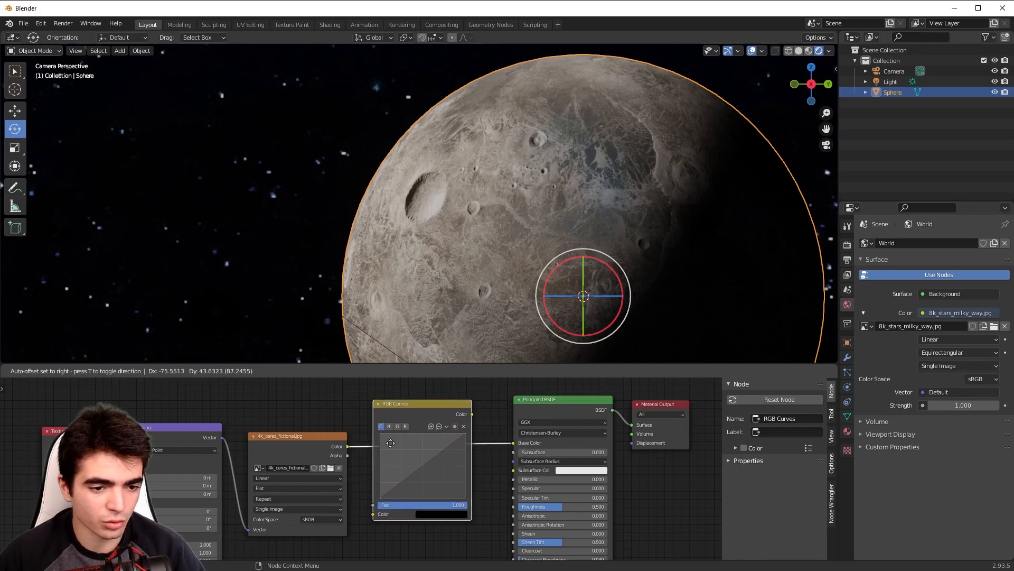
left_click(409, 441)
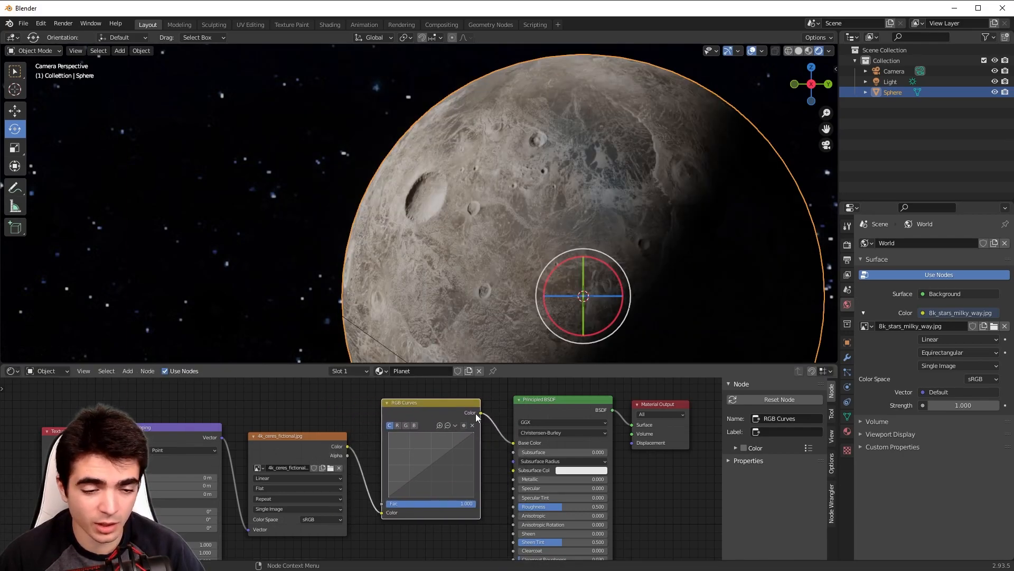
Darken the texture slightly with a point at about X 0.31, Y 0.24 on the RGB Curves' combined curve.
scroll(484, 417, "up", 3)
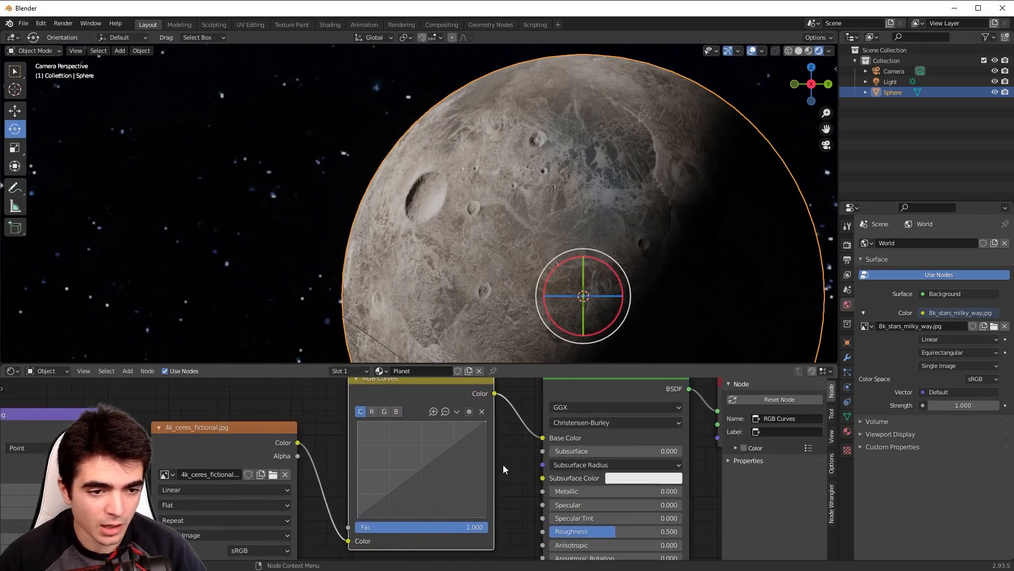
scroll(518, 349, "down", 1)
middle_click_drag(483, 468, 486, 459)
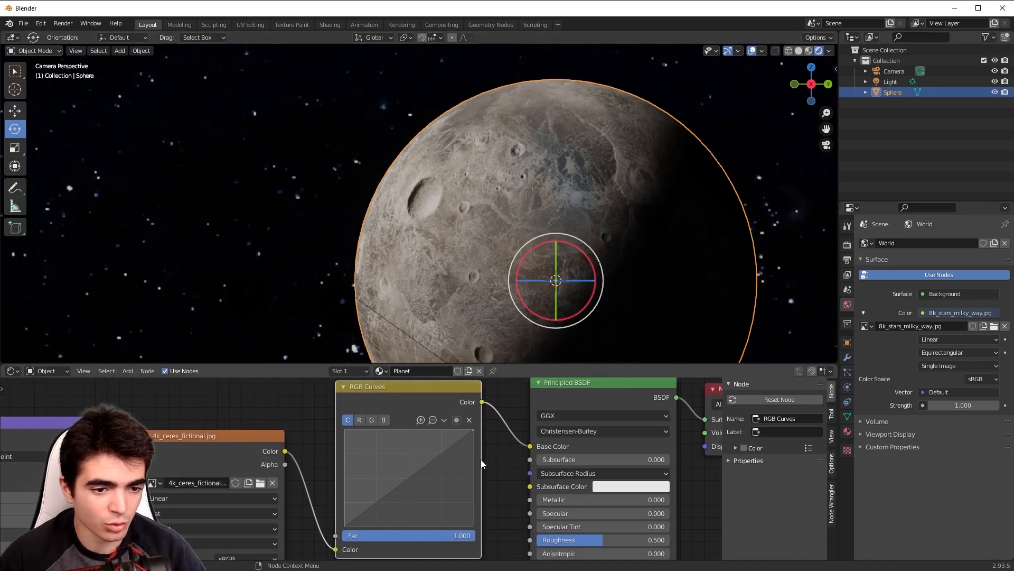
left_click_drag(384, 502, 384, 503)
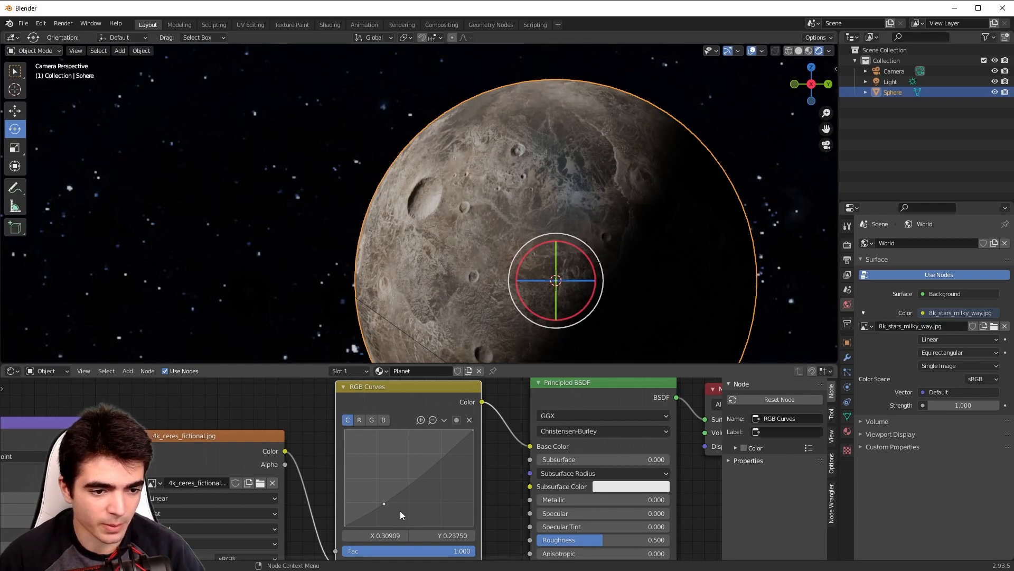
Lower the red curve to about X 0.59, Y 0.37 and raise the green curve to about X 0.49, Y 0.54.
left_click(359, 420)
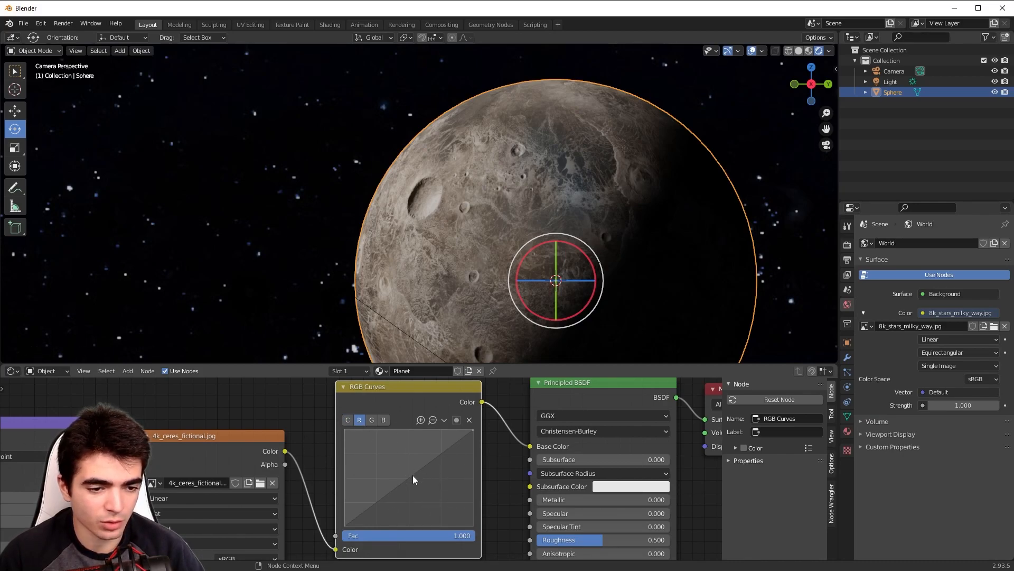
left_click_drag(410, 477, 420, 491)
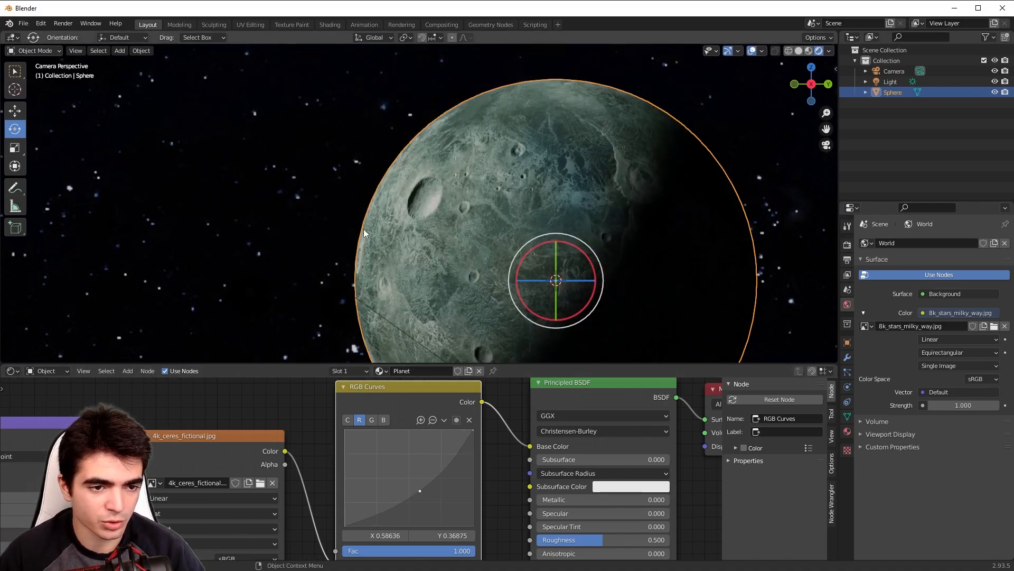
left_click(372, 420)
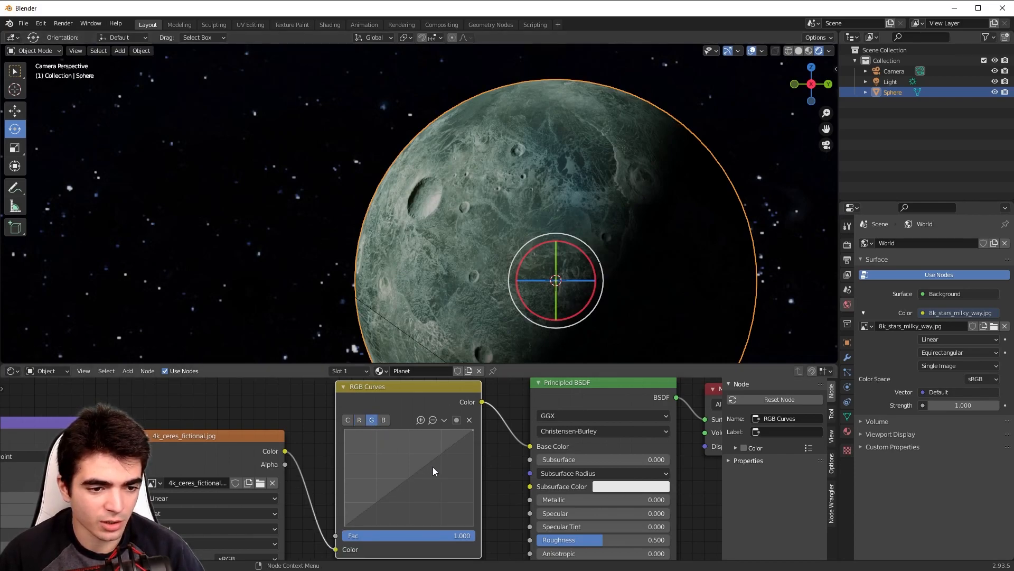
mouse_move(409, 479)
left_mouse_down()
mouse_move(402, 470)
mouse_move(420, 489)
mouse_move(397, 472)
mouse_move(415, 485)
mouse_move(408, 475)
left_mouse_up()
left_click(384, 419)
left_click(372, 421)
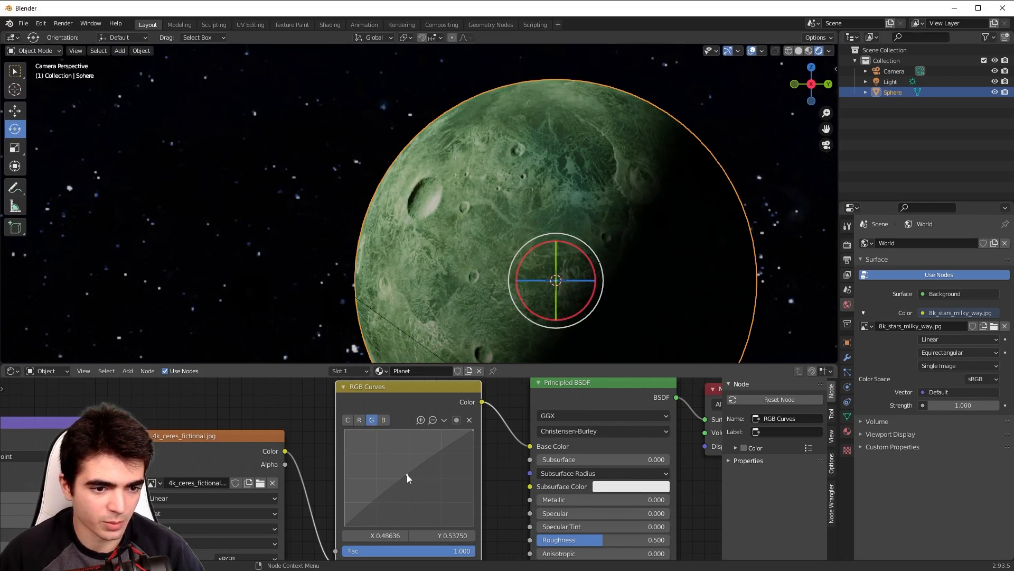
Reposition the RGB Curves node slightly between the image texture and the Principled BSDF, and deselect it.
scroll(408, 474, "down", 5)
middle_click_drag(326, 443, 370, 442)
left_click_drag(422, 415, 419, 420)
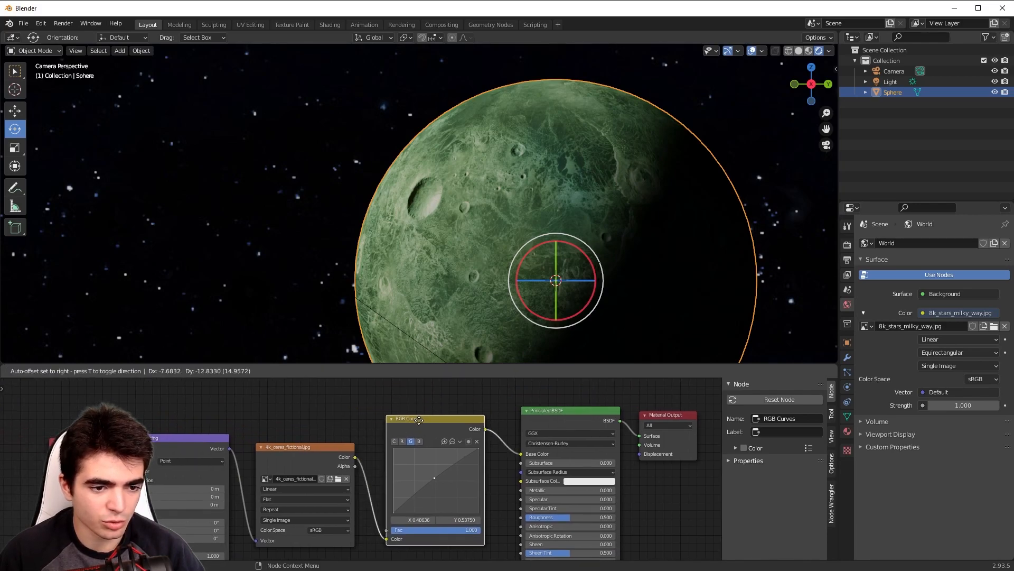
middle_click_drag(334, 431, 301, 422)
scroll(296, 416, "down", 2)
scroll(273, 417, "up", 1)
scroll(274, 417, "up", 1)
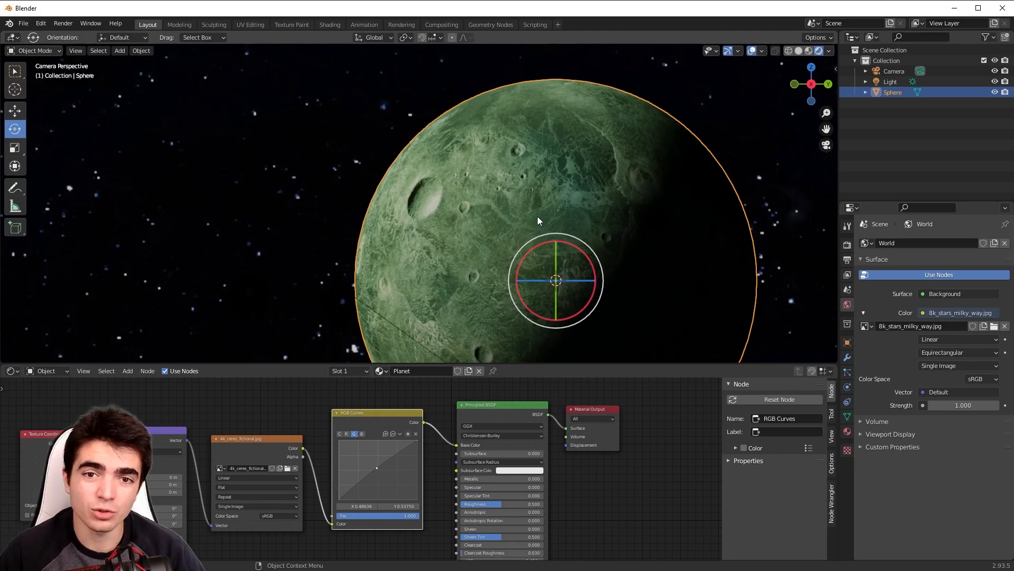
left_click(270, 421)
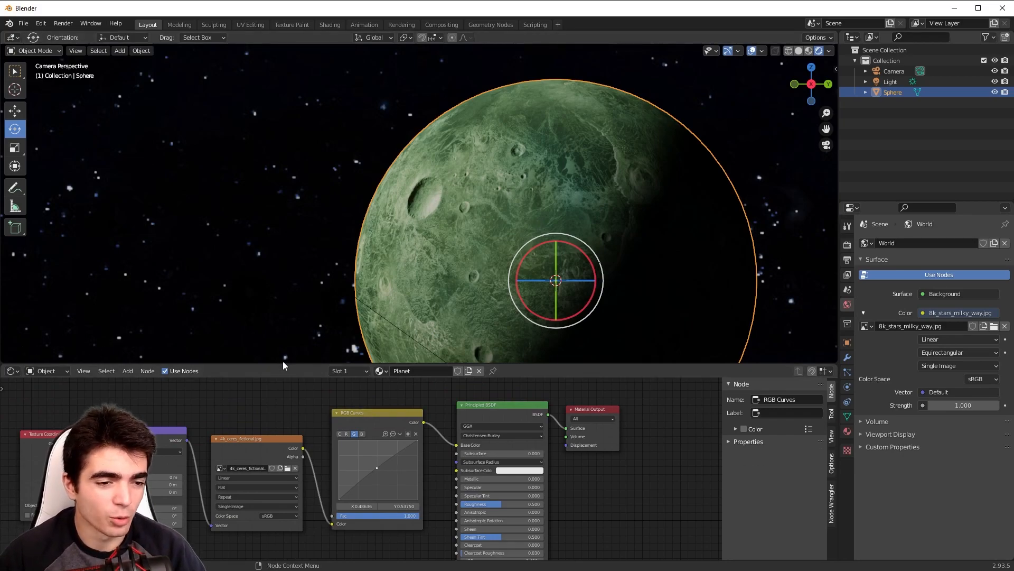
Enlarge the 3D viewport by reducing the node editor's height, and frame the whole planet.
left_click_drag(280, 365, 281, 411)
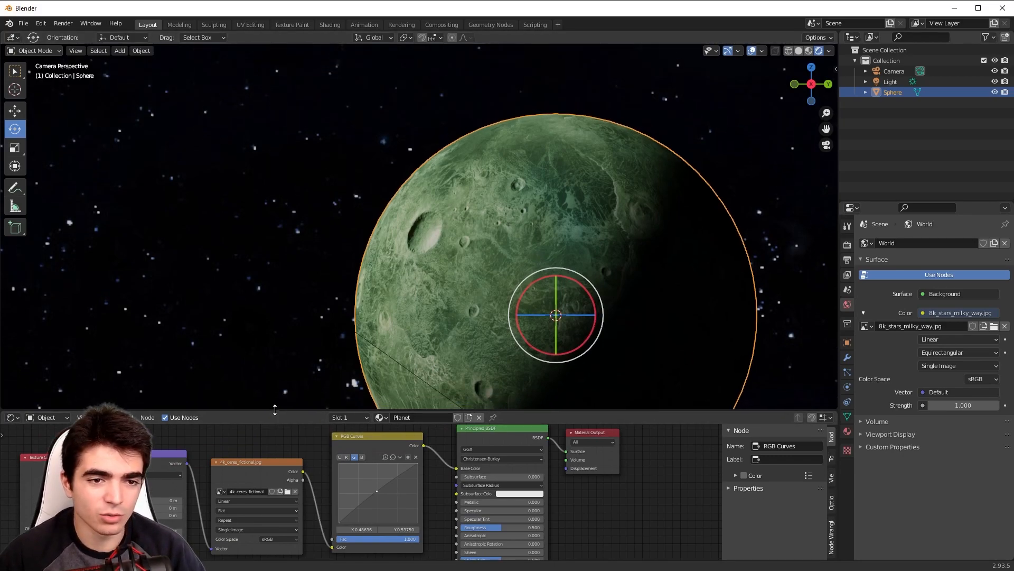
scroll(370, 344, "down", 2)
scroll(370, 344, "up", 2)
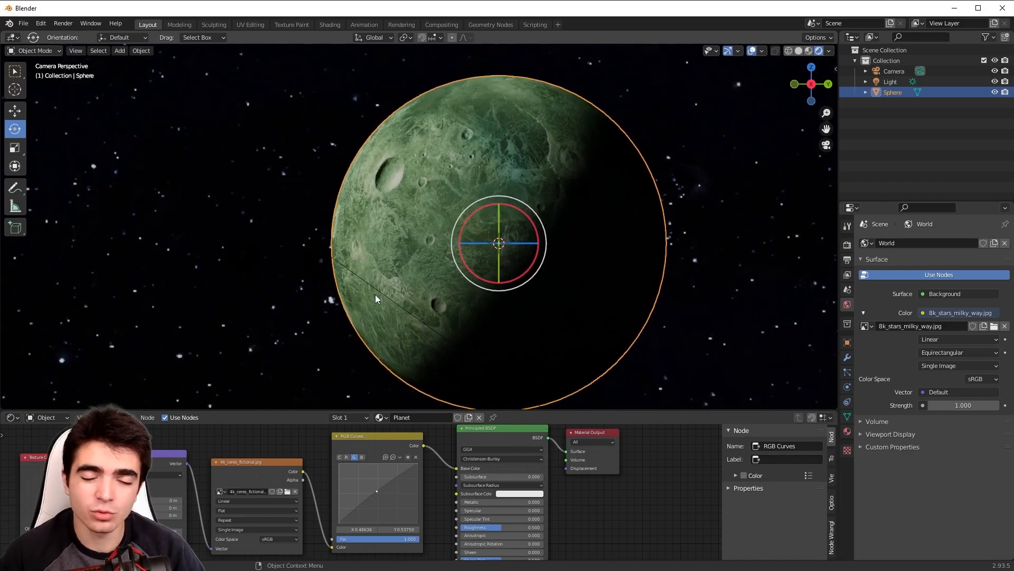
Rename the Sphere object as Planet.
left_click(753, 199)
left_click(474, 163)
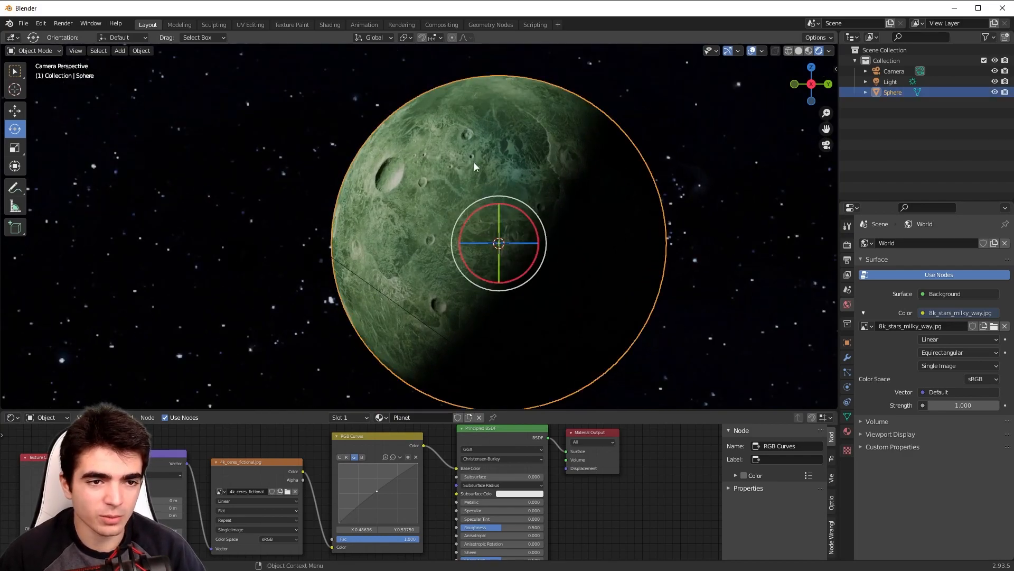
double_click(893, 93)
type("Planet")
key("Return")
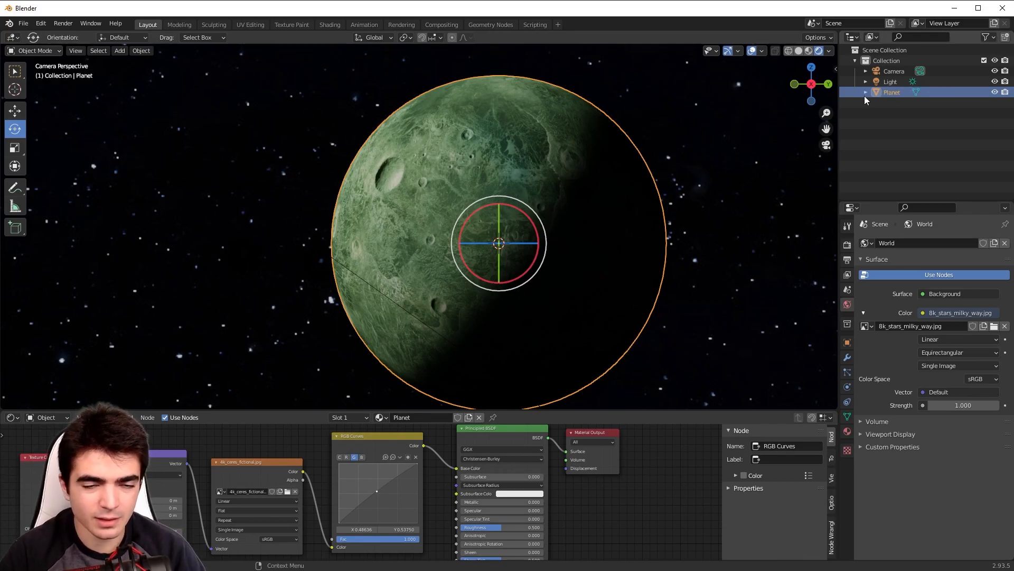
Duplicate the Planet object in place and rename the copy as Clouds.
key("shift+d")
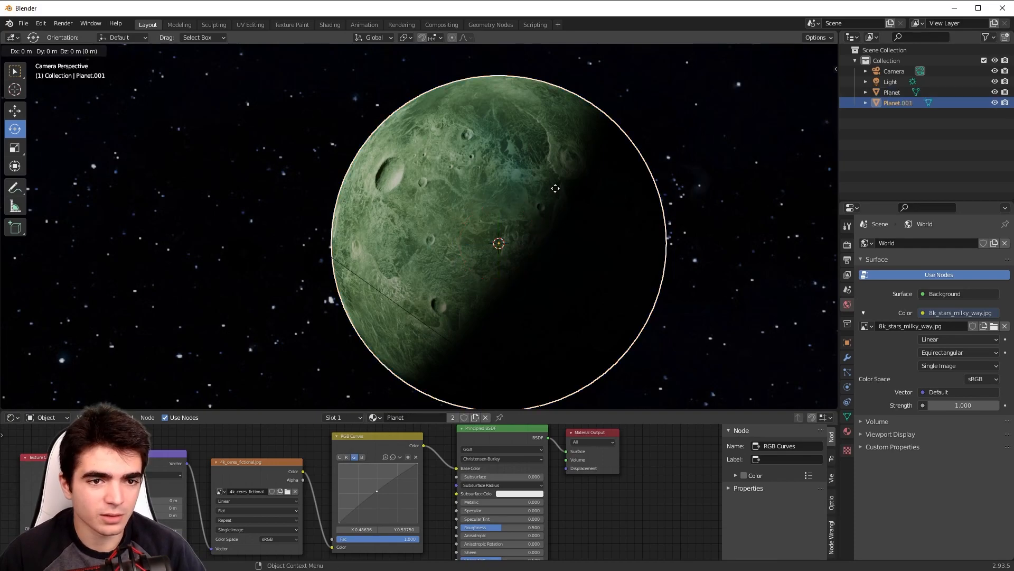
left_click(556, 186)
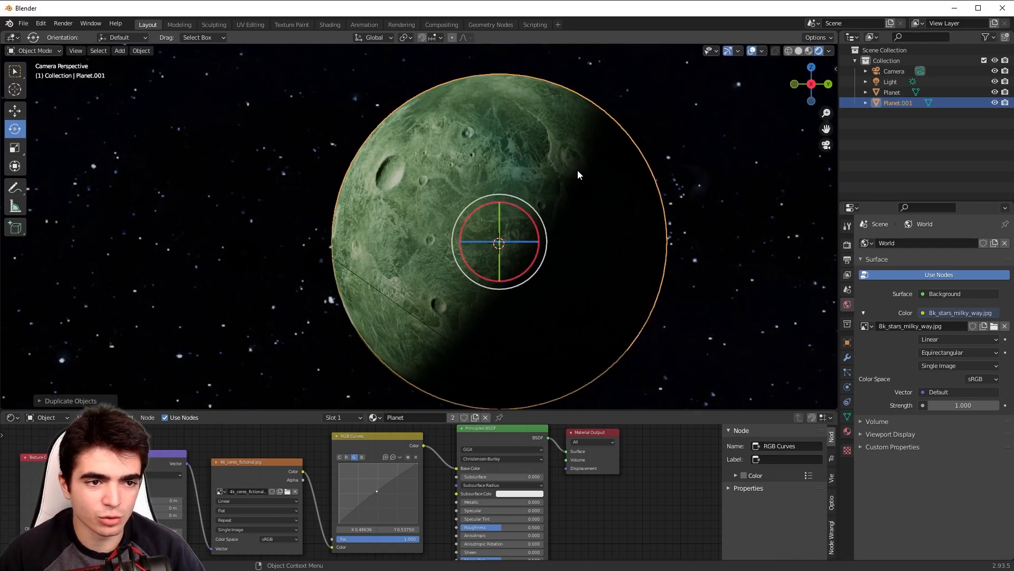
double_click(894, 102)
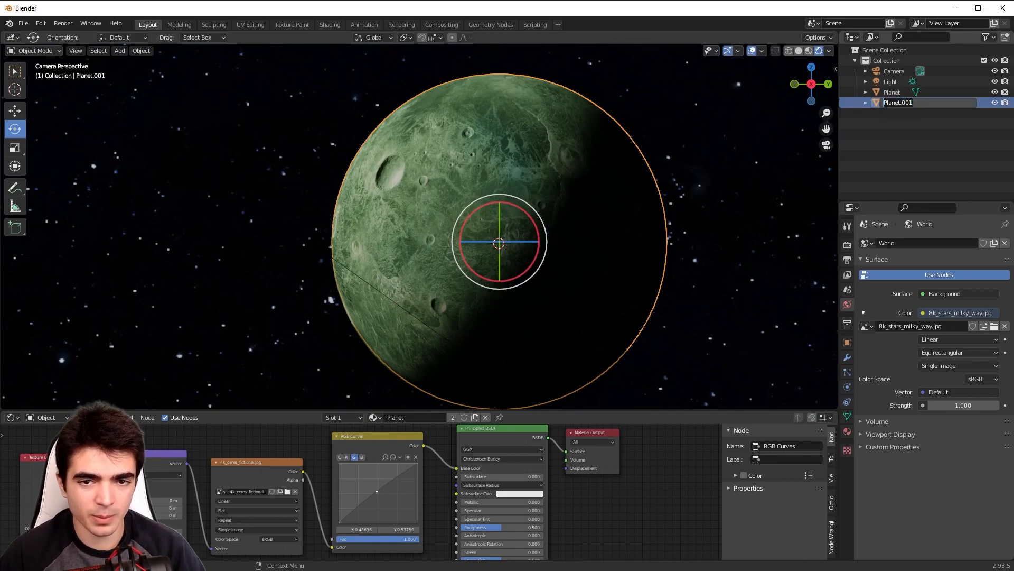
type("Clouds")
key("Return")
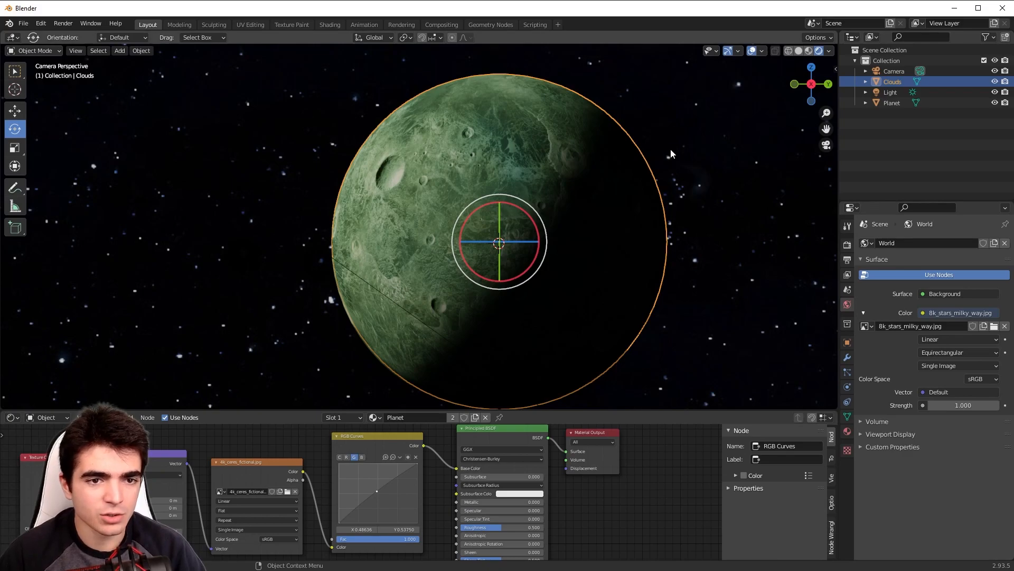
Scale the Clouds sphere up very slightly, by a factor of about 1.002, so it sits just outside the planet.
scroll(730, 135, "up", 2)
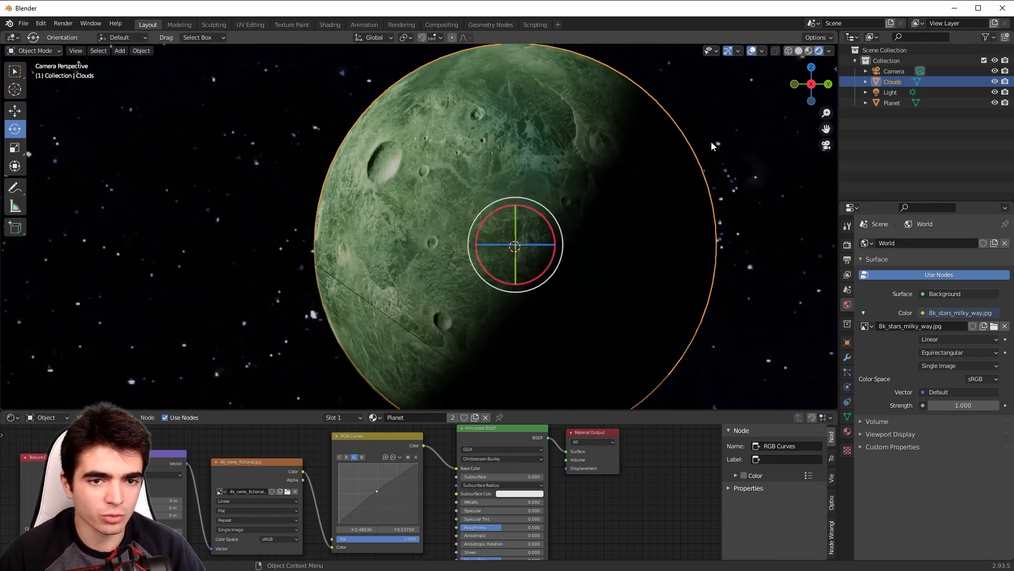
key("s")
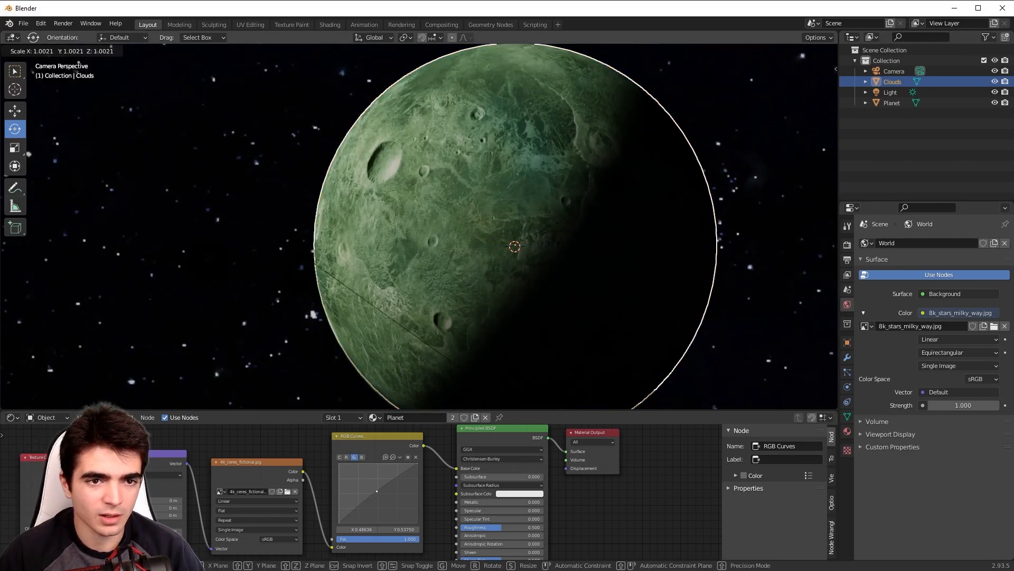
left_click(589, 142)
scroll(713, 180, "down", 2)
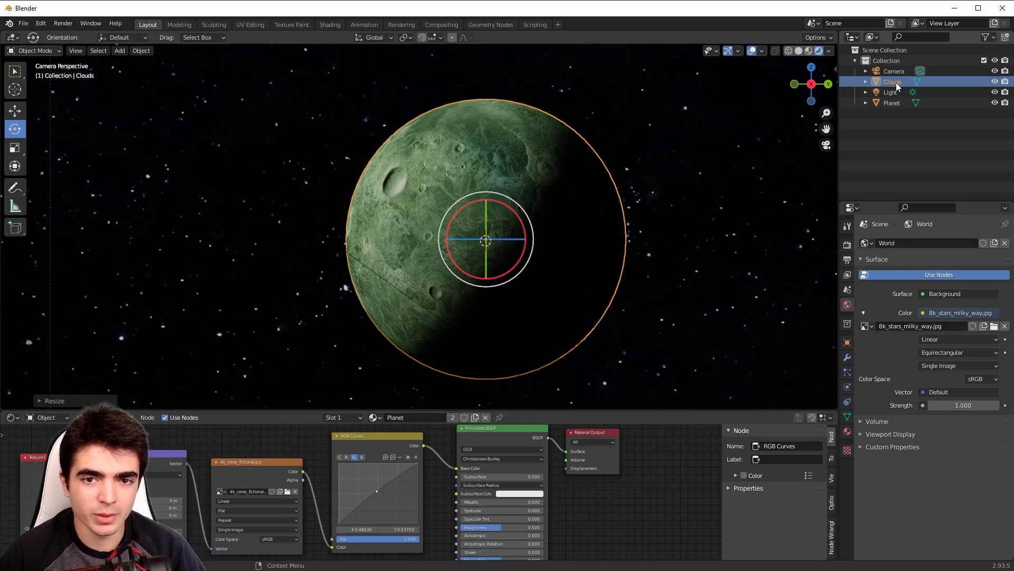
scroll(667, 204, "up", 1)
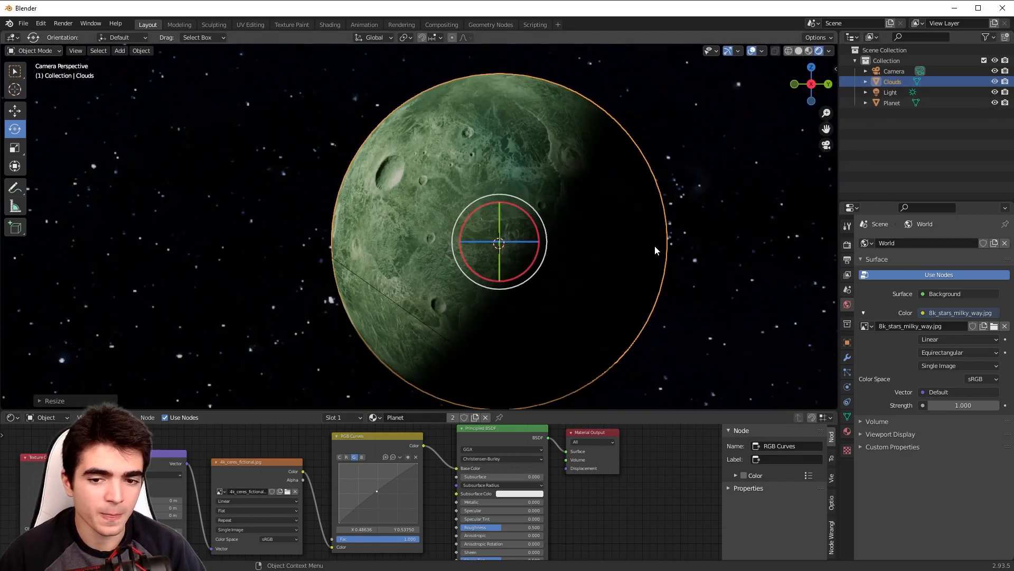
Add a second material slot to the Clouds sphere and create a new material named Clouds in it.
left_click(347, 417)
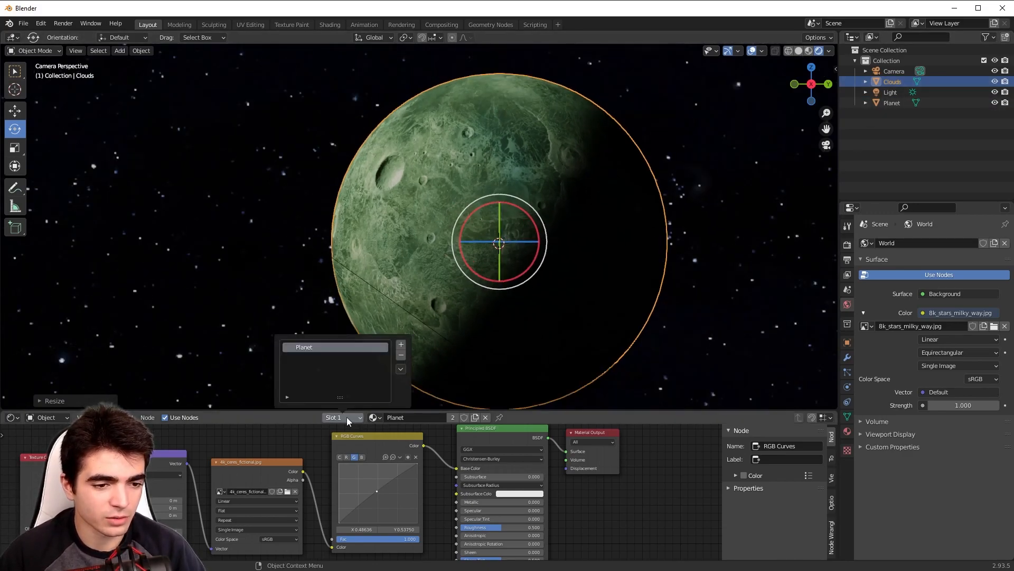
left_click(401, 345)
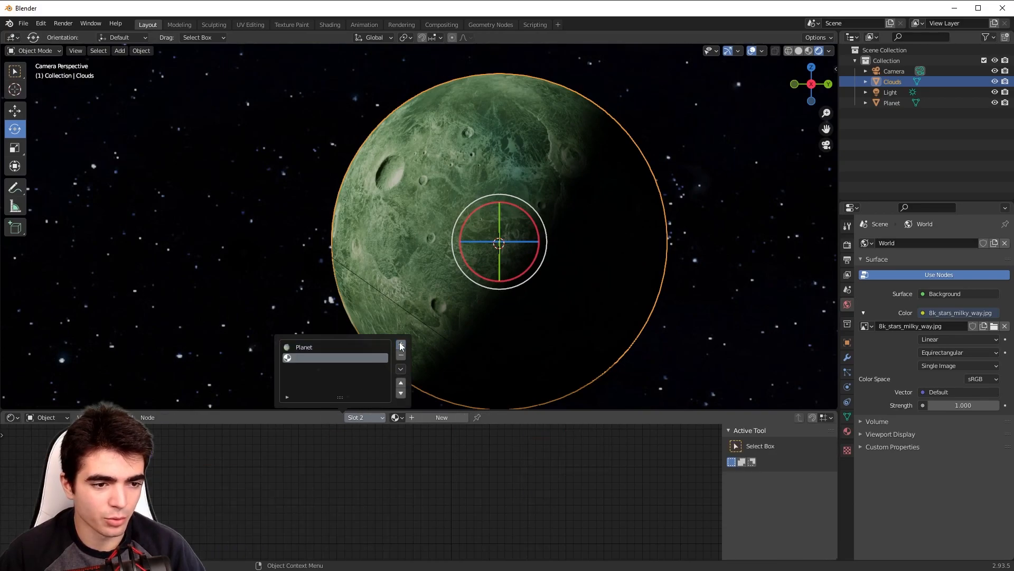
left_click(439, 417)
double_click(426, 418)
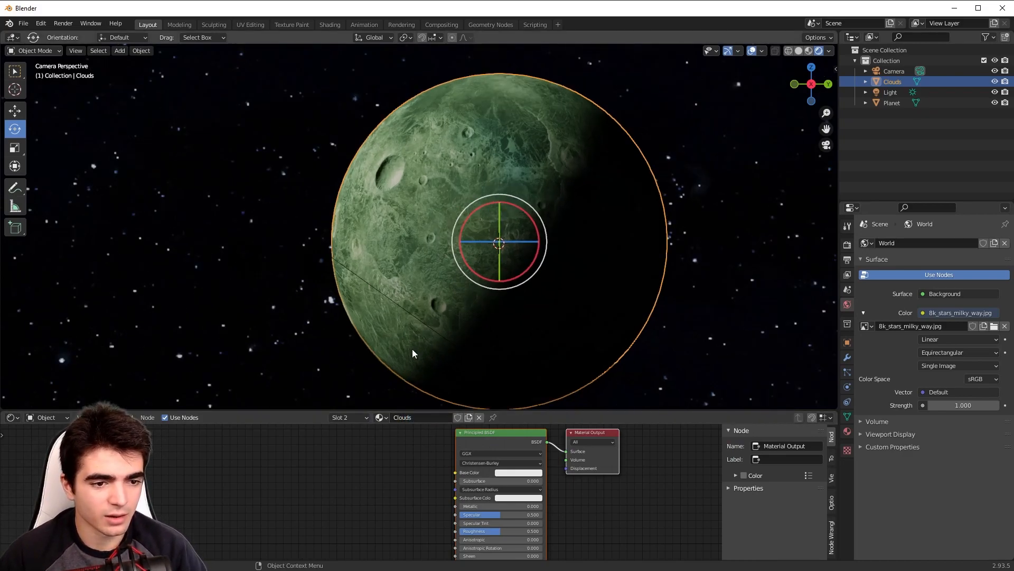
Assign the Clouds material to all of the Clouds sphere's faces in Edit Mode and return to Object Mode.
left_click(32, 50)
left_click(38, 75)
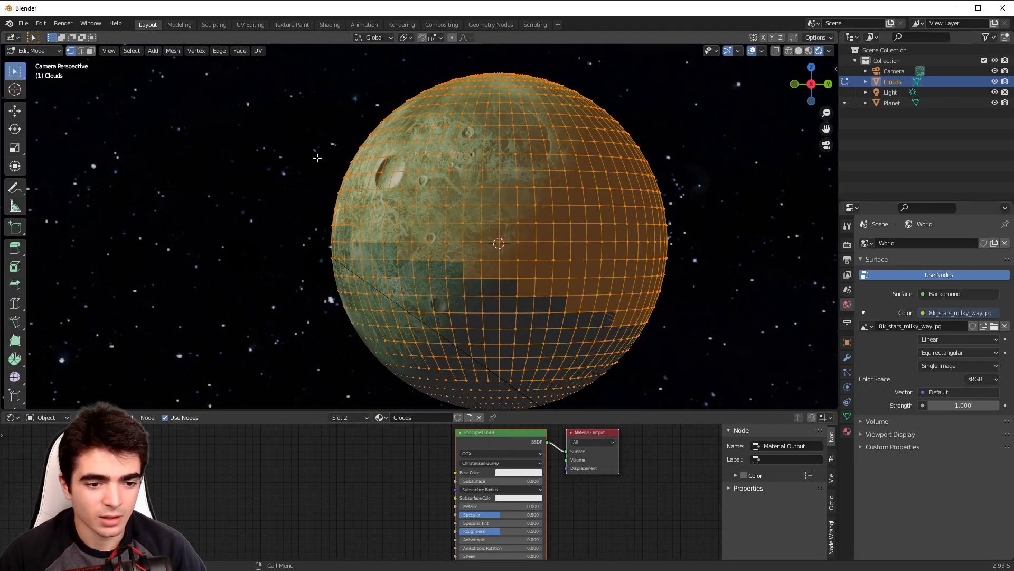
left_click(350, 418)
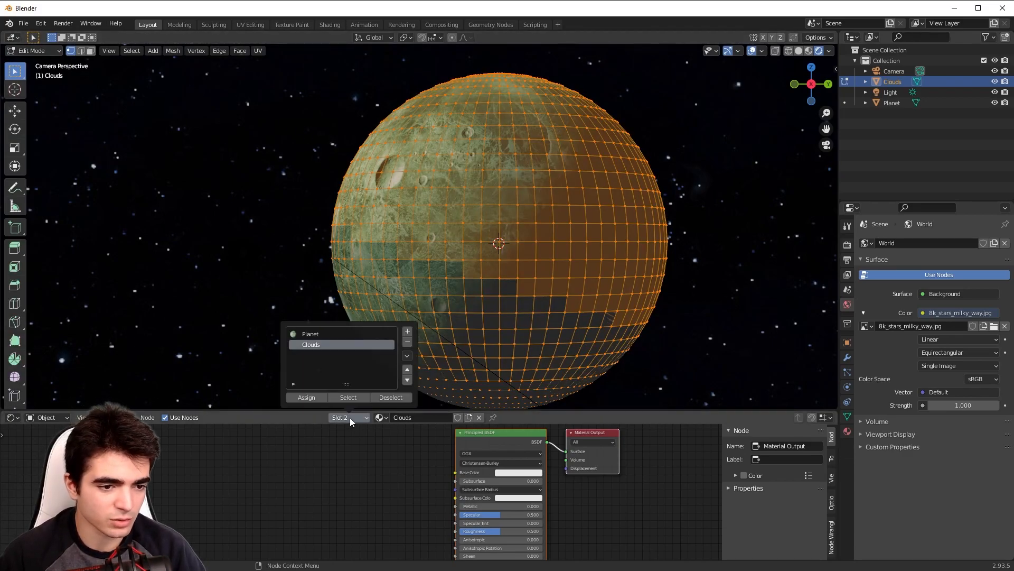
left_click(307, 397)
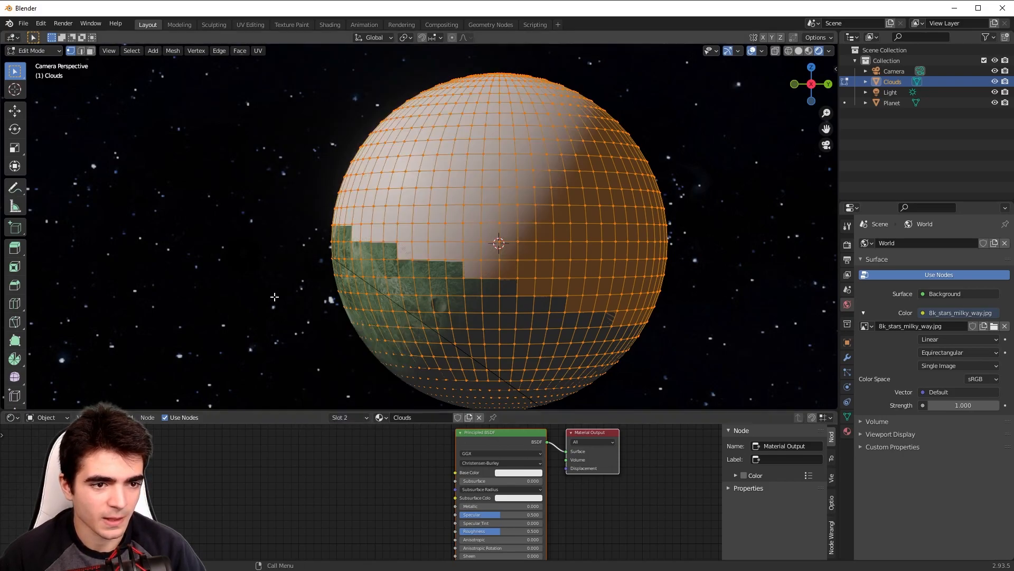
key("Tab")
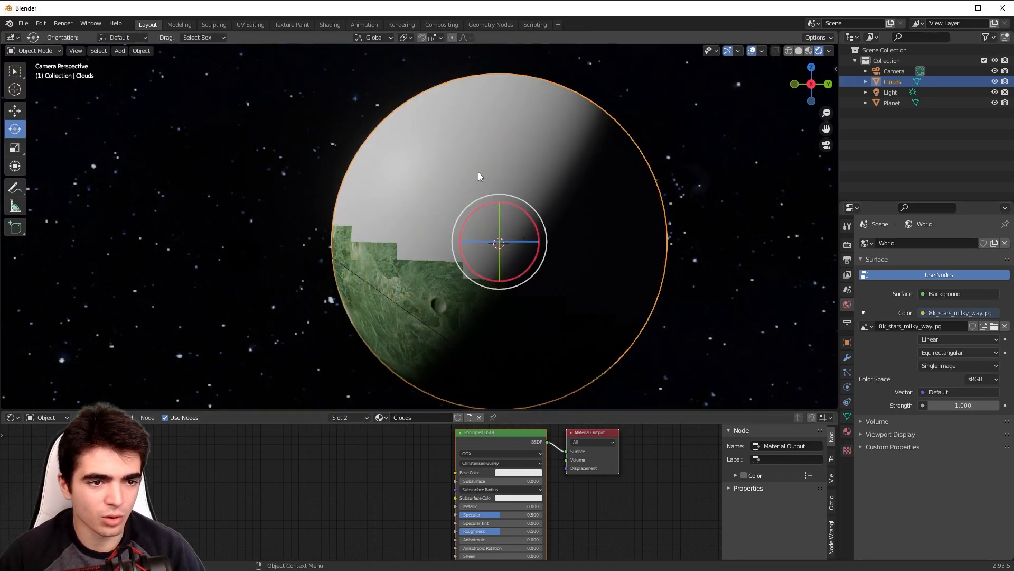
Enlarge the Clouds mesh slightly in Edit Mode, finishing with a factor of about 1.006, so it fully covers the planet.
scroll(434, 233, "up", 2)
scroll(360, 227, "down", 2)
scroll(471, 280, "up", 2)
key("Tab")
scroll(515, 251, "down", 2)
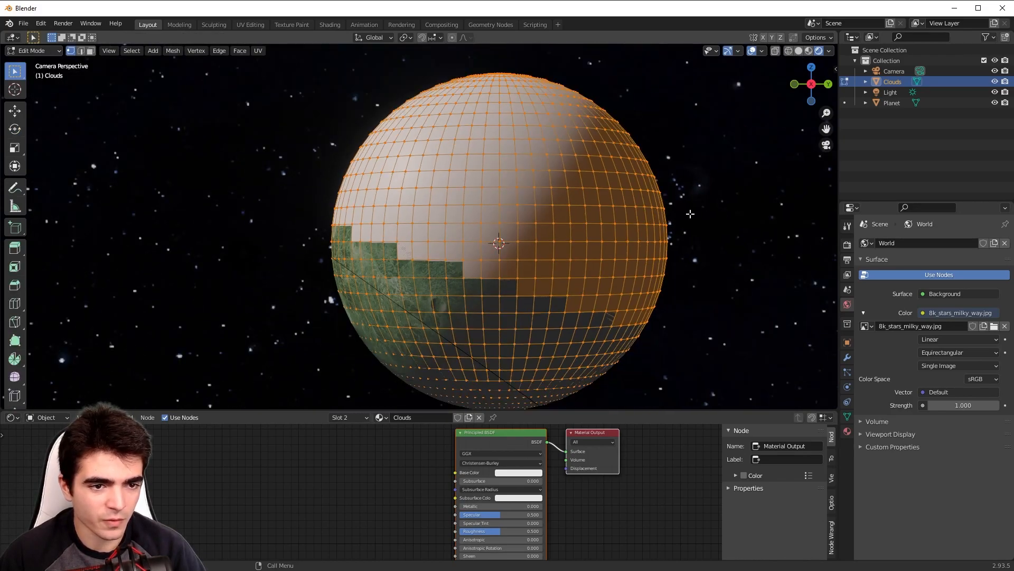
key("s")
left_click(684, 215)
key("g")
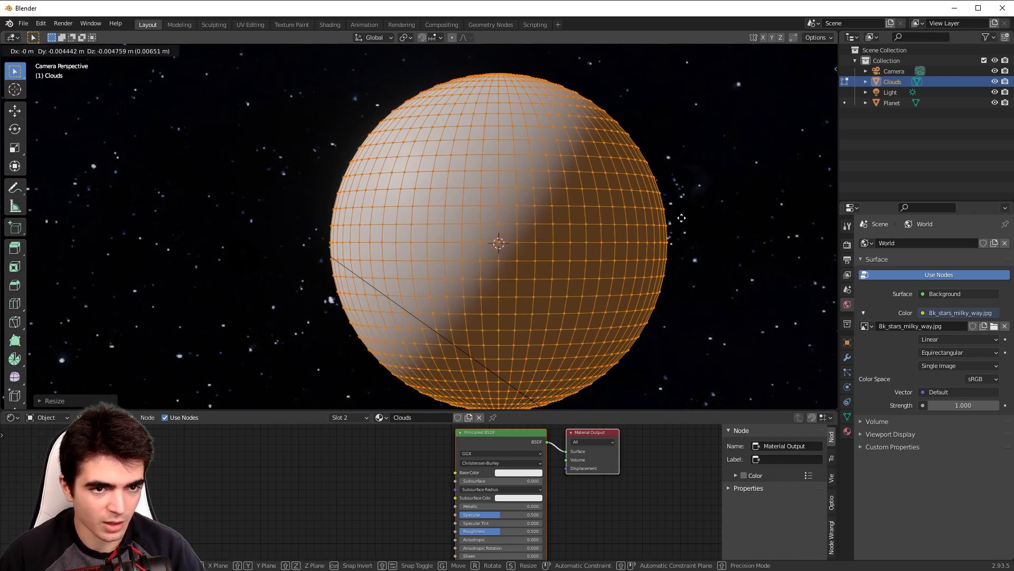
right_click(683, 217)
key("s")
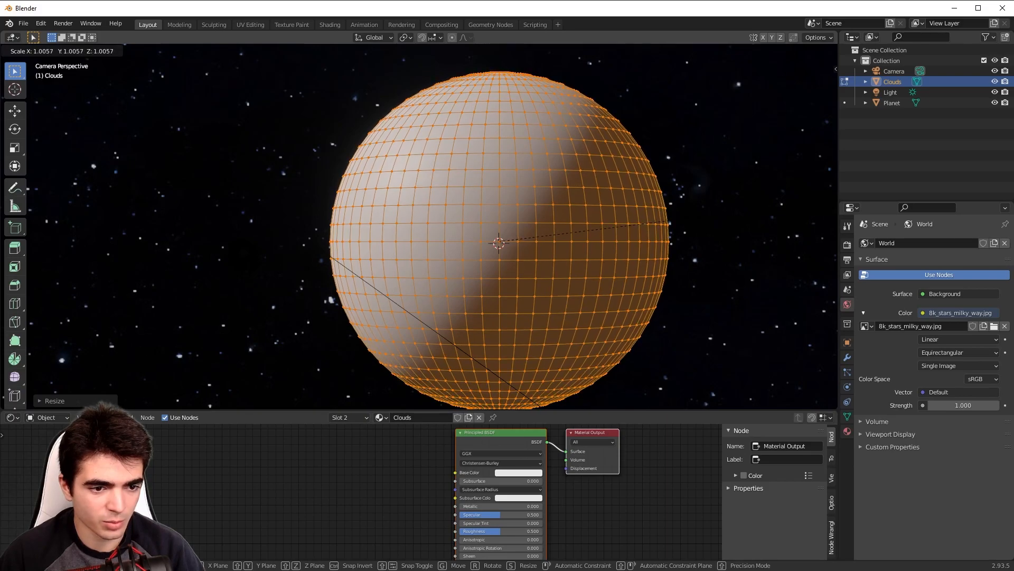
left_click(697, 218)
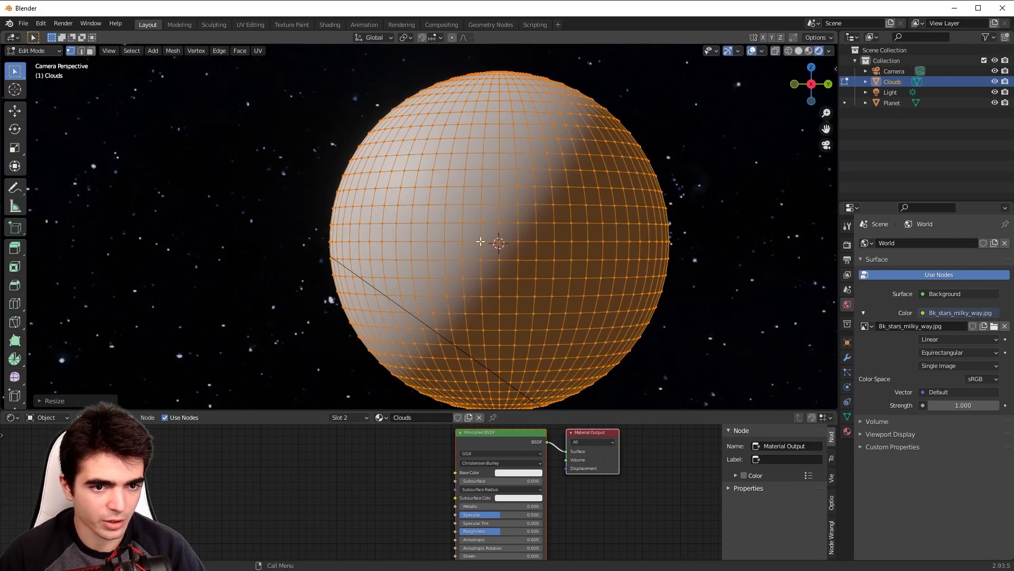
key("Tab")
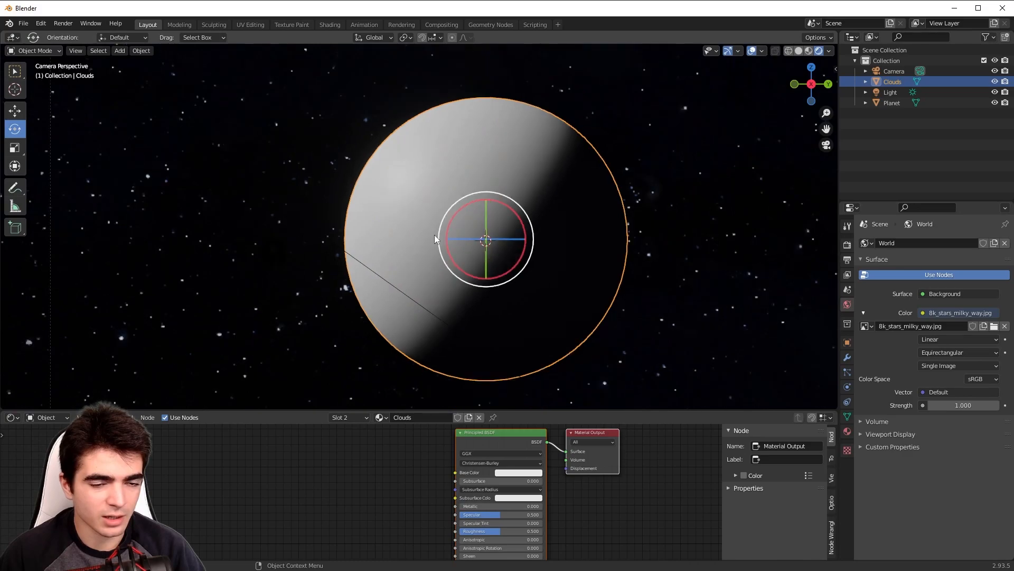
Add an Image Texture node to the Clouds material, placed well before the Principled BSDF.
scroll(443, 246, "up", 1)
scroll(335, 502, "down", 2)
middle_click_drag(317, 471, 351, 459)
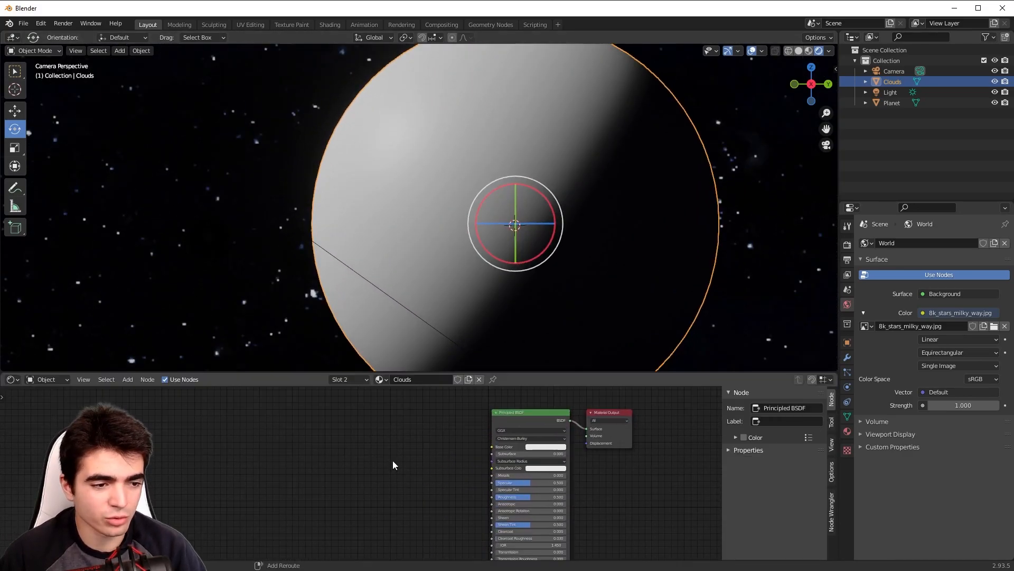
key("shift+a")
mouse_move(394, 463)
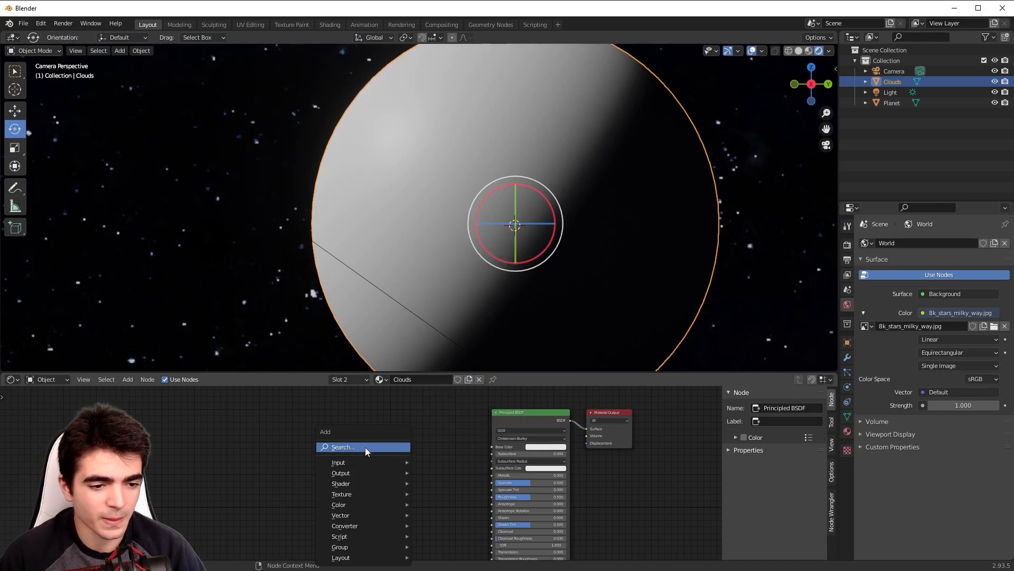
mouse_move(353, 493)
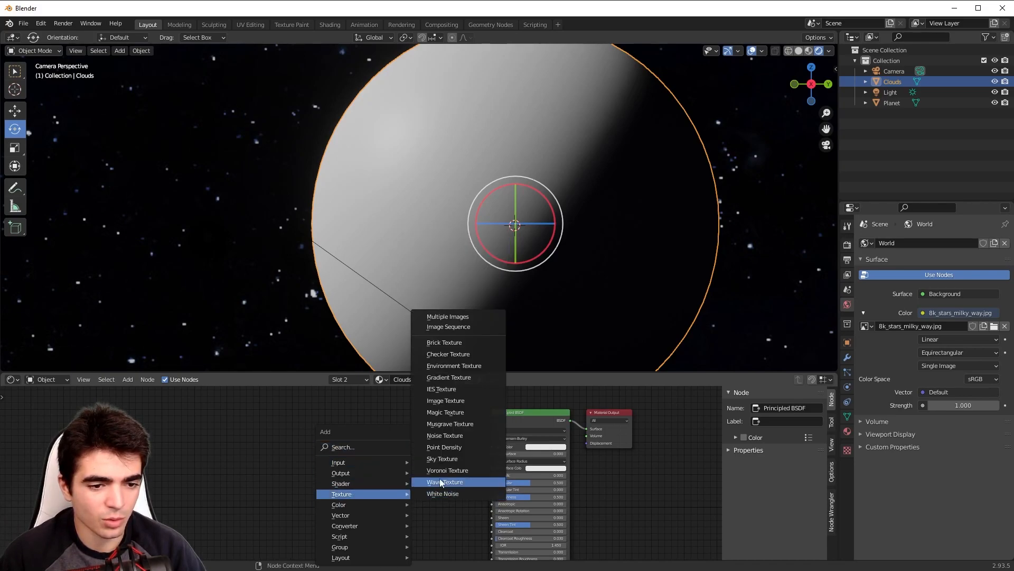
left_click(436, 403)
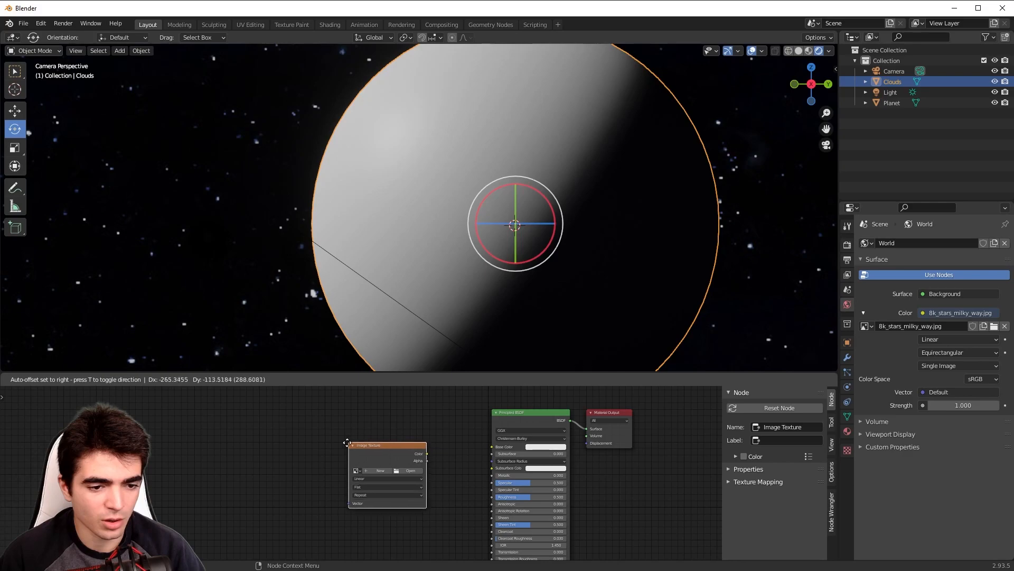
left_click(267, 446)
mouse_move(429, 449)
middle_mouse_down()
mouse_move(417, 427)
mouse_move(436, 418)
mouse_move(426, 431)
middle_mouse_up()
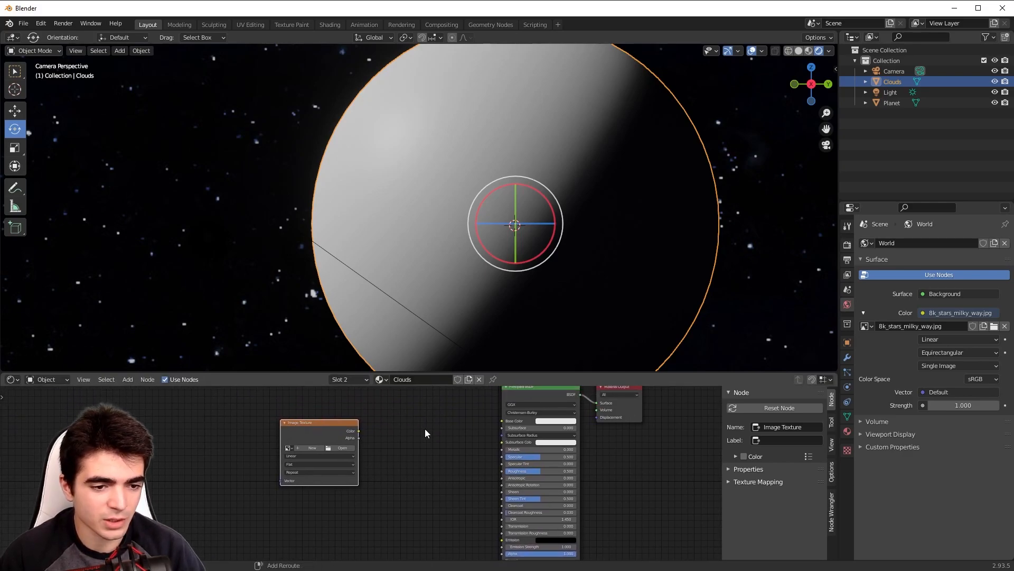
Add a ColorRamp node after the Image Texture and connect the texture's Color output to its Fac input.
key("shift+a")
left_click(378, 383)
type("color ramp")
key("Return")
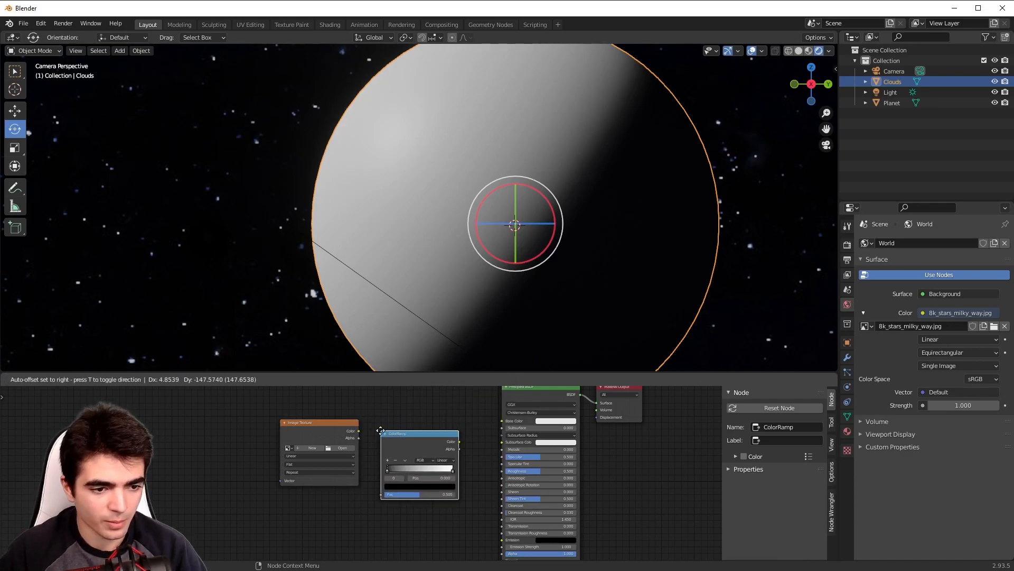
left_click(374, 417)
left_click(355, 431)
scroll(350, 433, "up", 1)
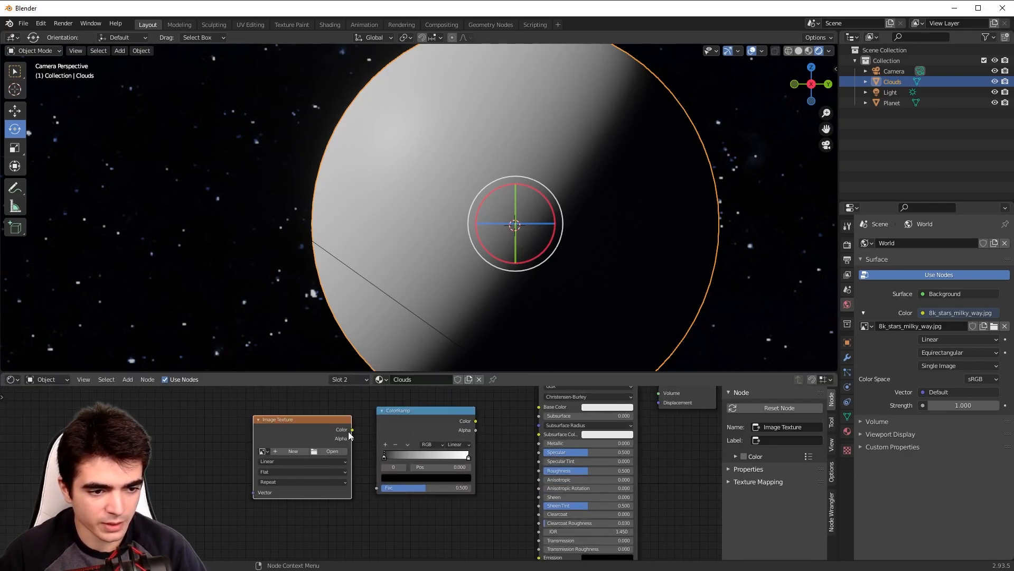
left_click_drag(360, 463, 379, 487)
Connect the ColorRamp's Color output to the Principled BSDF's Alpha, and move the texture and ramp nodes down beside that input.
scroll(504, 467, "down", 2)
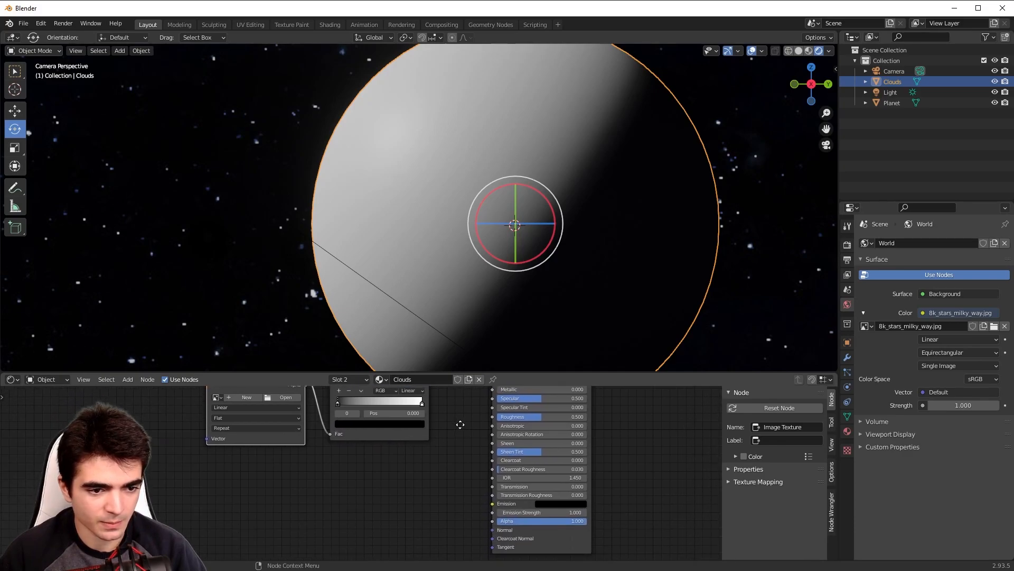
left_click_drag(413, 397, 458, 510)
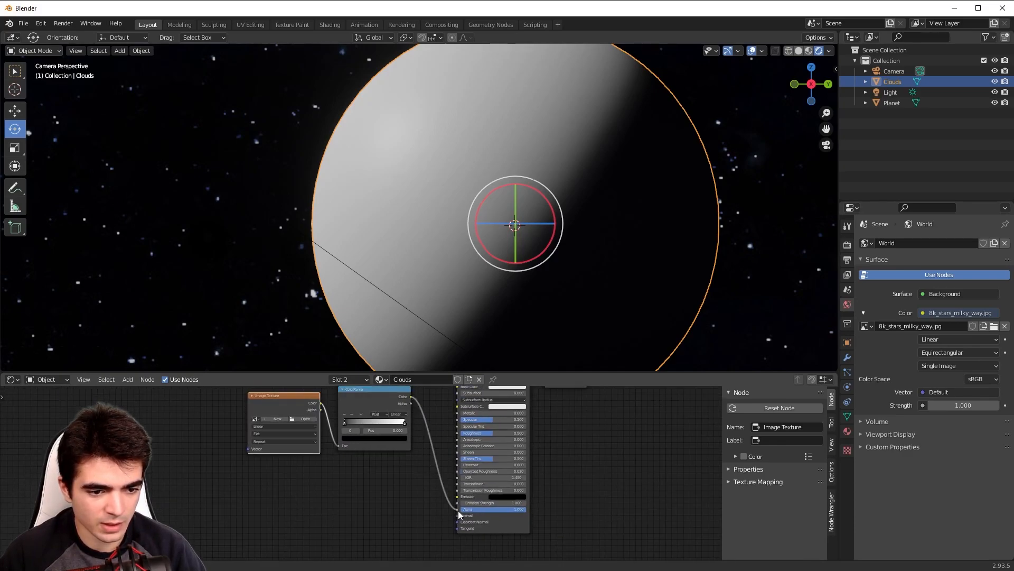
left_click(360, 388)
left_click(293, 400, "shift")
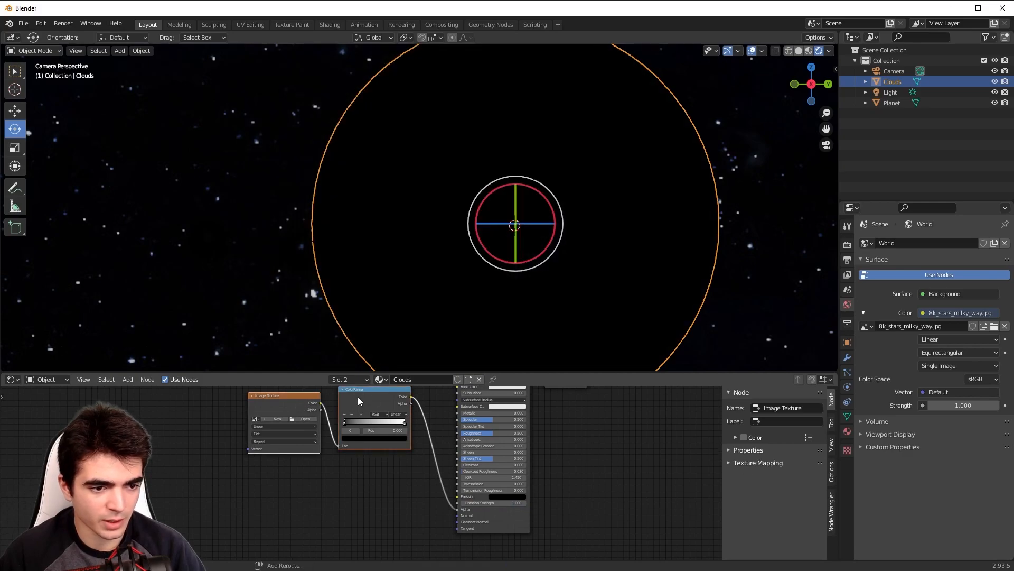
left_click_drag(372, 395, 387, 485)
left_click(344, 444)
middle_click_drag(343, 445, 374, 417)
scroll(369, 441, "up", 3)
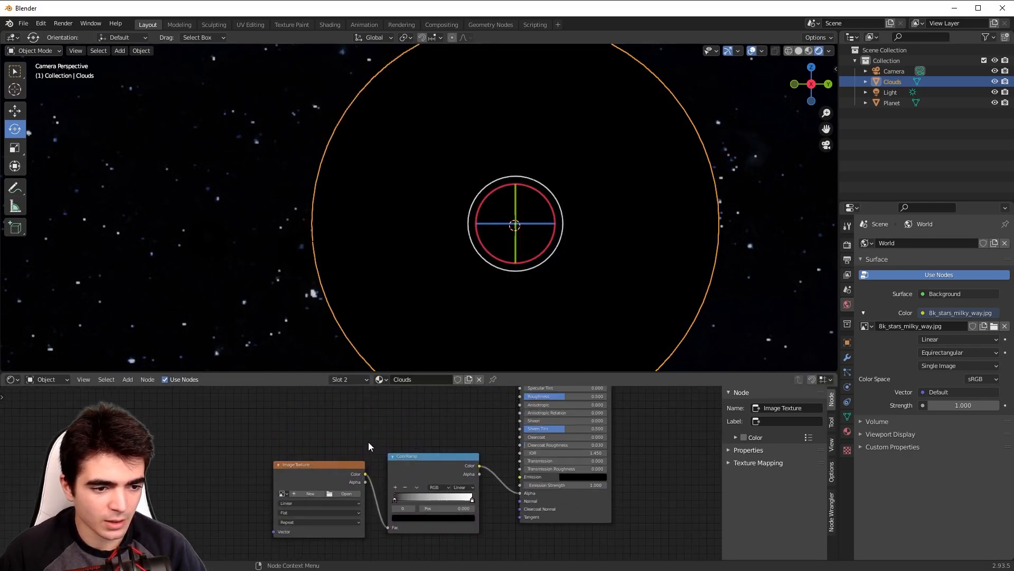
Load the 8k_earth_clouds.jpg image into the Clouds material's Image Texture node.
left_click(343, 496)
left_click(556, 206)
double_click(556, 206)
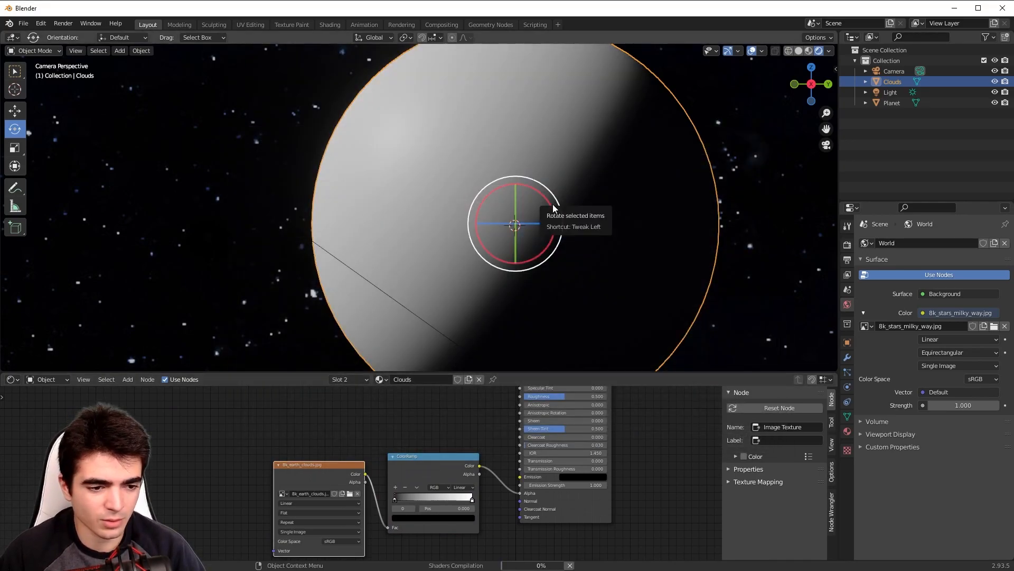
scroll(350, 215, "down", 4)
scroll(350, 214, "up", 4)
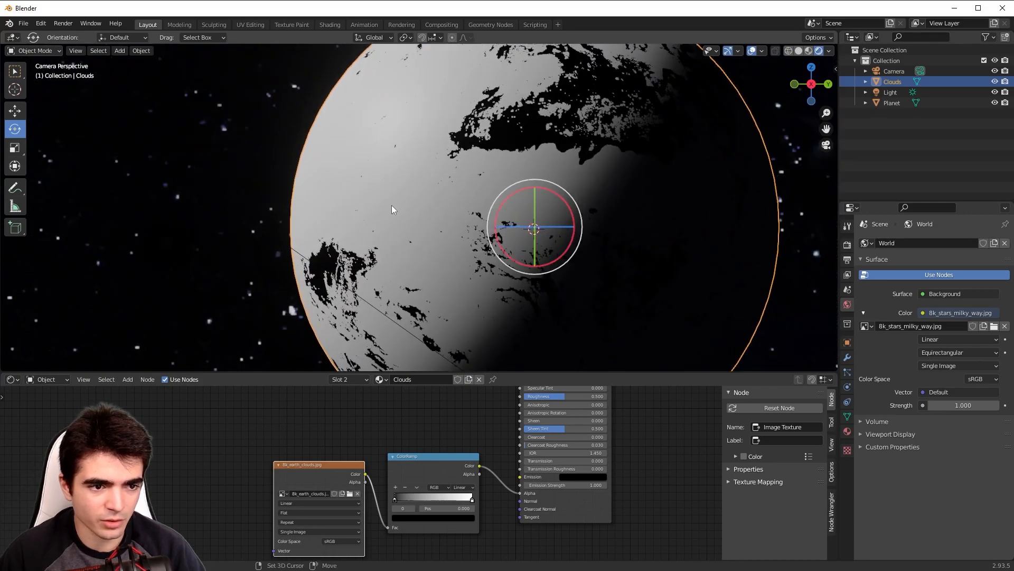
Set the Clouds material's Blend Mode to Alpha Blend in its material settings.
middle_click_drag(407, 213, 369, 288, "shift")
scroll(369, 288, "up", 5)
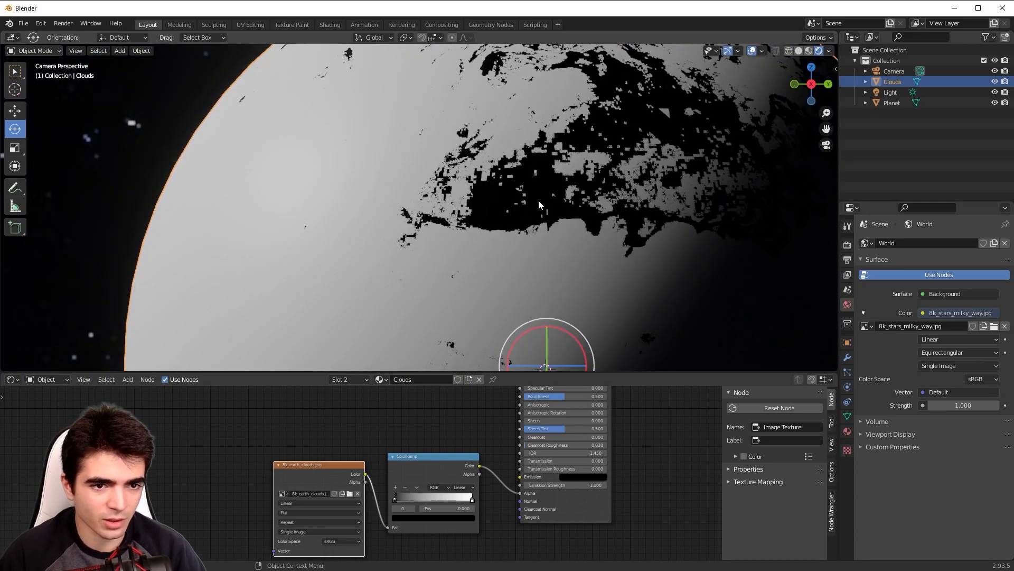
scroll(539, 204, "down", 4)
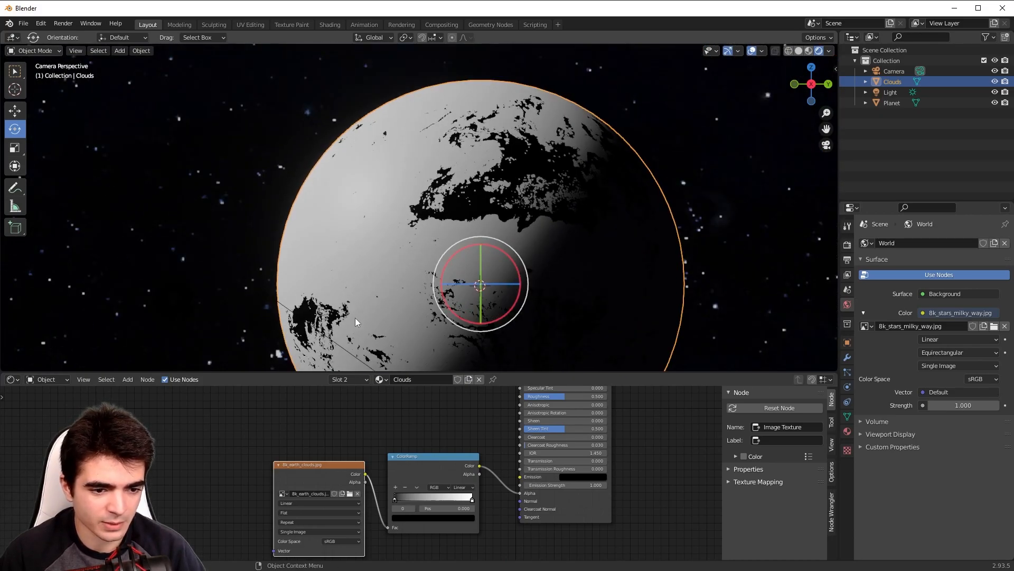
scroll(513, 299, "up", 1)
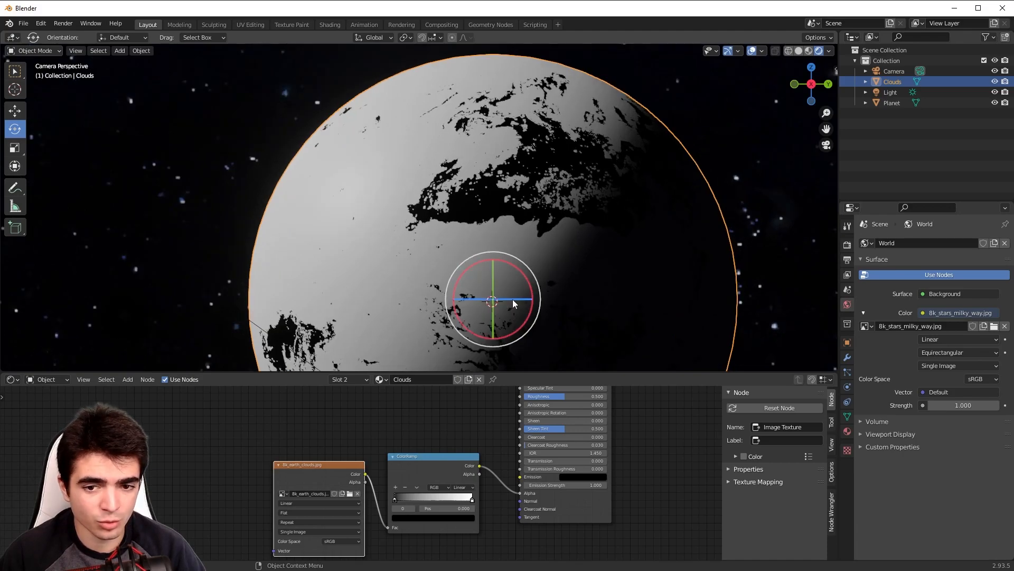
left_click(848, 431)
left_click(875, 326)
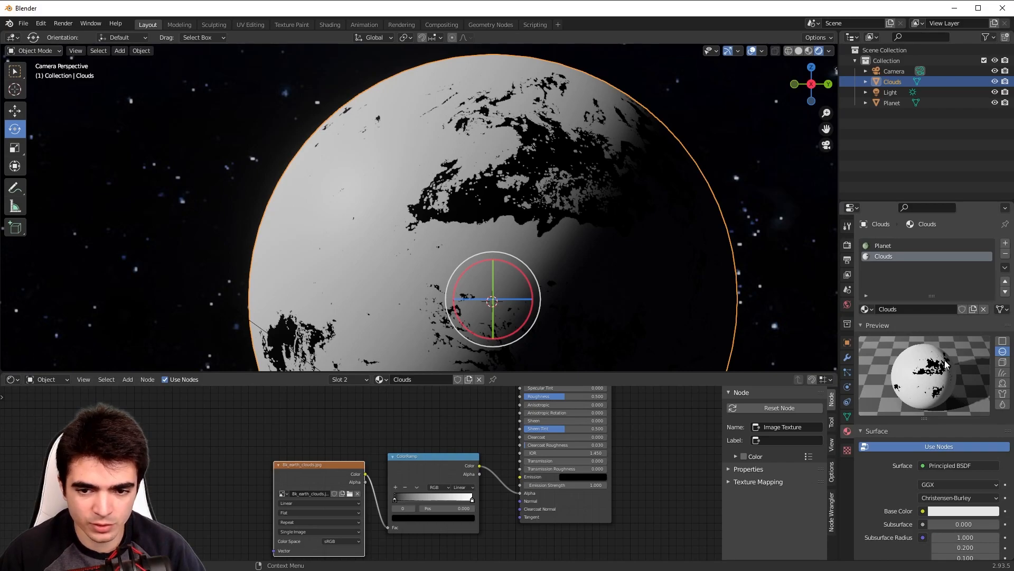
scroll(920, 391, "down", 15)
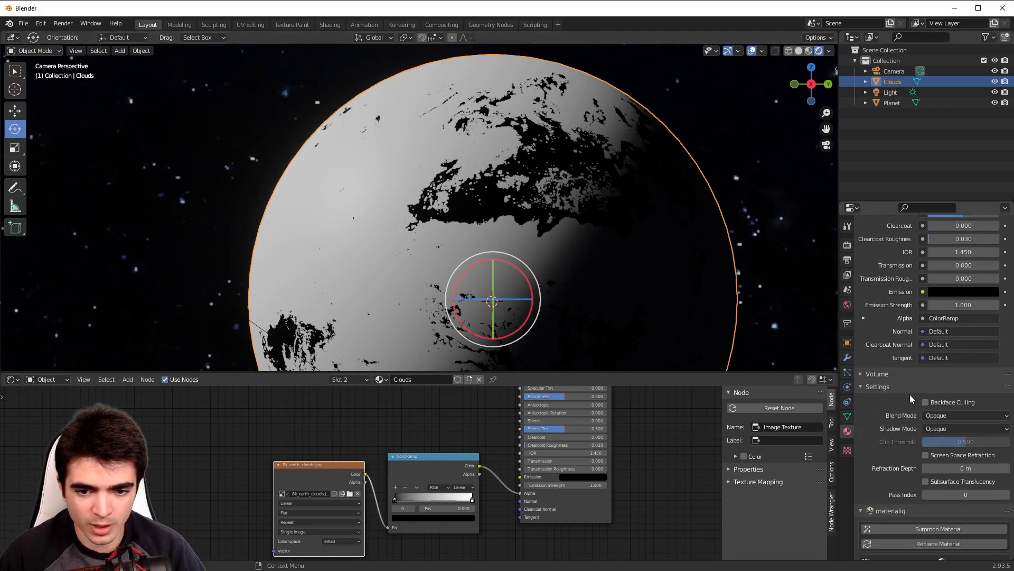
left_click(940, 416)
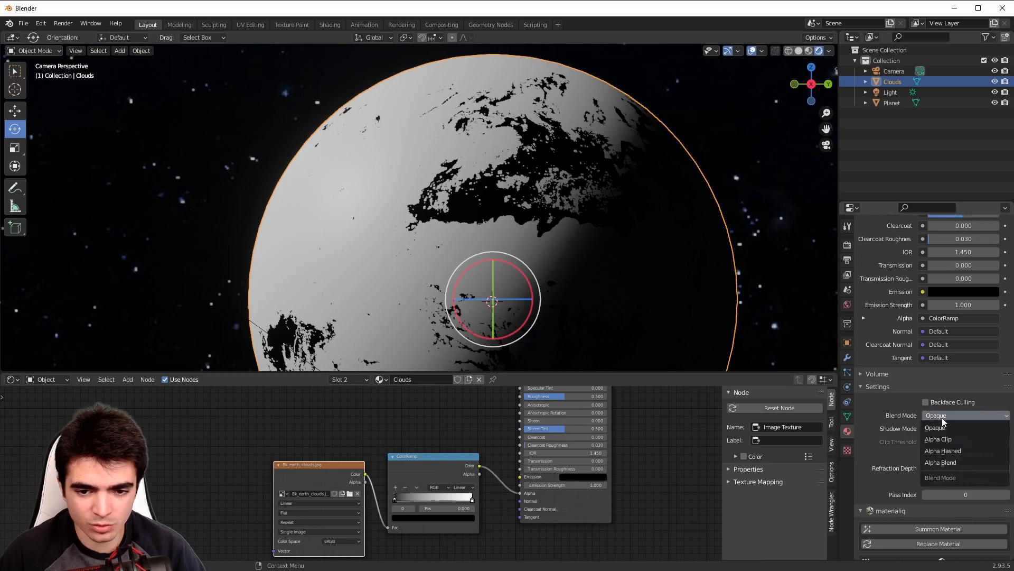
left_click(936, 463)
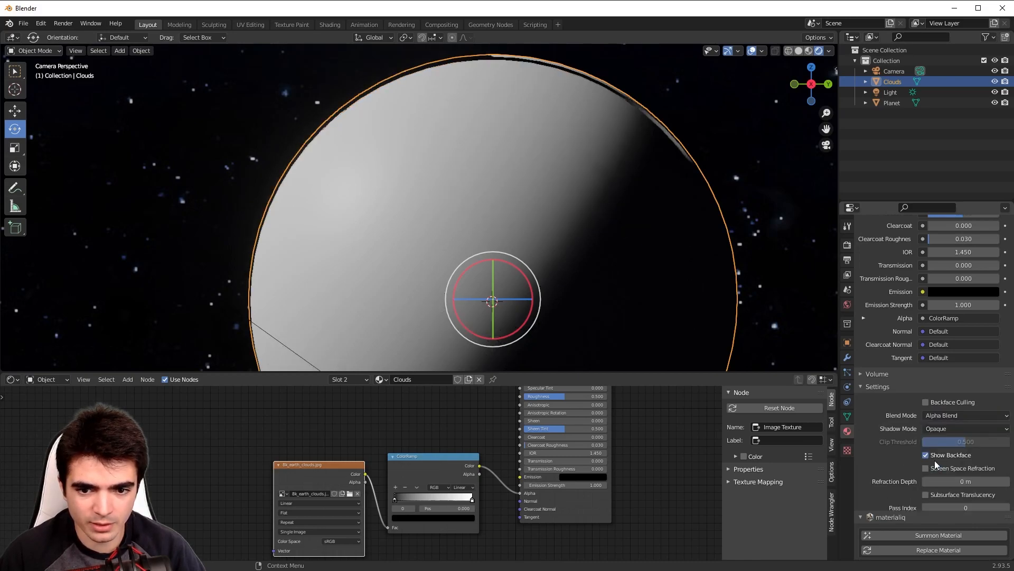
scroll(921, 449, "up", 15)
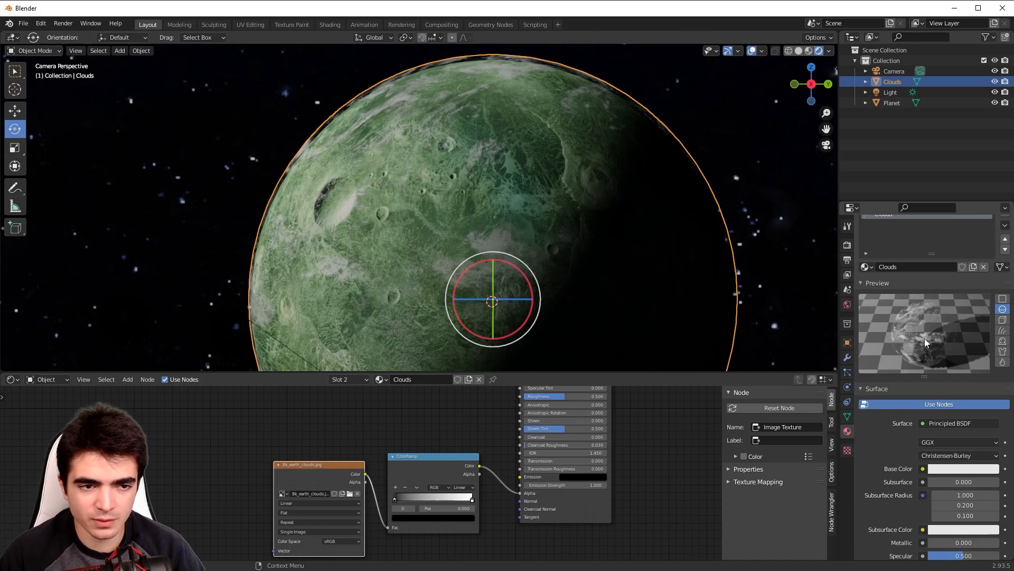
scroll(922, 341, "up", 2)
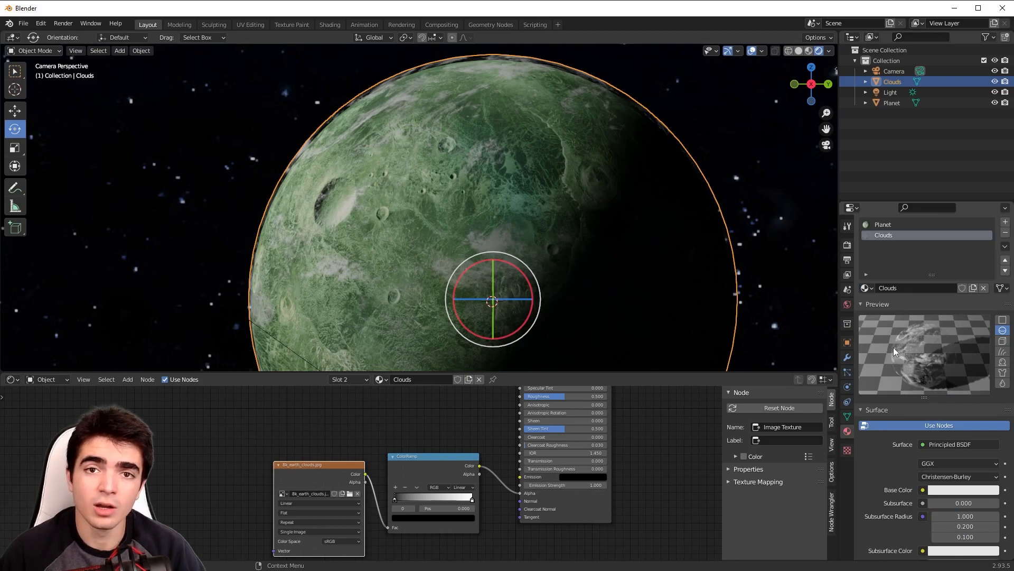
scroll(898, 349, "up", 2)
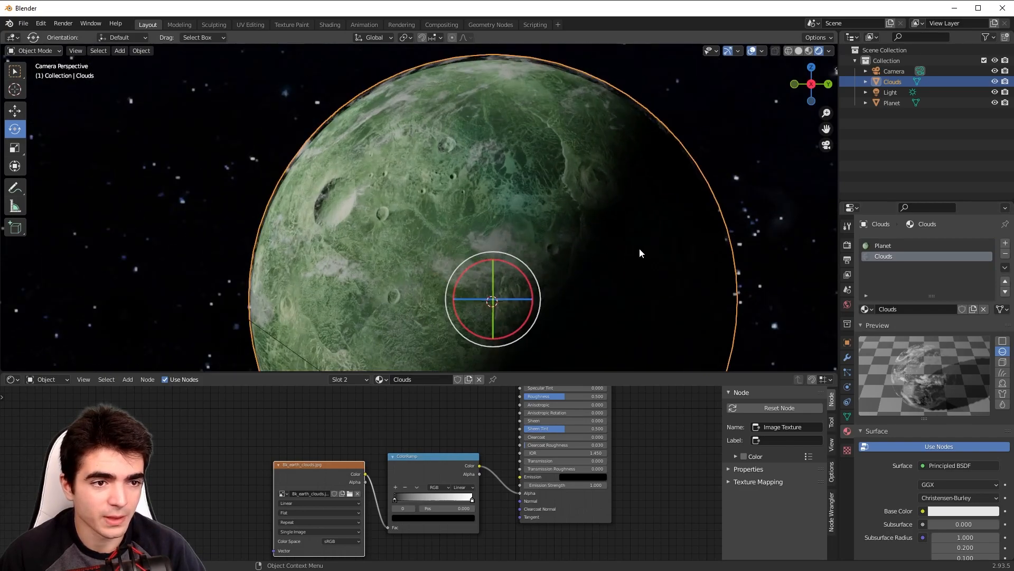
Give the ColorRamp's white stop a very slight violet tint, hex FDF7FF.
scroll(601, 226, "up", 5)
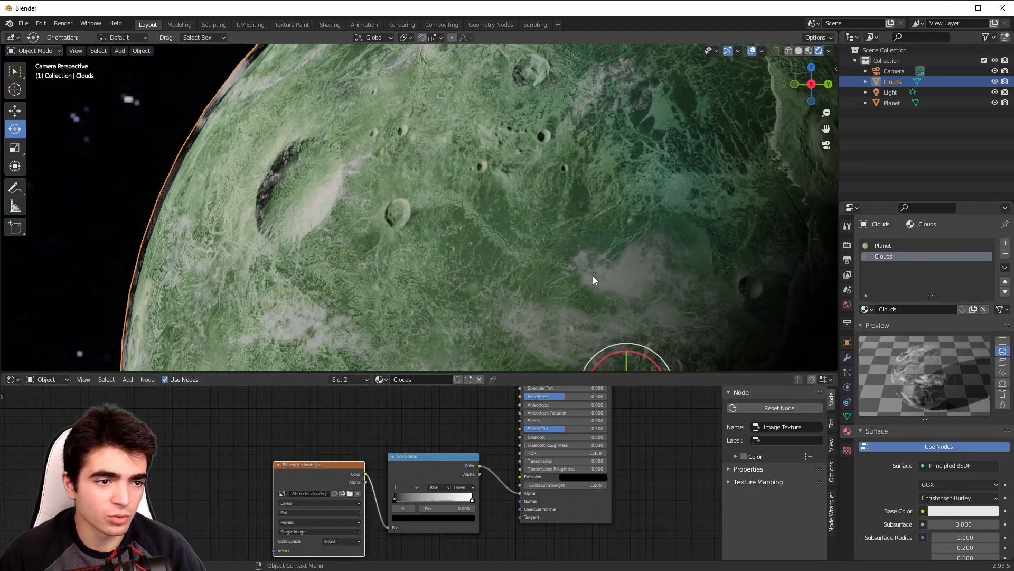
middle_click_drag(594, 246, 541, 206, "shift")
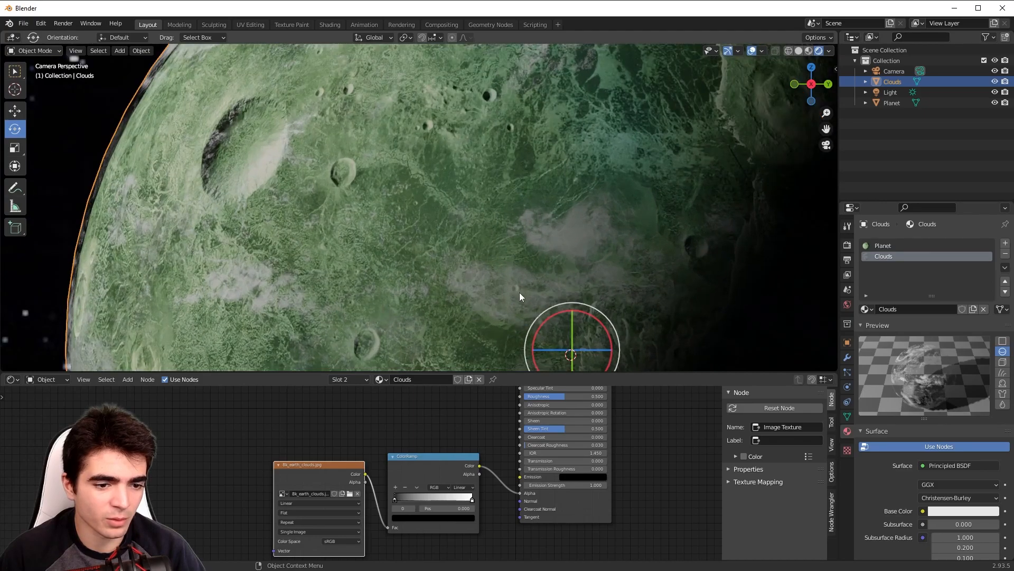
middle_click_drag(418, 442, 372, 427)
scroll(406, 453, "up", 6)
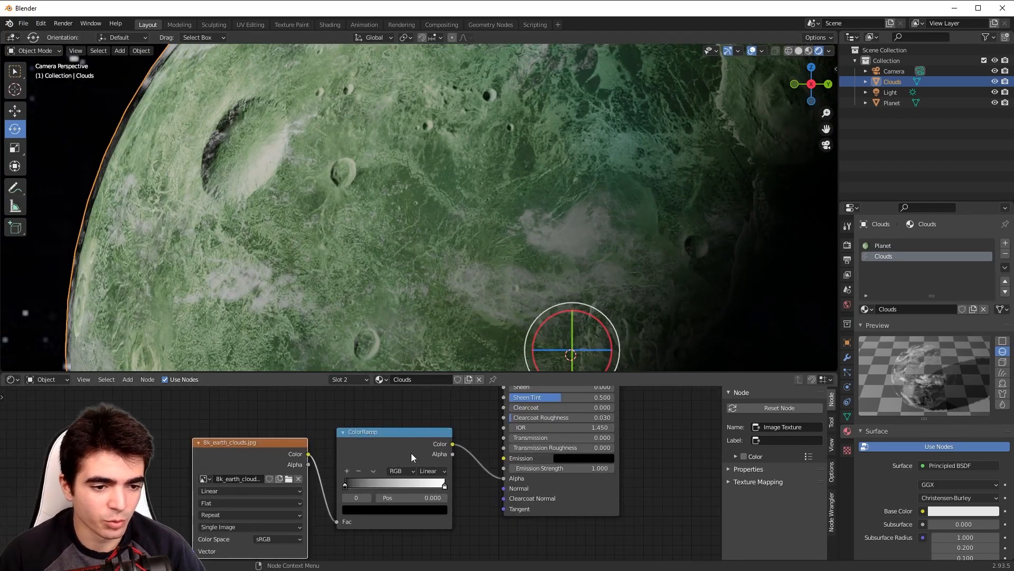
middle_click_drag(487, 512, 440, 493)
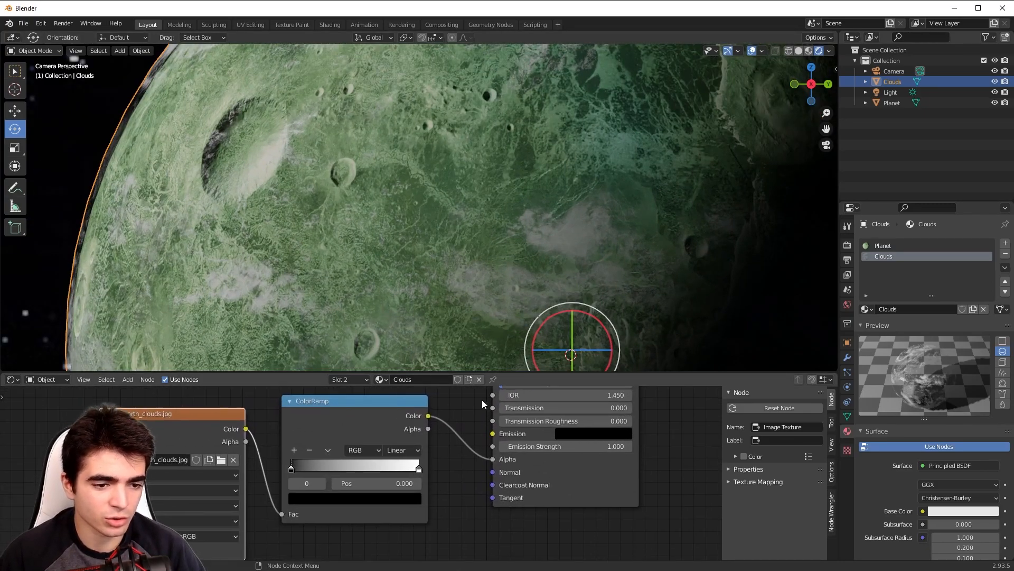
left_click(419, 470)
left_click(390, 503)
mouse_move(370, 400)
left_mouse_down()
mouse_move(297, 383)
mouse_move(324, 325)
mouse_move(379, 377)
mouse_move(373, 392)
mouse_move(340, 368)
left_mouse_up()
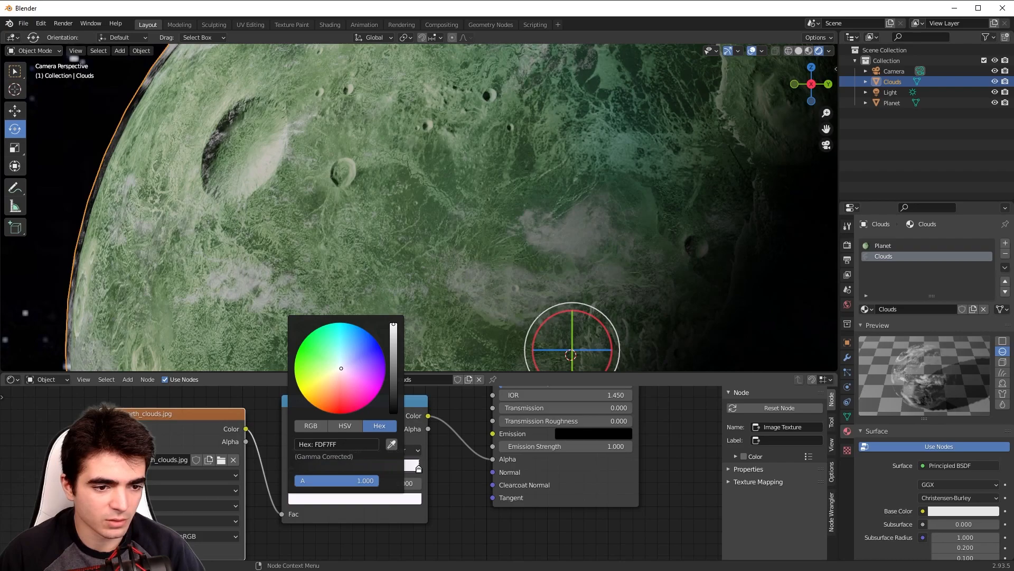
Strengthen the clouds by keeping the ColorRamp's black stop at the start and moving its white stop to about 0.282.
mouse_move(294, 469)
left_mouse_down()
mouse_move(370, 472)
mouse_move(271, 466)
mouse_move(374, 473)
mouse_move(275, 471)
left_mouse_up()
left_click_drag(419, 469, 327, 469)
scroll(410, 288, "down", 7)
scroll(435, 297, "up", 5)
mouse_move(435, 297)
middle_mouse_down("shift")
mouse_move(451, 259)
mouse_move(427, 302)
middle_mouse_up("shift")
scroll(427, 302, "up", 2)
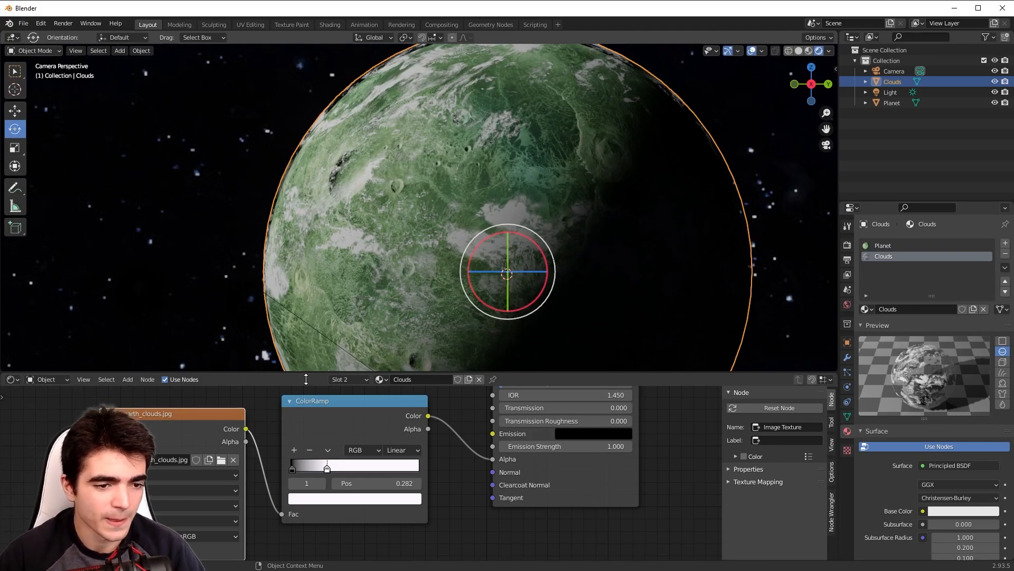
Add Mapping and Texture Coordinate nodes feeding the 8k_earth_clouds.jpg texture, and shift the Mapping node slightly away from it.
scroll(160, 419, "down", 2)
middle_click_drag(160, 420, 342, 425)
mouse_move(379, 426)
left_mouse_down()
mouse_move(344, 426)
mouse_move(374, 425)
left_mouse_up()
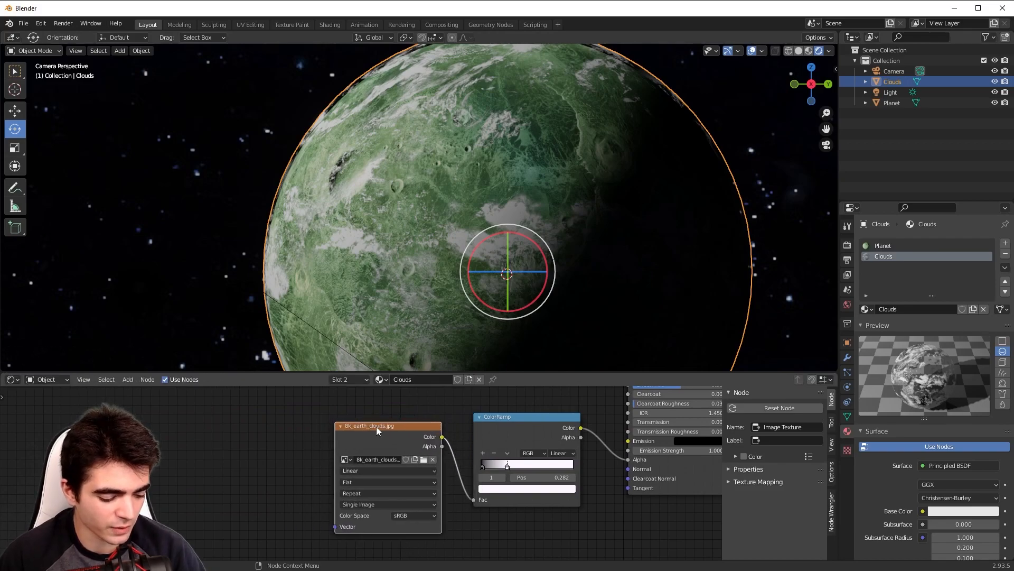
key("ctrl+t")
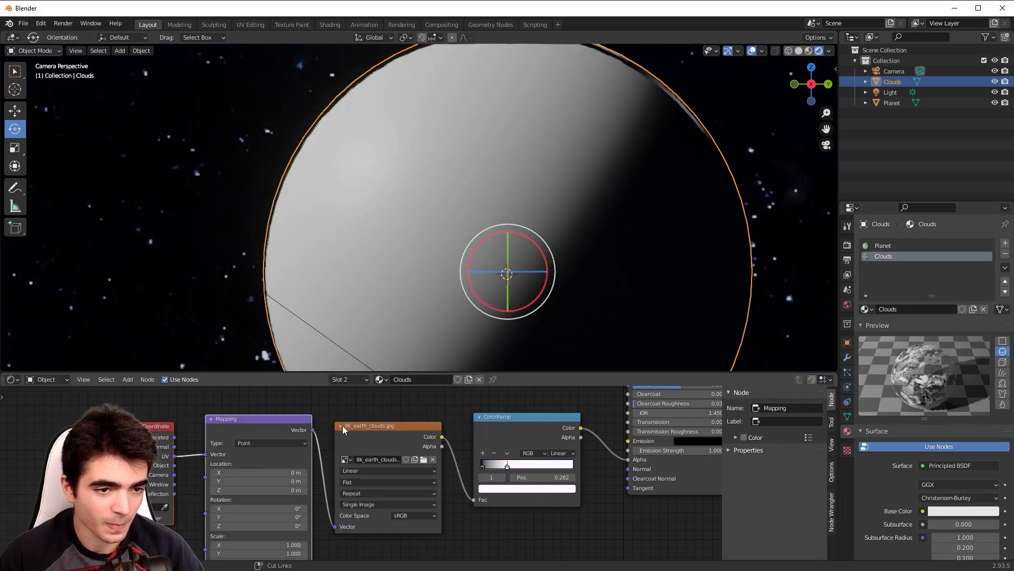
left_click_drag(237, 430, 225, 432)
Set the cloud texture's Mapping rotation on Z to about 50.8°.
middle_click_drag(203, 544, 203, 518)
scroll(204, 519, "up", 2)
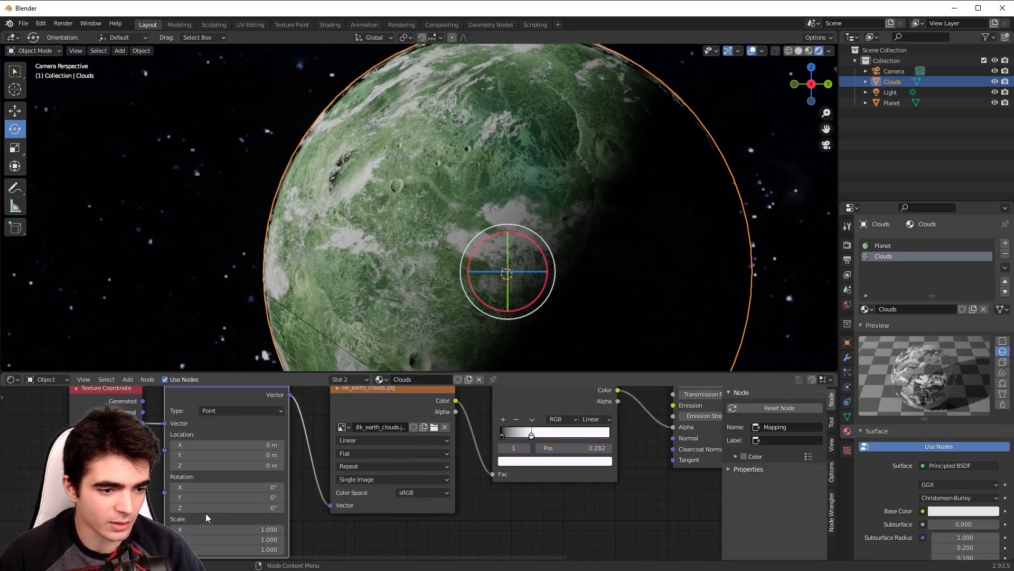
left_click_drag(206, 508, 254, 508)
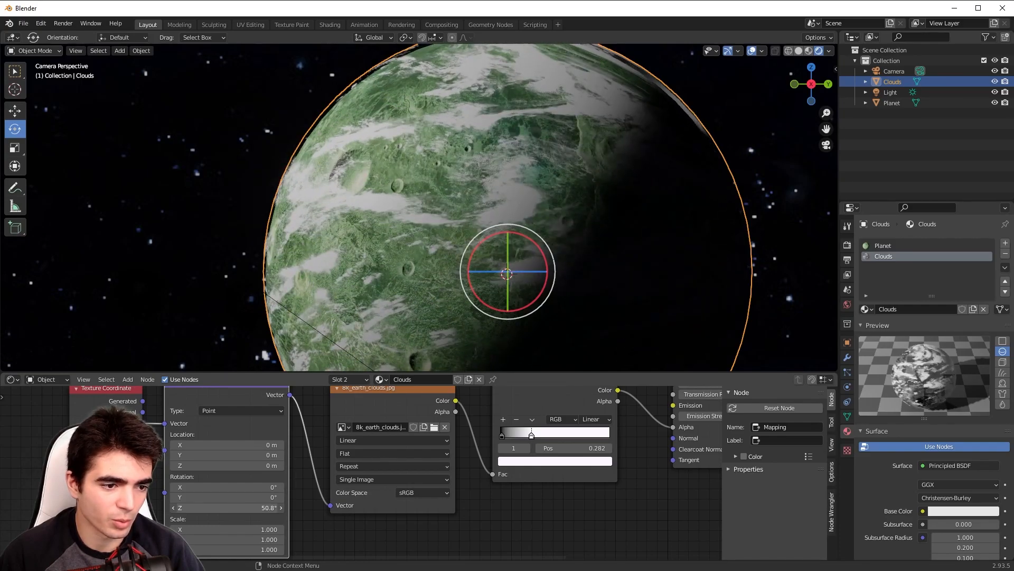
Try a Mapping scale of 2 on both X and Y for the cloud texture.
middle_click_drag(295, 549, 337, 530)
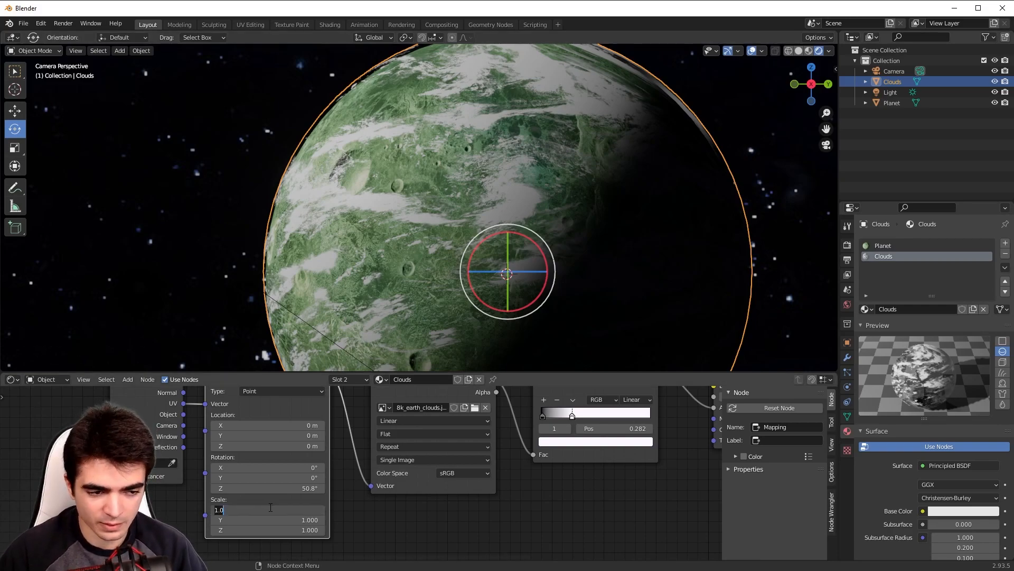
type("2")
key("Return")
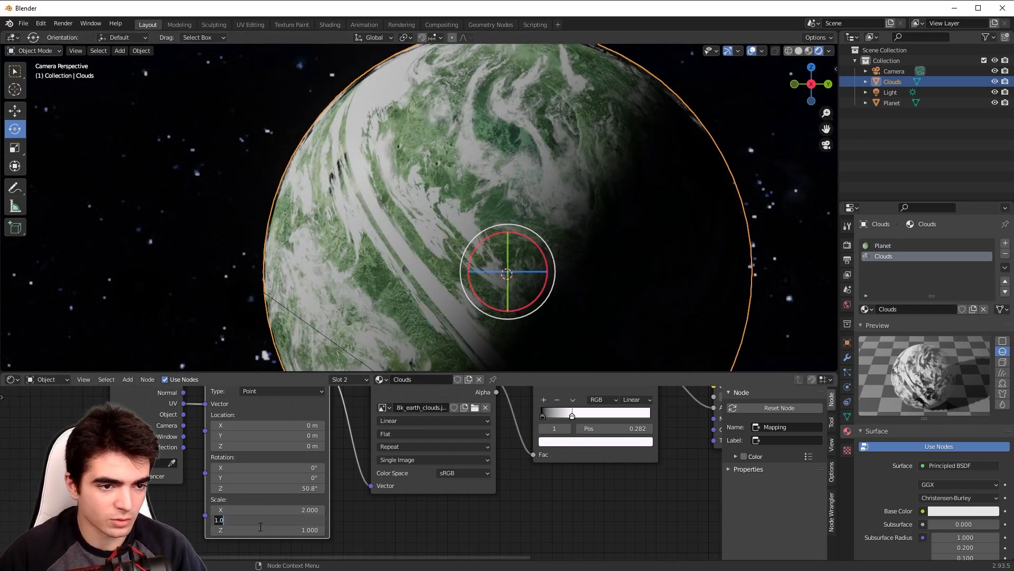
left_click(261, 523)
type("2")
key("Return")
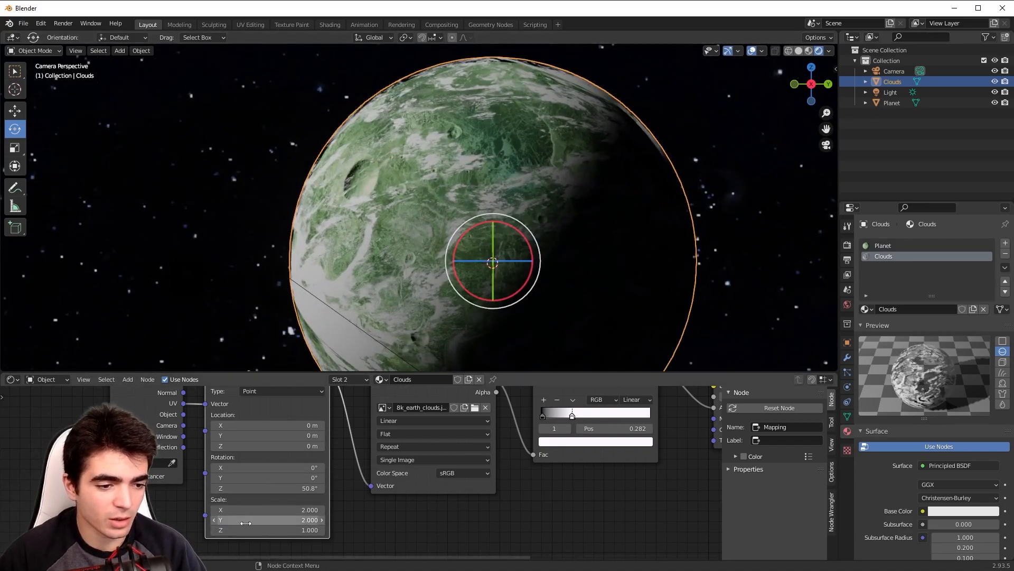
Reset the Mapping node's Y scale to 1 and undo the X scale change.
key("Return")
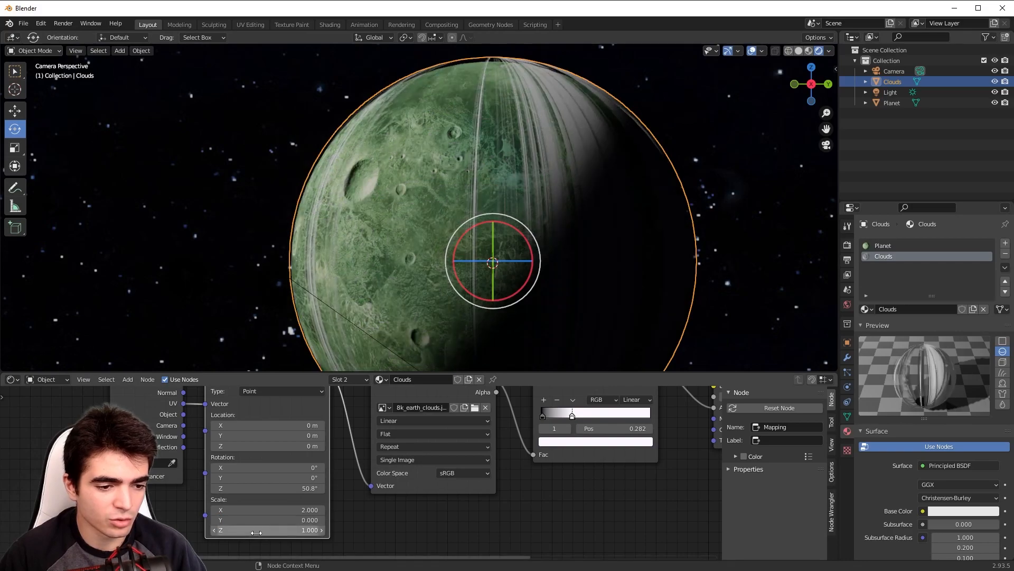
key("Return")
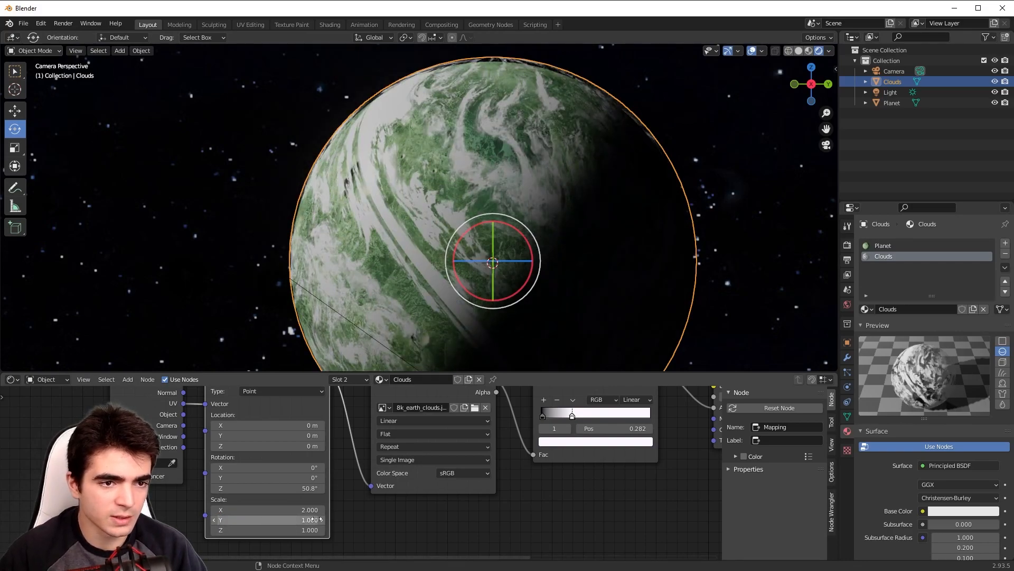
scroll(269, 518, "up", 1)
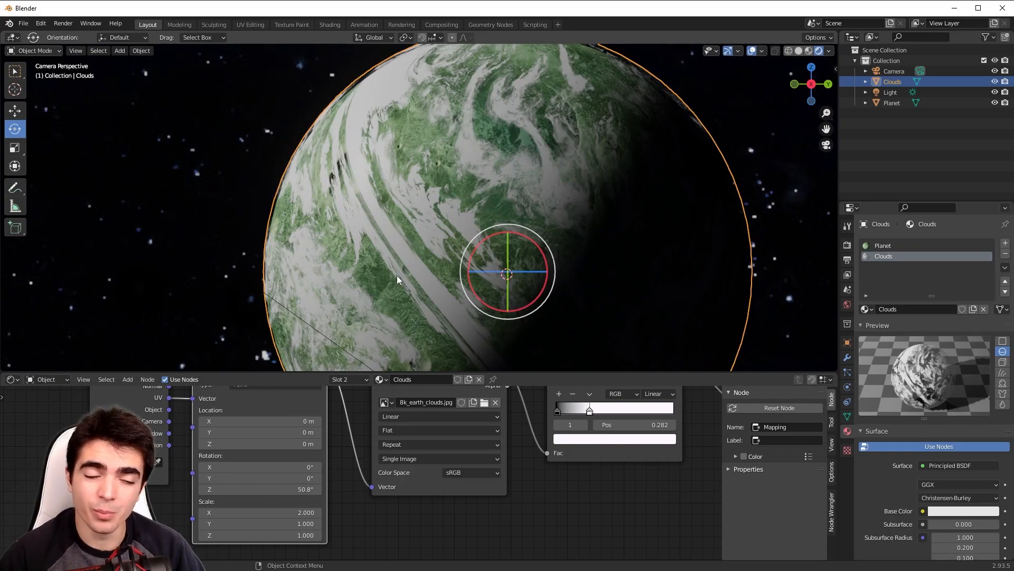
key("ctrl+z")
scroll(394, 311, "down", 2)
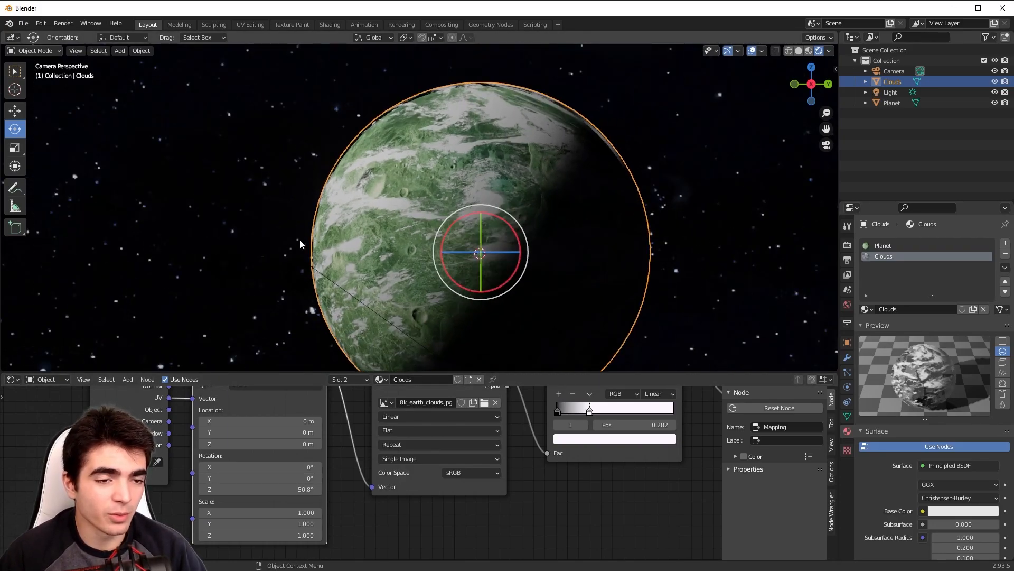
Select the Planet object and move its shader nodes away from the Material Output to make room between them.
left_click(265, 206)
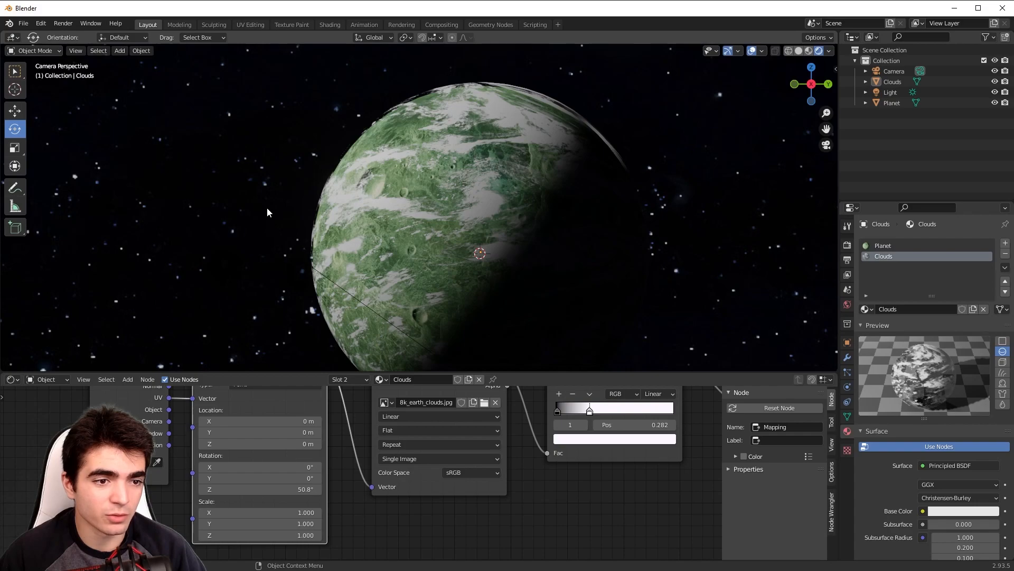
scroll(268, 212, "down", 1)
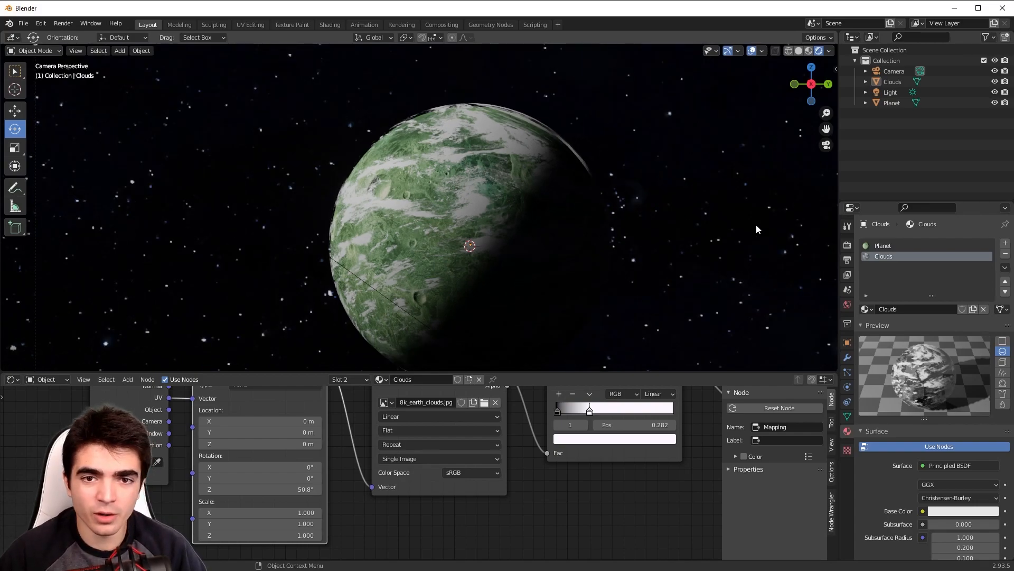
left_click(889, 103)
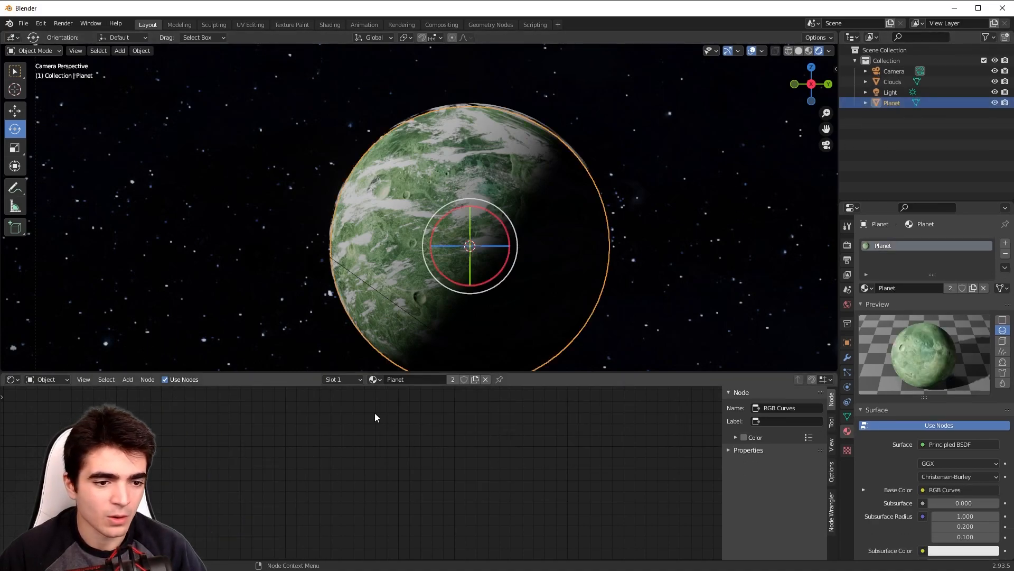
key("Home")
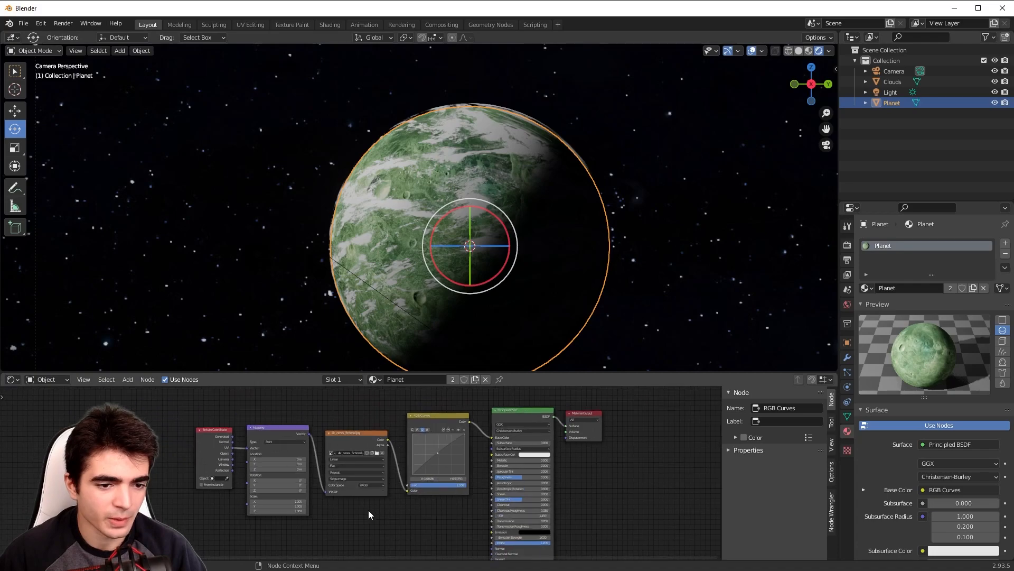
middle_click_drag(433, 495, 395, 491)
left_click_drag(477, 395, 169, 476)
left_click_drag(492, 406, 406, 414)
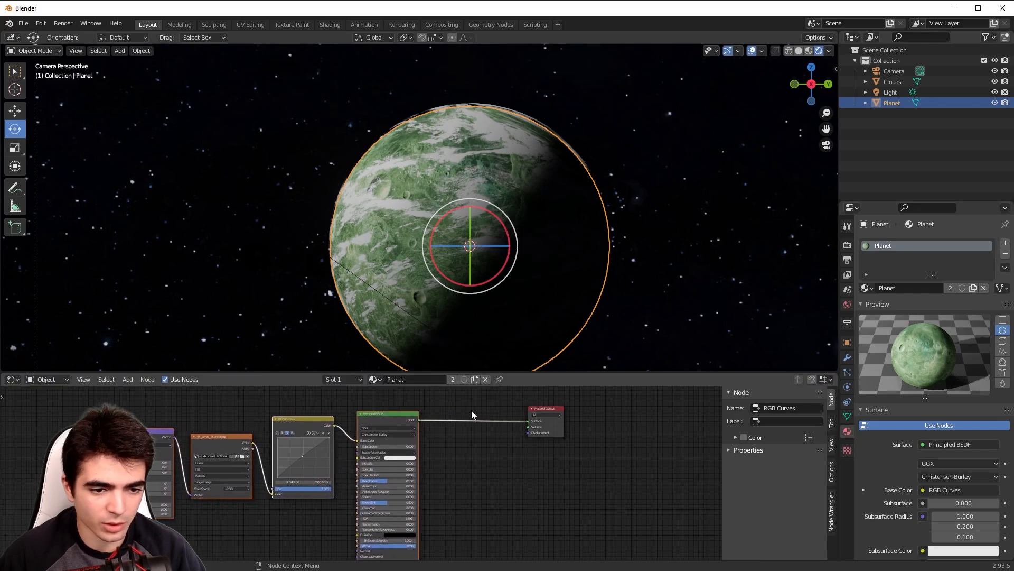
Insert a Mix Shader between the Planet material's Principled BSDF and the Material Output.
scroll(505, 444, "up", 2)
middle_click_drag(463, 436, 424, 420)
scroll(442, 422, "up", 3)
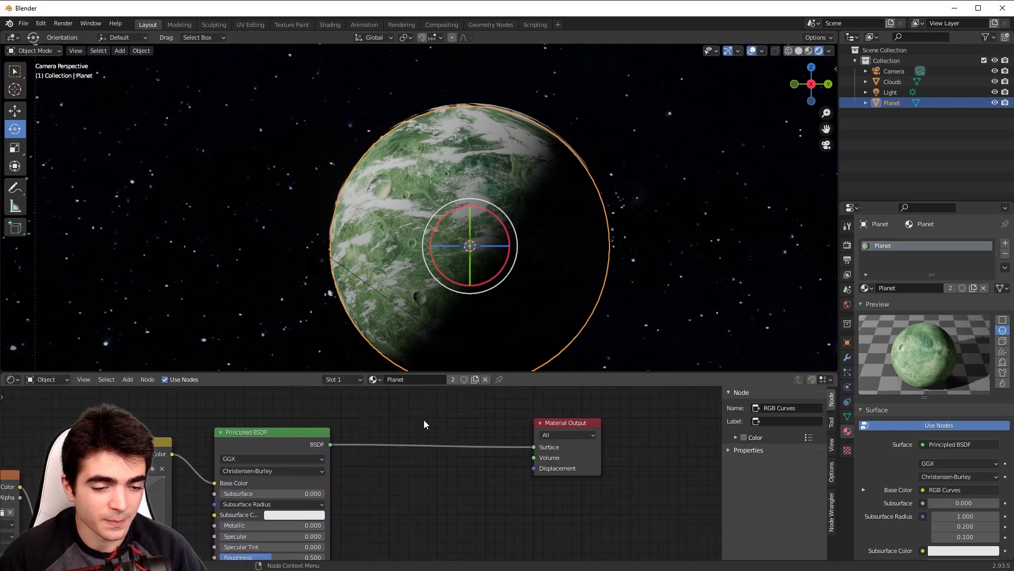
key("shift+a")
left_click(461, 420)
type("mix")
left_click(478, 450)
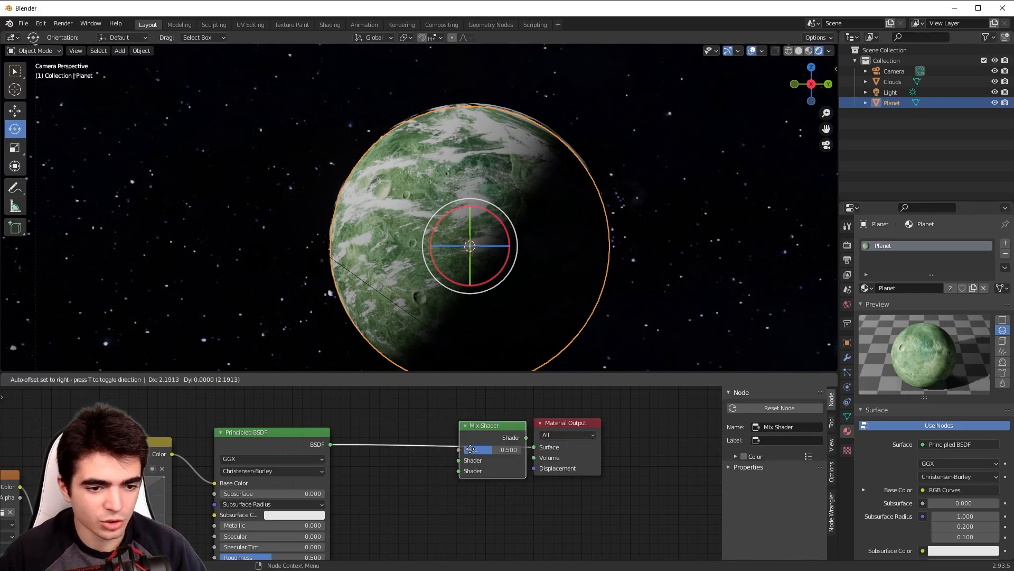
left_click(444, 455)
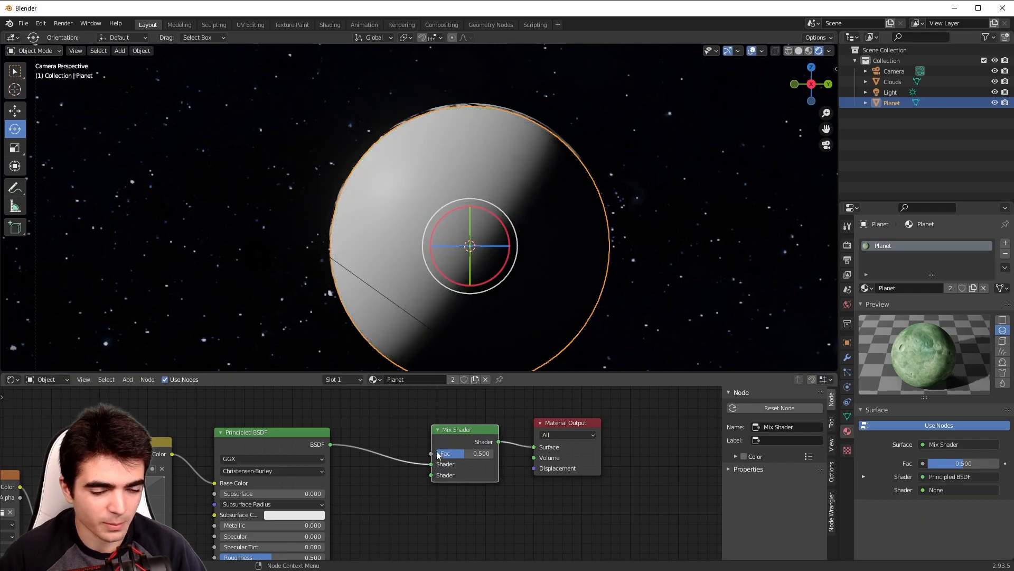
Add an Emission node to the Planet material and connect it to the Mix Shader's second shader input.
middle_click_drag(437, 511, 529, 497)
key("shift+a")
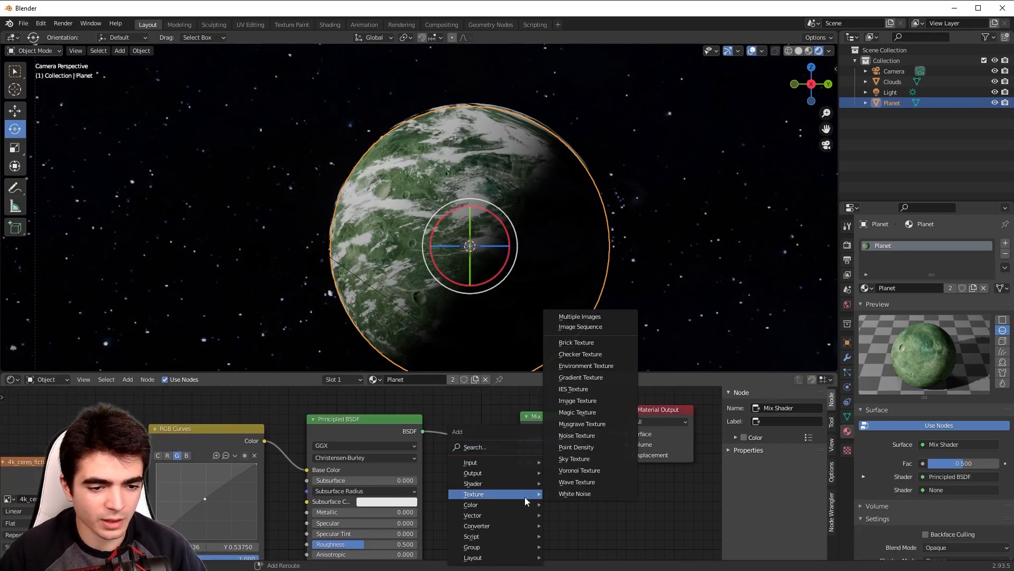
left_click(485, 449)
type("emission")
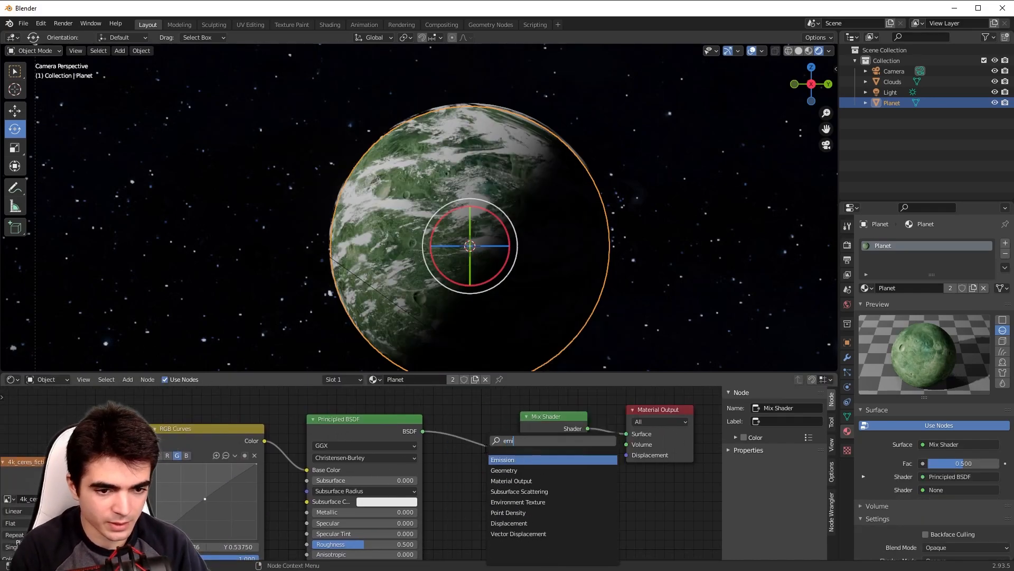
key("Return")
left_click(448, 486)
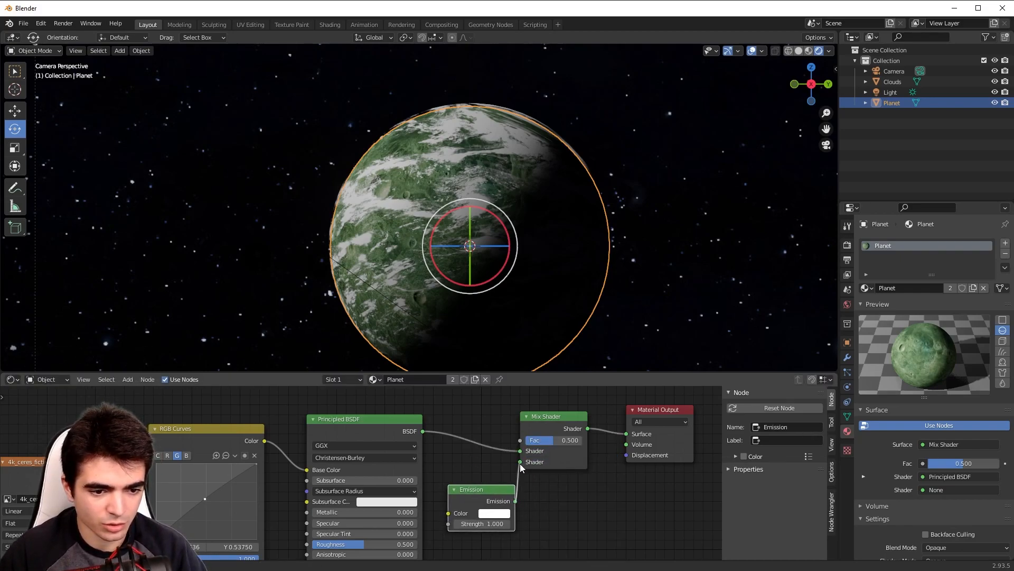
left_click_drag(520, 464, 518, 464)
Add a Fresnel node above the Principled BSDF and connect its Fac output to the Mix Shader's Fac.
middle_click_drag(478, 468, 465, 496)
key("shift+a")
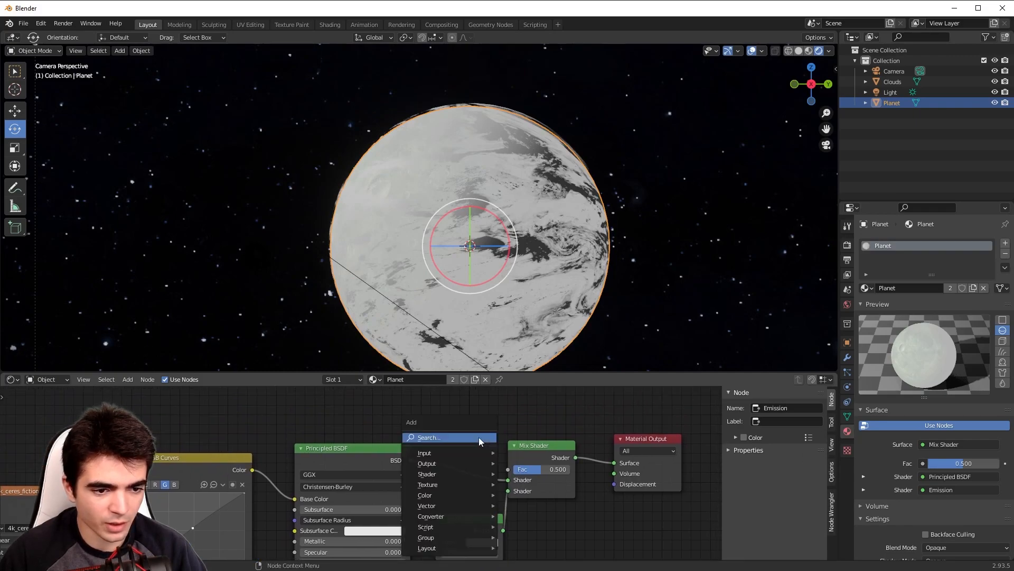
left_click(478, 436)
type("fes")
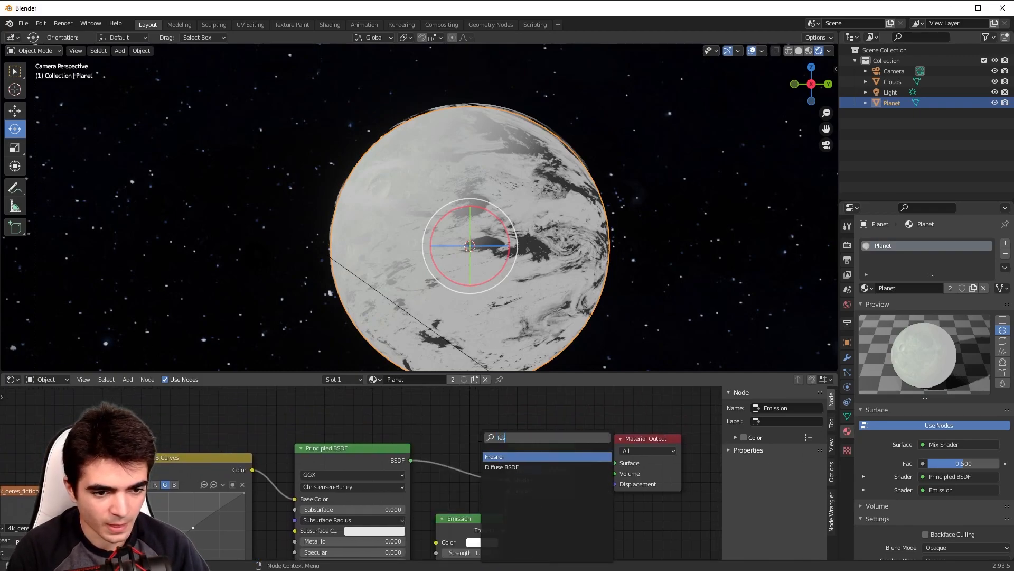
key("Return")
left_click(434, 417)
left_click_drag(431, 400, 419, 396)
left_click_drag(523, 442, 535, 441)
mouse_move(471, 407)
left_mouse_down()
mouse_move(503, 466)
mouse_move(520, 468)
left_mouse_up()
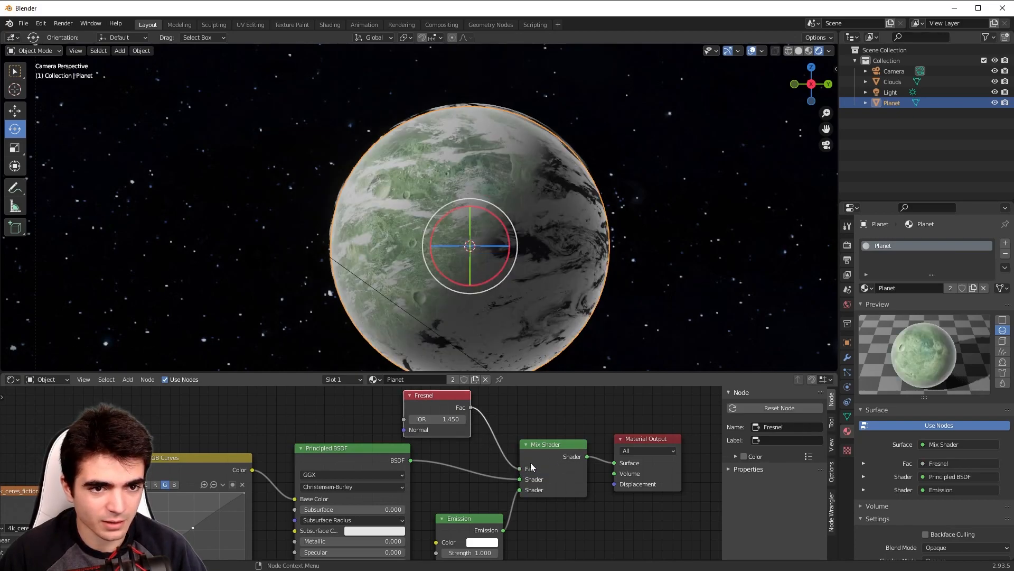
Reposition the Fresnel node and set its IOR to 1.080 for a thinner atmosphere rim.
left_click_drag(436, 404, 458, 408)
scroll(507, 437, "up", 2)
scroll(485, 453, "down", 1)
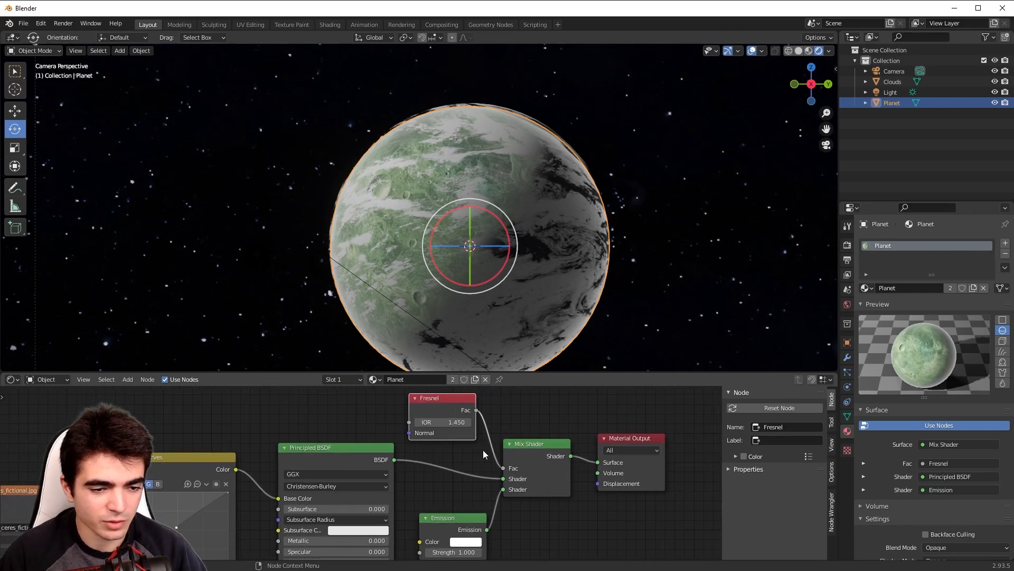
mouse_move(443, 424)
left_mouse_down()
mouse_move(418, 424)
mouse_move(431, 422)
left_mouse_up()
key("ctrl+z")
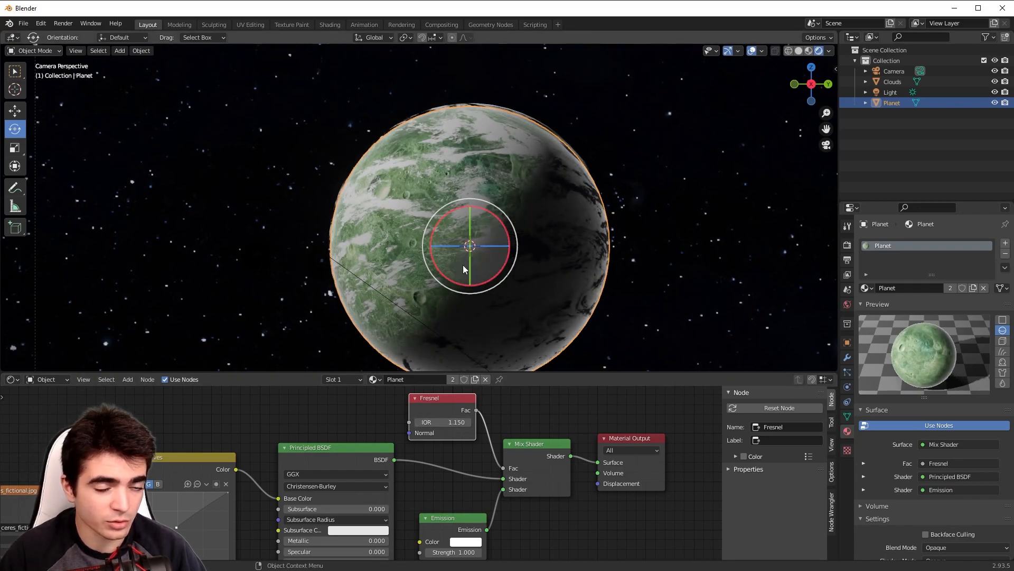
scroll(529, 248, "down", 2)
middle_click_drag(506, 283, 528, 264, "shift")
scroll(521, 280, "up", 3)
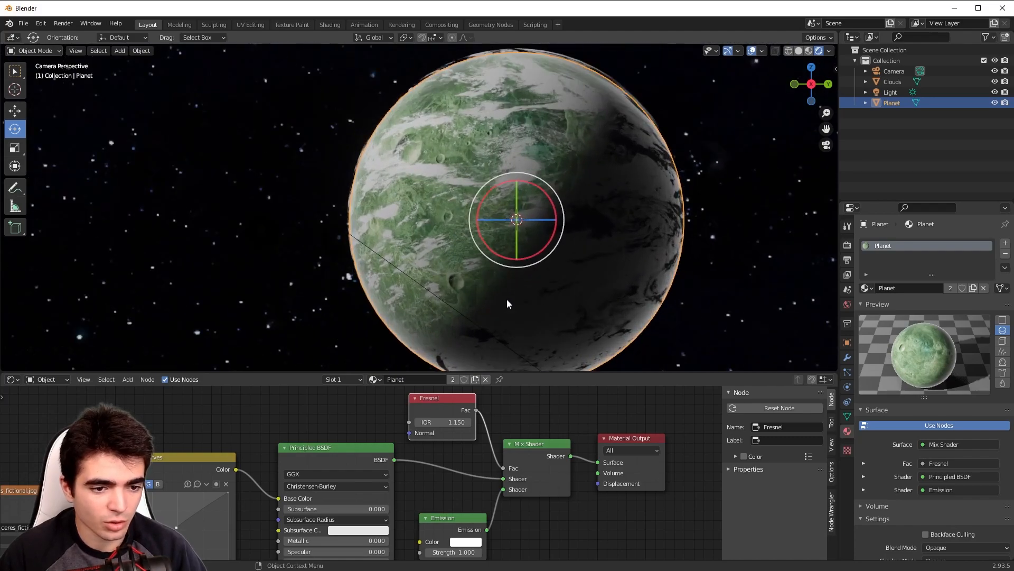
mouse_move(442, 422)
left_mouse_down()
mouse_move(484, 423)
mouse_move(421, 422)
left_mouse_up()
scroll(584, 242, "down", 2)
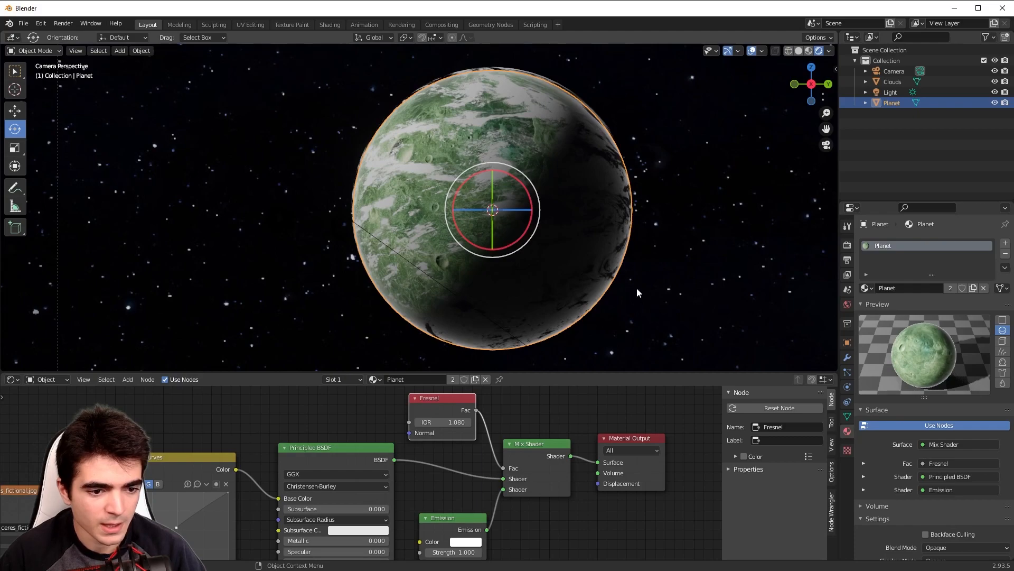
Move the Emission node closer to the Mix Shader and set its color to light blue, hex C2DBFF.
mouse_move(448, 520)
left_mouse_down()
mouse_move(469, 517)
mouse_move(443, 505)
left_mouse_up()
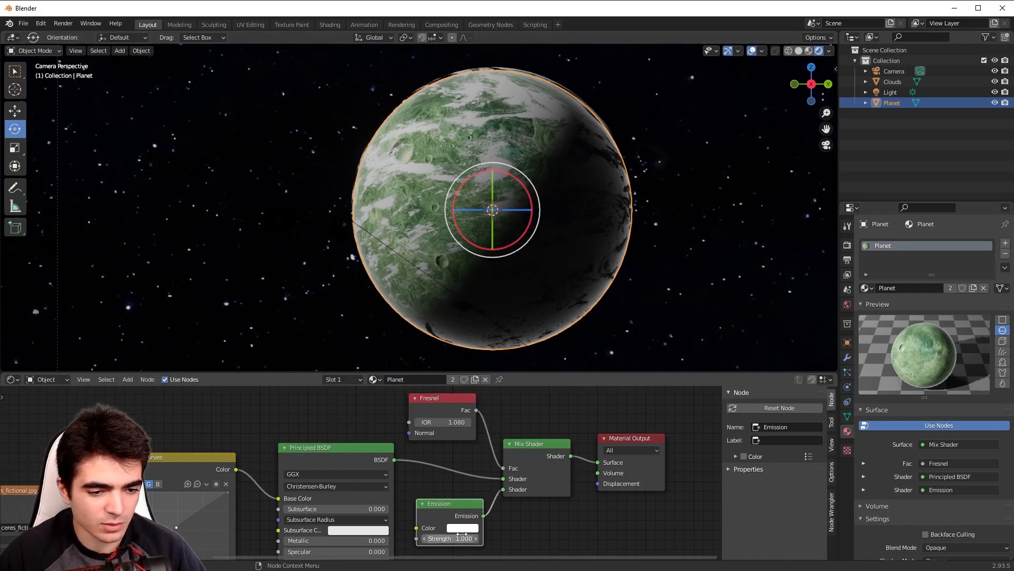
left_click(463, 528)
left_click_drag(487, 424, 473, 417)
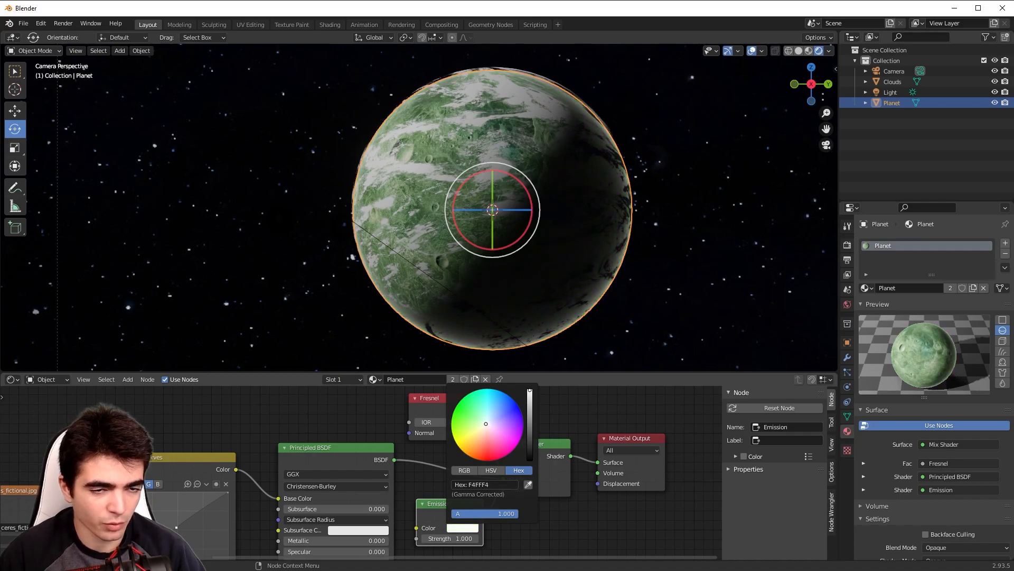
left_click_drag(489, 424, 493, 423)
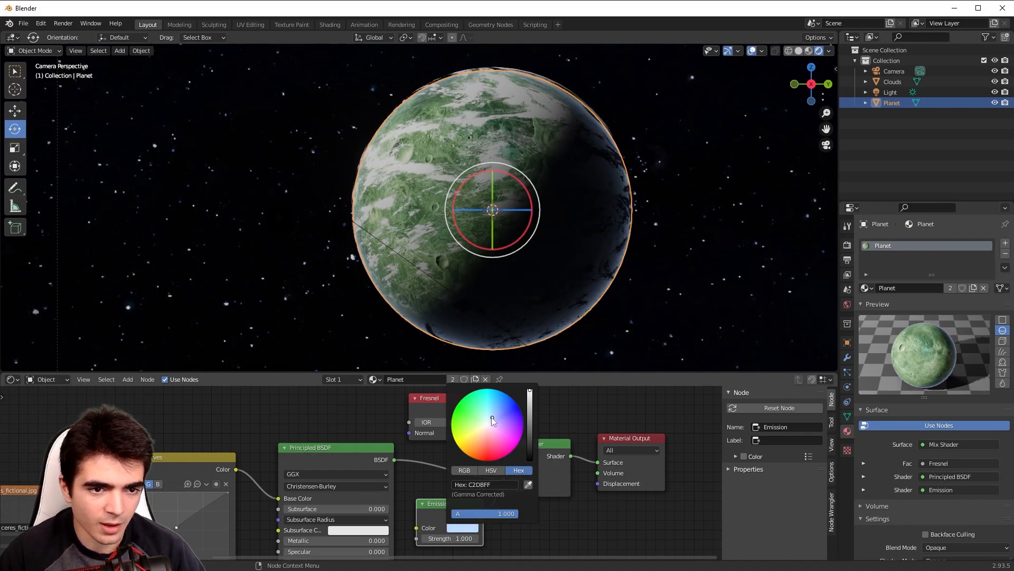
mouse_move(442, 538)
left_mouse_down()
mouse_move(501, 538)
mouse_move(447, 538)
left_mouse_up()
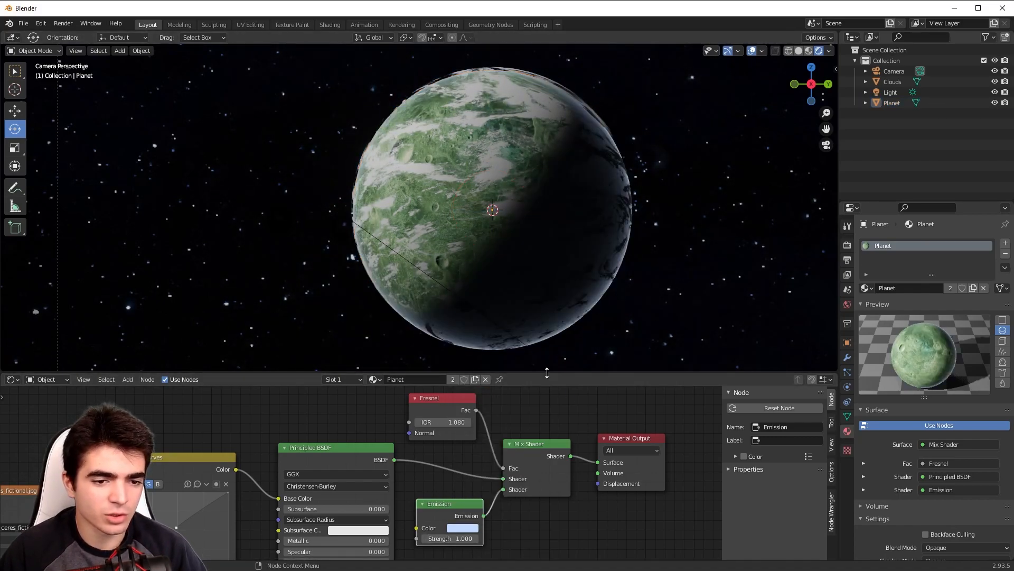
Enlarge the 3D viewport, select the Clouds sphere and inspect its gap along the planet's edge.
left_click_drag(546, 372, 554, 521)
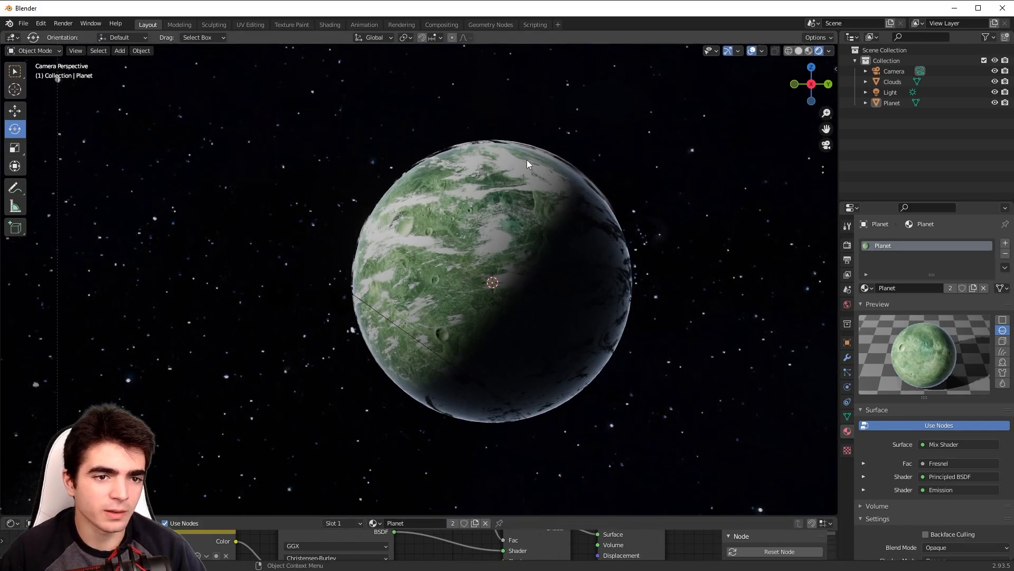
left_click(525, 160)
scroll(462, 334, "up", 6)
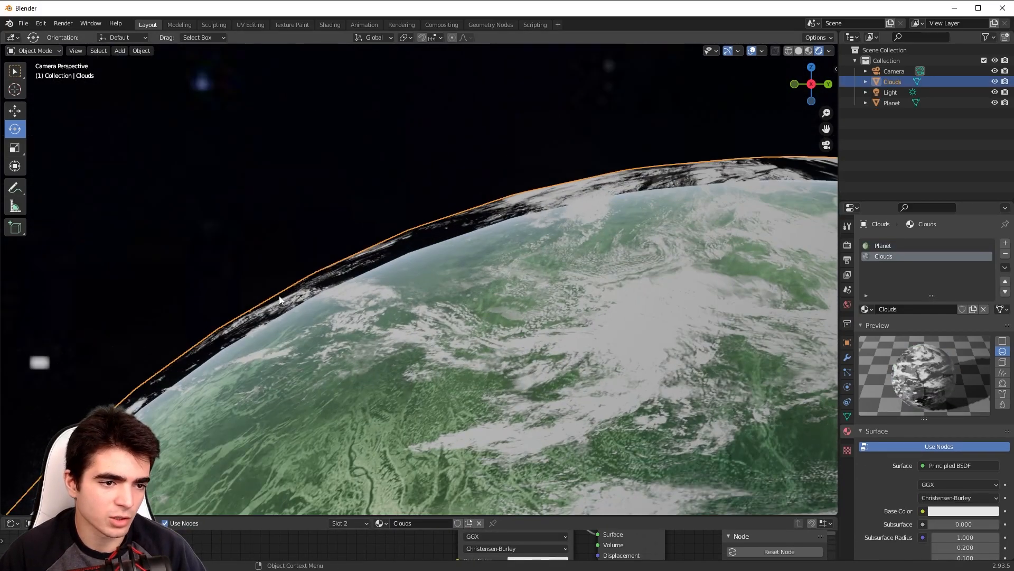
scroll(369, 289, "down", 6)
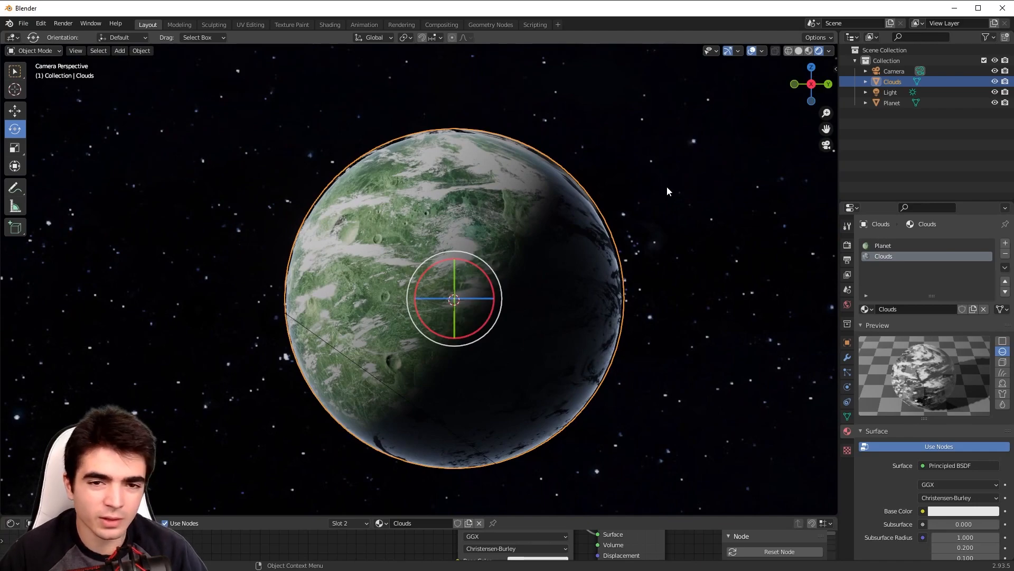
Move the Clouds sphere aside, away from the planet.
left_click(690, 170)
left_click(892, 84)
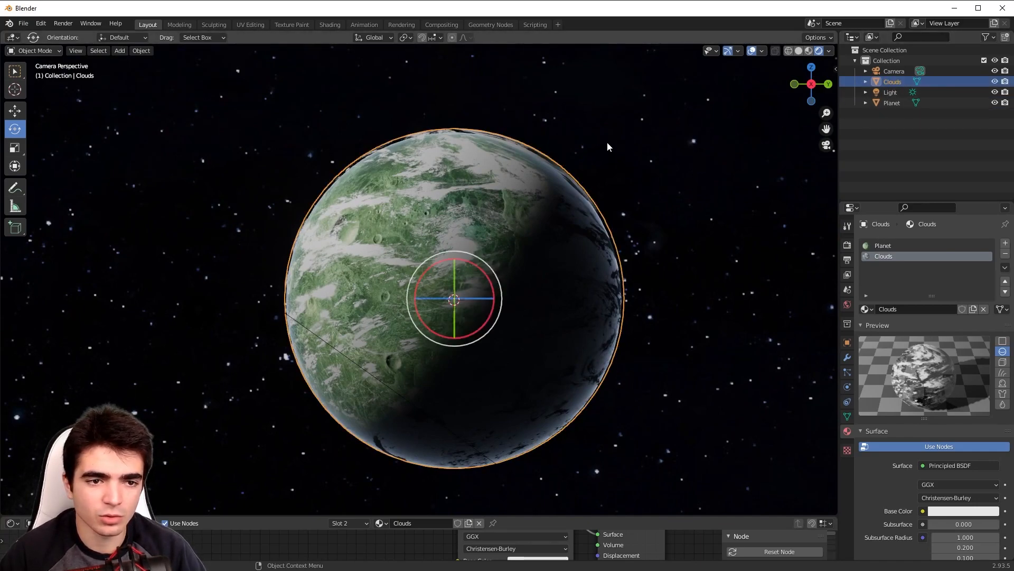
key("g")
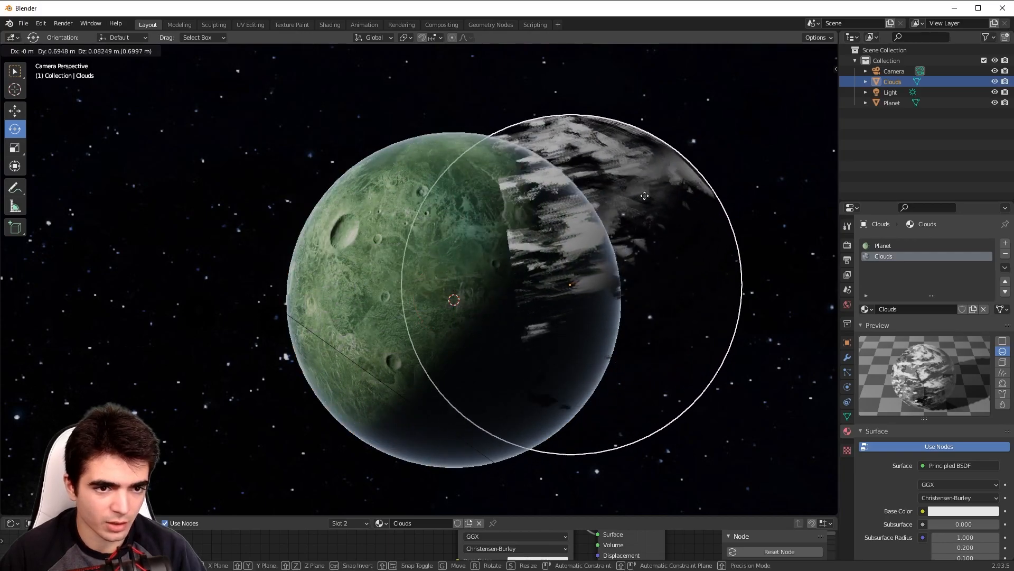
left_click(747, 163)
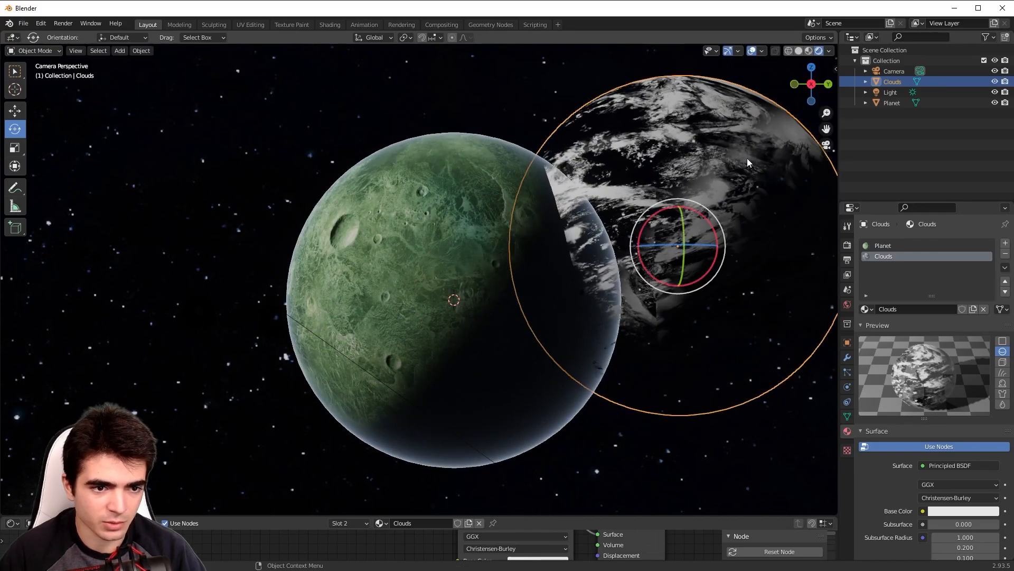
Snap the 3D cursor to the Planet's center and snap the Clouds sphere to the cursor.
left_click(433, 274)
key("shift+s")
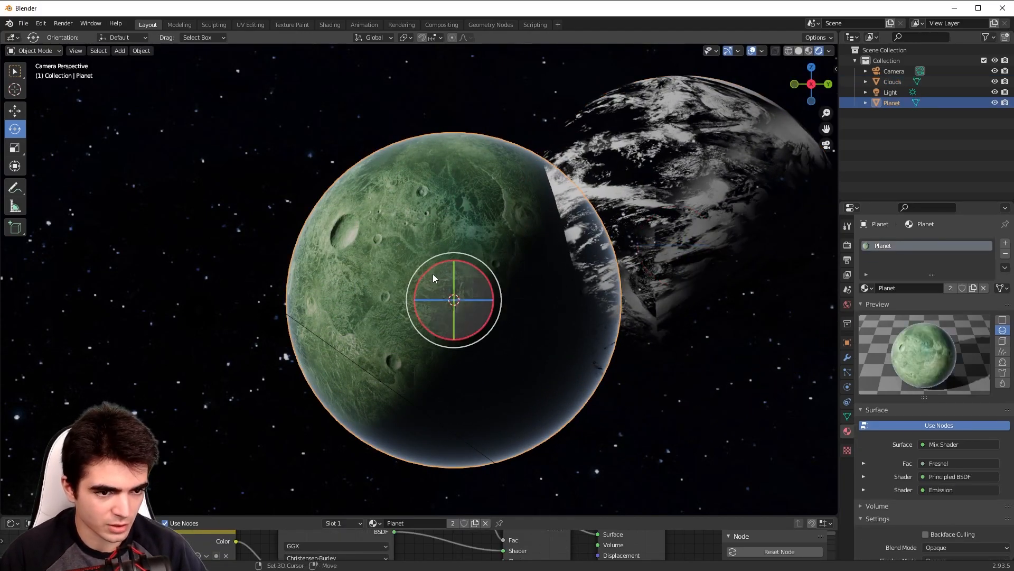
left_click(425, 336)
left_click(691, 144)
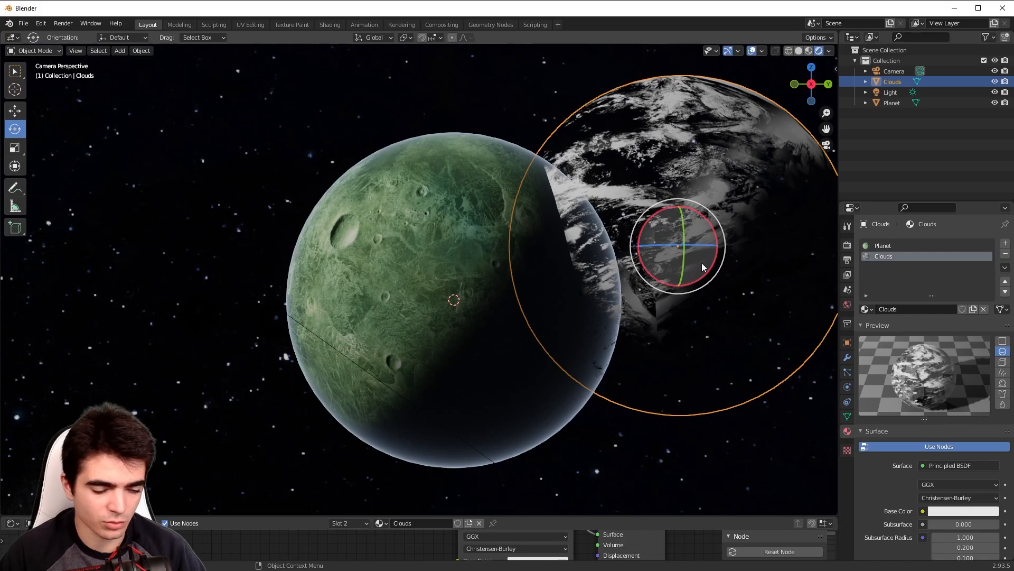
key("shift+s")
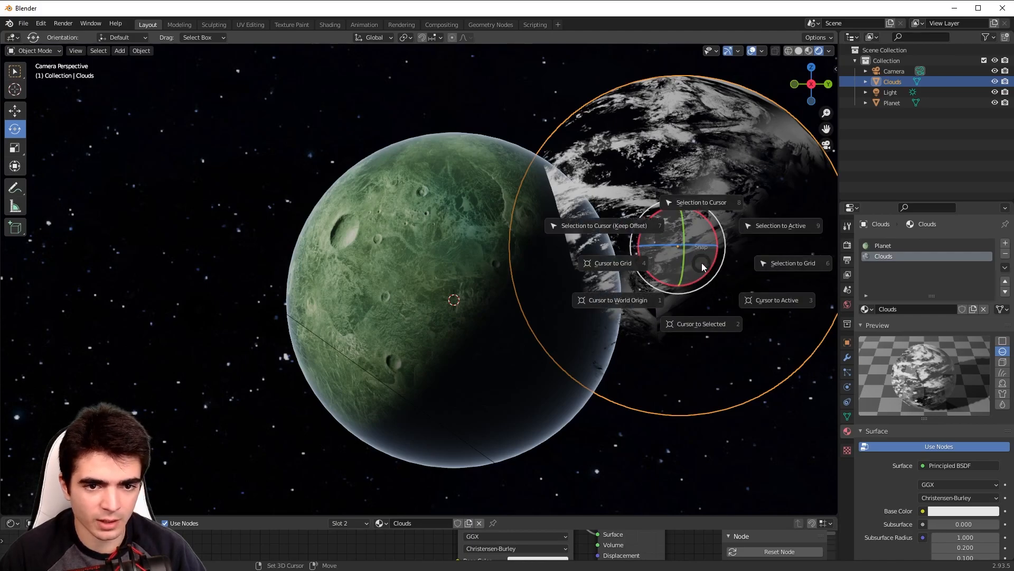
left_click(701, 205)
Scale the Clouds sphere down to about 0.9885 so it fits tightly around the planet's surface.
scroll(573, 175, "up", 3)
middle_click_drag(523, 127, 465, 325, "shift")
scroll(539, 372, "up", 4)
scroll(441, 336, "down", 5)
scroll(441, 336, "down", 3)
scroll(476, 375, "up", 5)
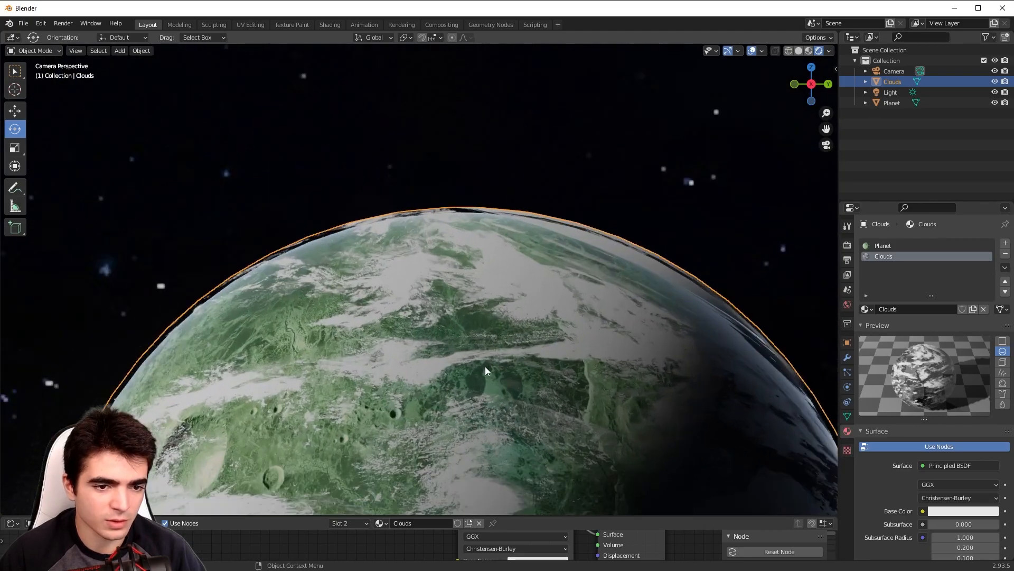
key("s")
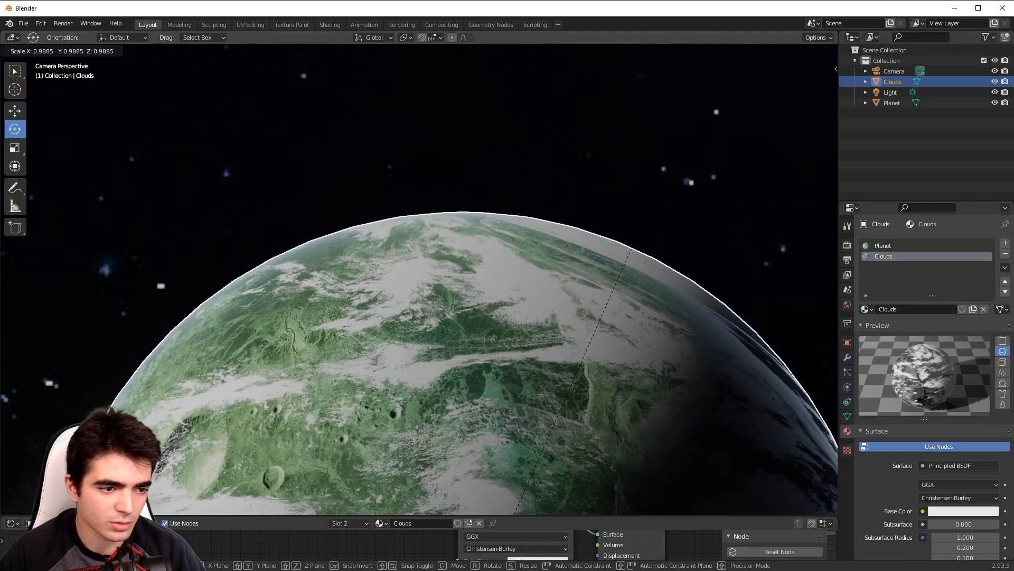
left_click(631, 250)
Deselect the Clouds sphere and examine the cloud layer and atmosphere rim around the whole planet.
scroll(563, 292, "down", 3)
middle_click_drag(472, 408, 500, 242, "shift")
middle_click_drag(470, 359, 400, 240, "shift")
left_click(690, 309)
scroll(507, 338, "down", 4)
scroll(505, 335, "up", 2)
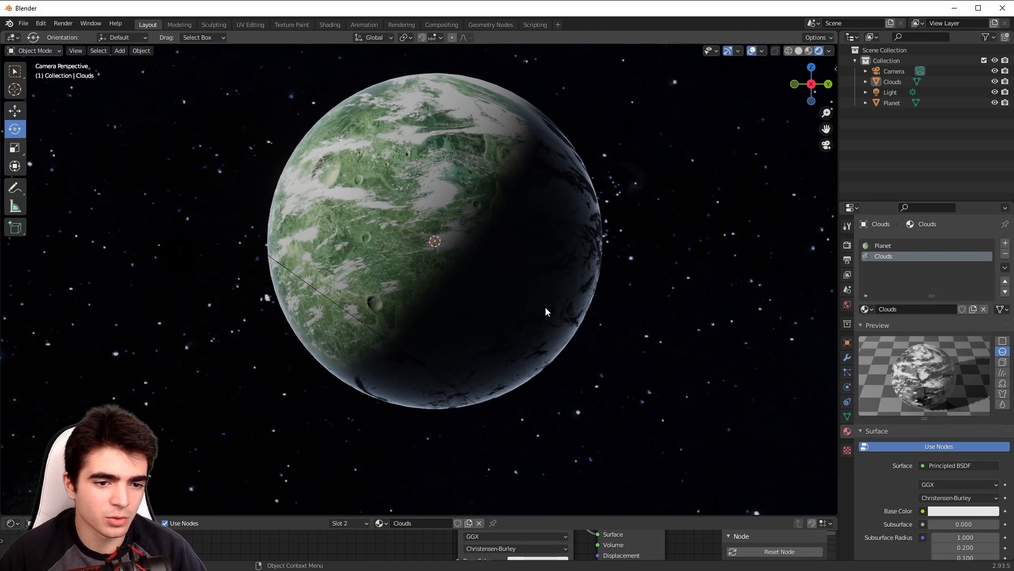
scroll(555, 294, "up", 2)
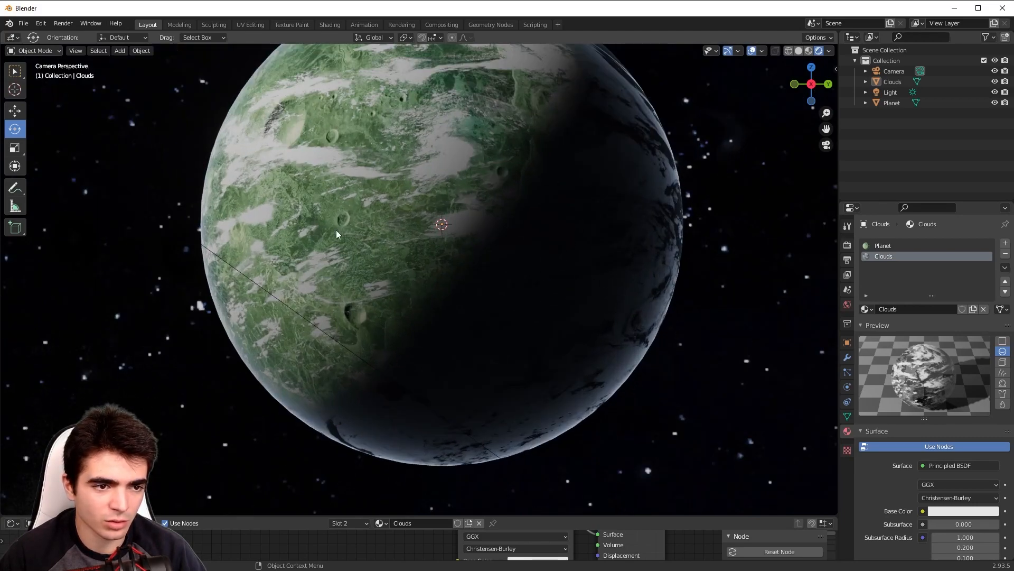
scroll(613, 241, "down", 5)
scroll(455, 227, "down", 1)
middle_click_drag(454, 225, 488, 256, "shift")
scroll(523, 261, "up", 2)
Switch the viewport to solid shading, duplicate the sun light and place the copy on the opposite side of the planet.
left_click(799, 50)
scroll(524, 208, "down", 4)
left_click(208, 158)
left_click(224, 147)
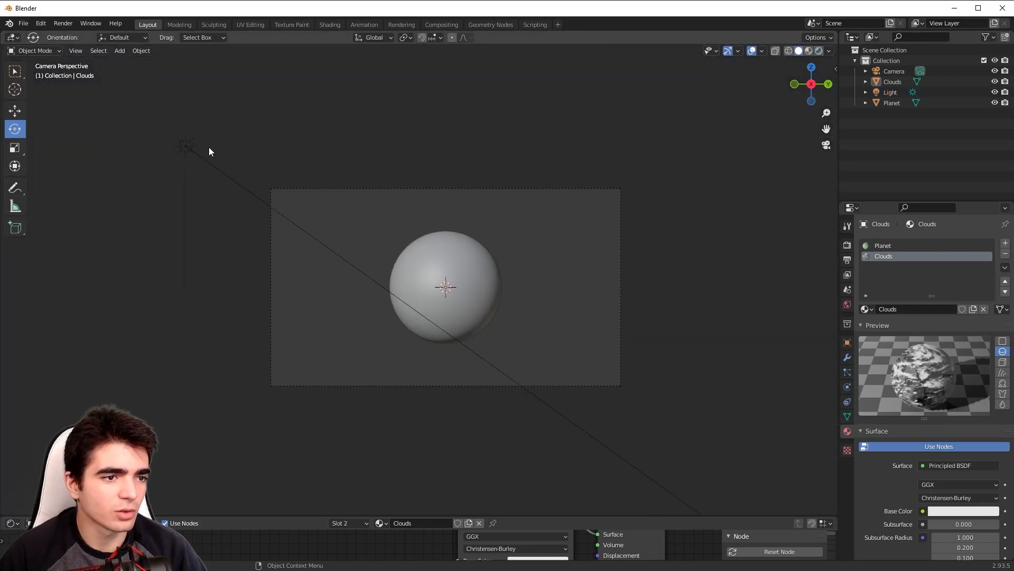
left_click(185, 146)
scroll(259, 192, "down", 2)
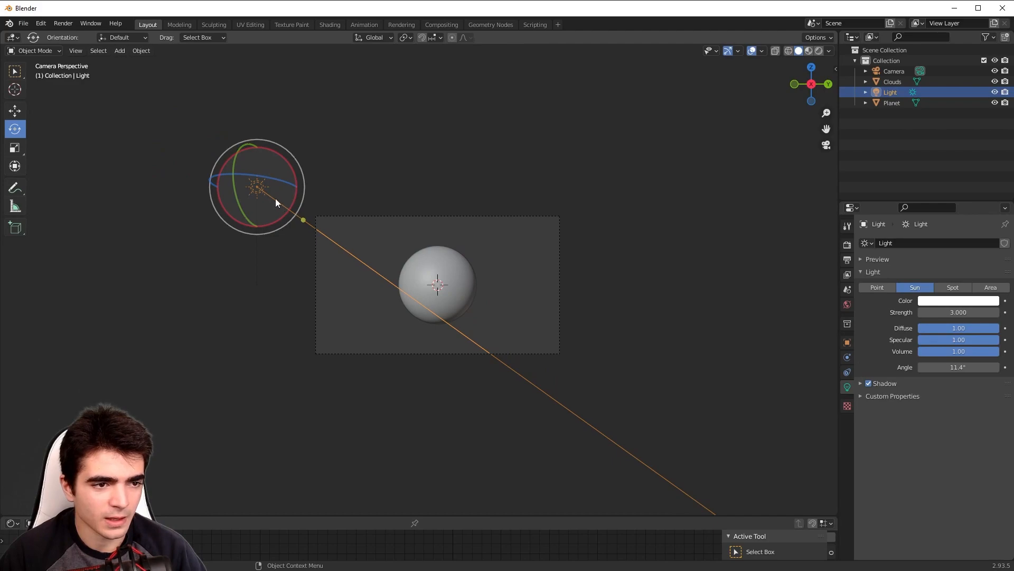
key("shift+d")
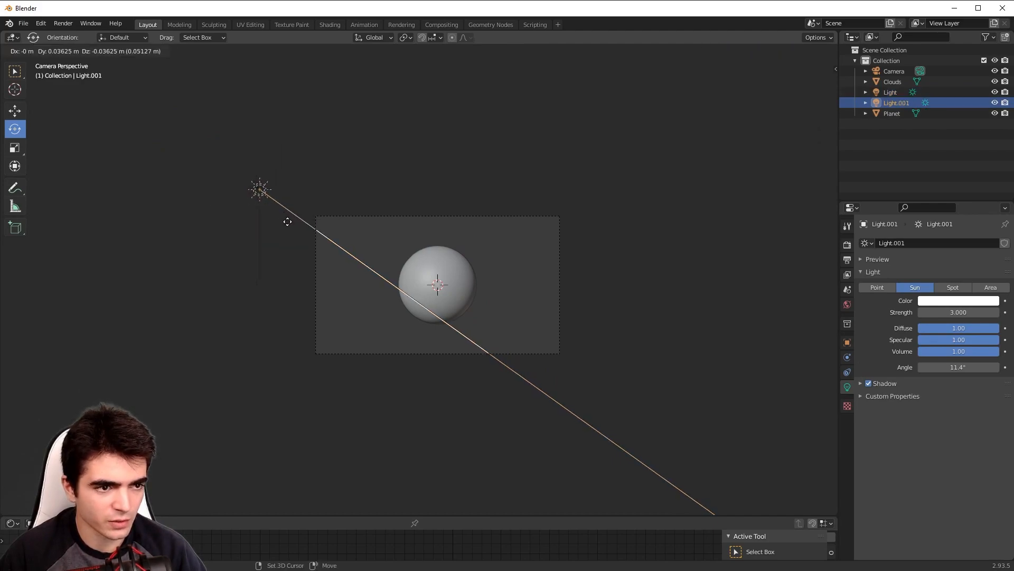
left_click(600, 416)
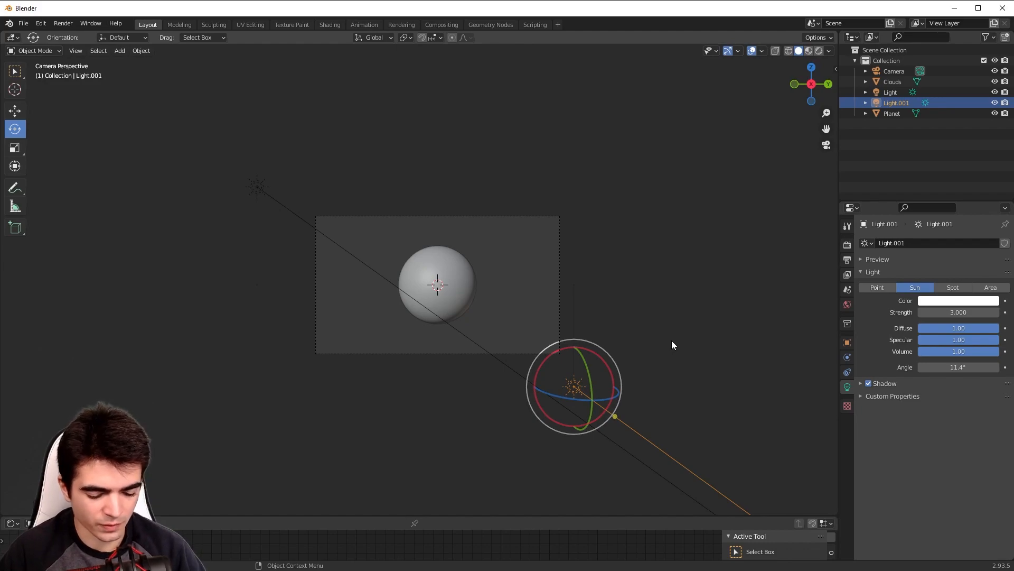
Rotate the duplicated sun by 180° and then around Z to aim it at the planet, and return to the camera view.
type("r180")
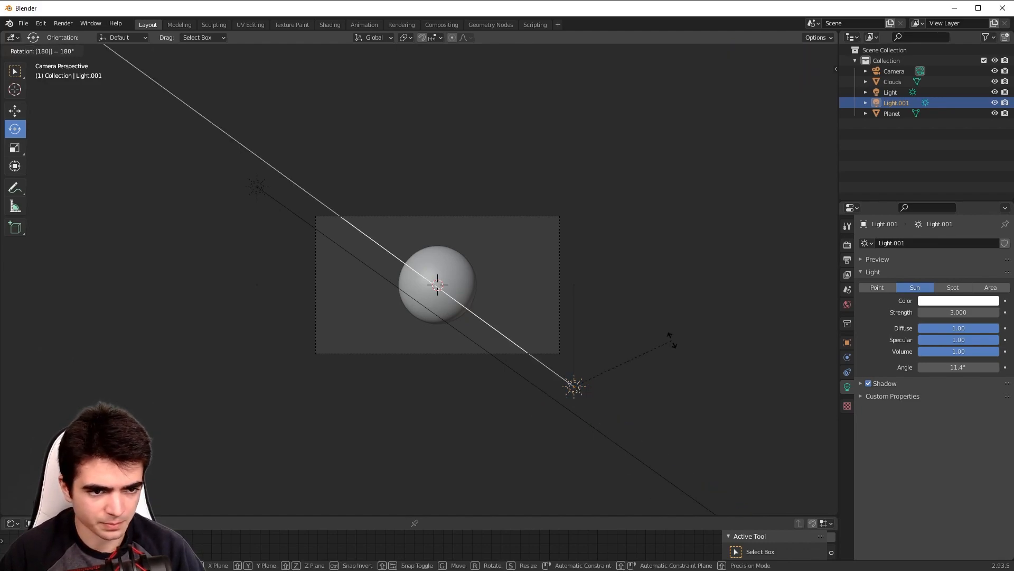
key("Return")
middle_click_drag(372, 355, 398, 377)
scroll(319, 367, "down", 6)
key("r")
key("z")
left_click(288, 390)
key("KP_0")
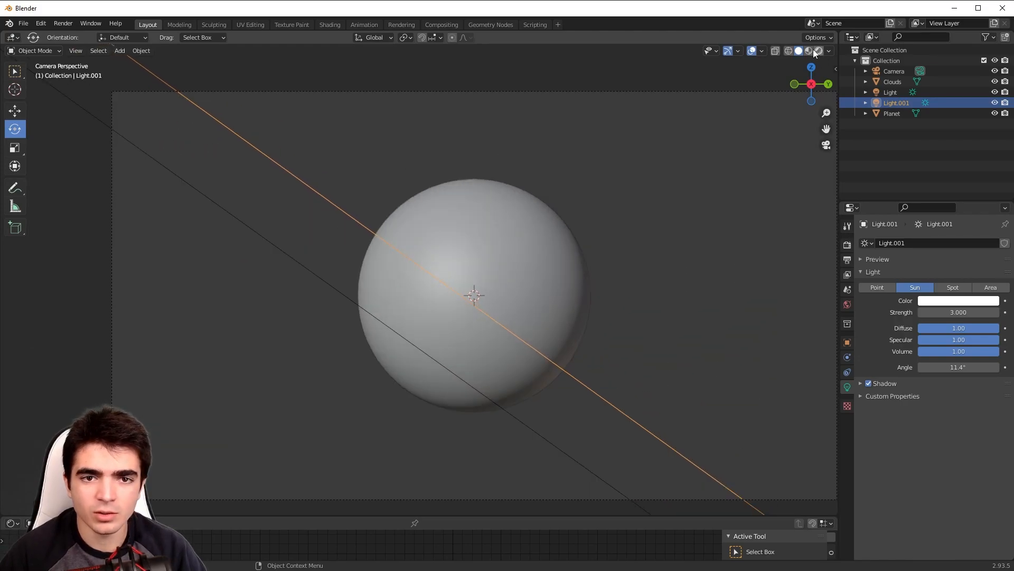
Switch the viewport back to rendered shading and check how the second sun lights the planet.
left_click(822, 52)
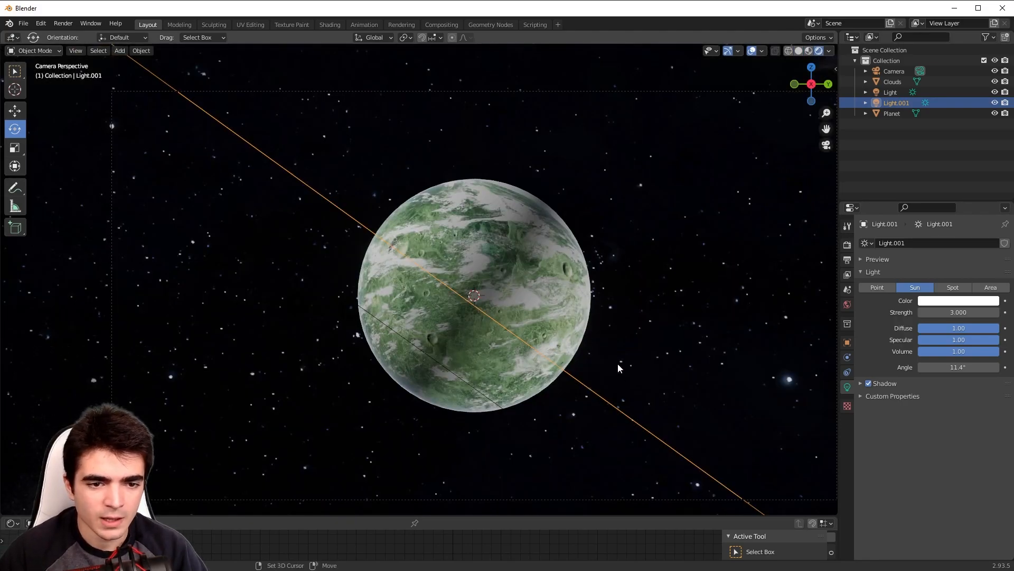
middle_click_drag(620, 365, 528, 271, "shift")
scroll(528, 270, "down", 3)
scroll(539, 365, "up", 3)
middle_click_drag(531, 313, 598, 382, "shift")
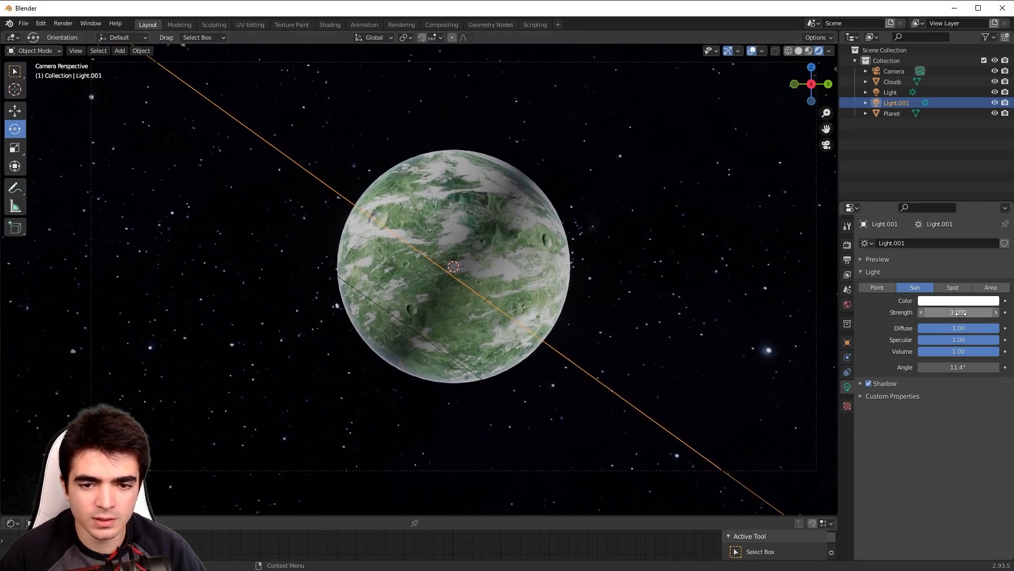
Lower the second sun's strength to 0.095 so it only faintly lights the planet's dark side.
left_click_drag(959, 313, 867, 313)
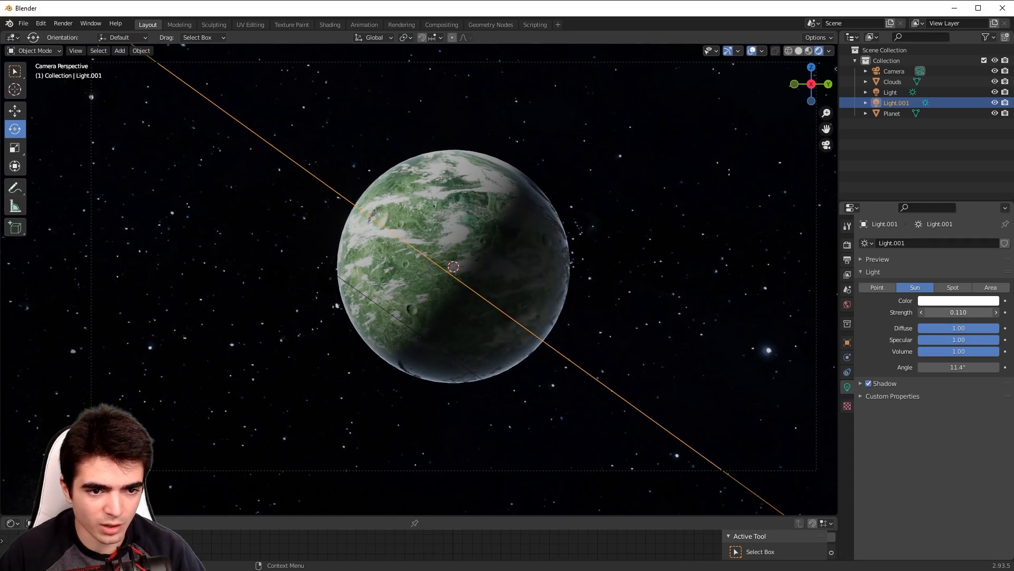
scroll(597, 309, "up", 4)
scroll(597, 312, "down", 1)
mouse_move(958, 312)
left_mouse_down()
mouse_move(967, 312)
mouse_move(957, 312)
left_mouse_up()
Rotate the second sun slightly to adjust its aim at the planet and return to the camera view.
scroll(670, 306, "down", 3)
middle_click_drag(670, 306, 482, 348)
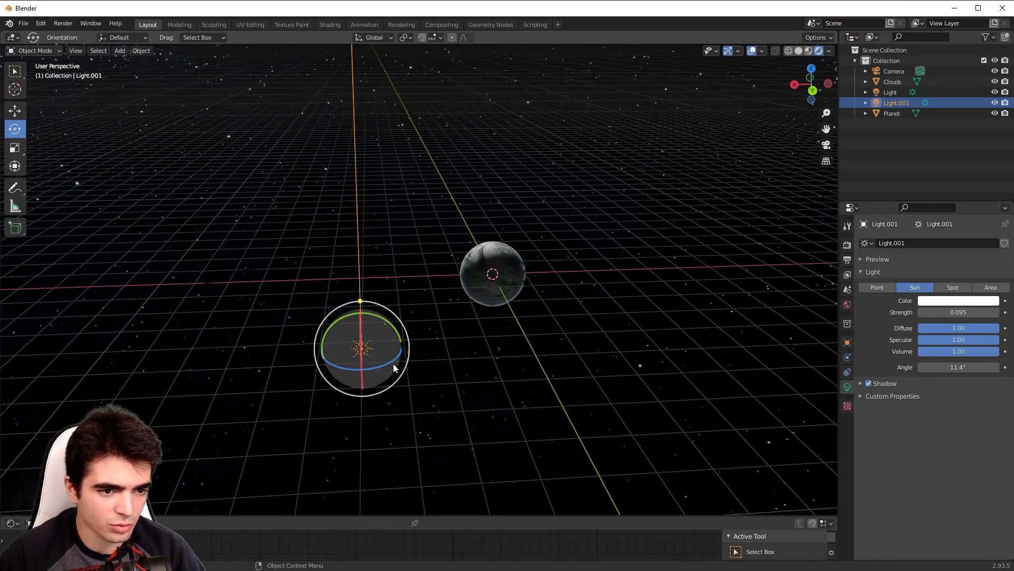
left_click_drag(397, 363, 429, 334)
key("KP_0")
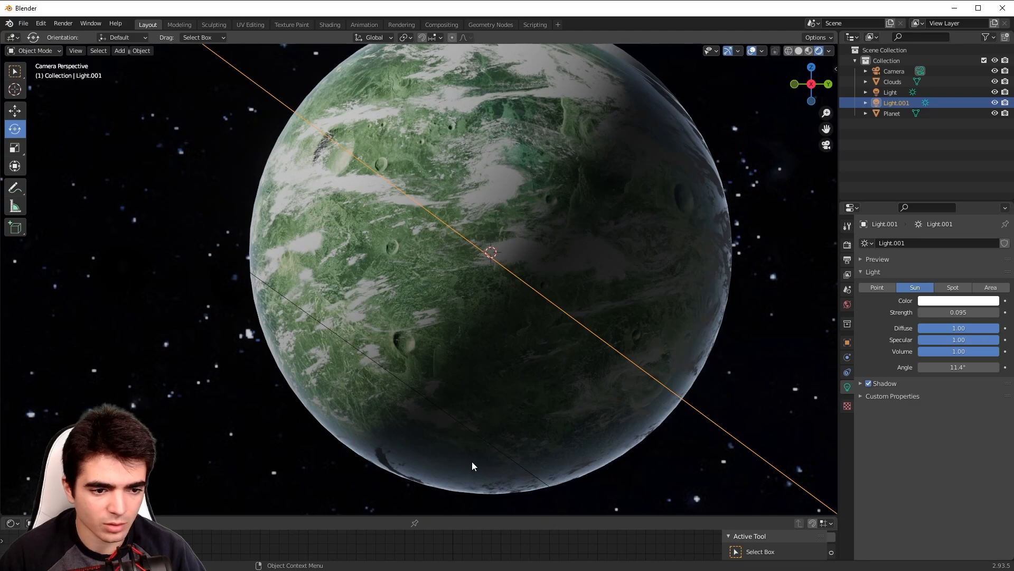
Deselect the second sun and examine the planet's lit and dark sides within the camera frame.
scroll(689, 328, "down", 5)
left_click(699, 286)
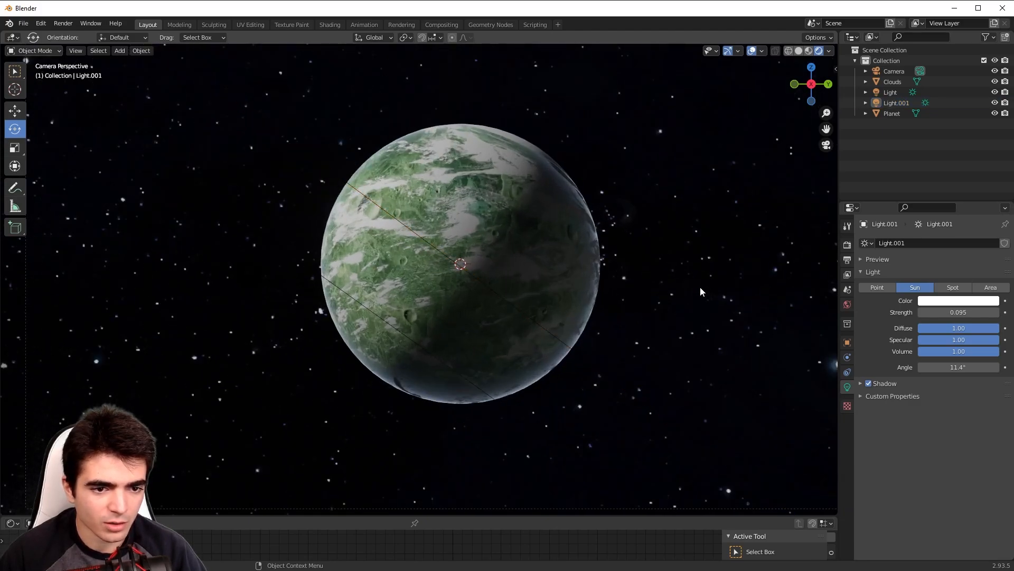
scroll(676, 337, "down", 4)
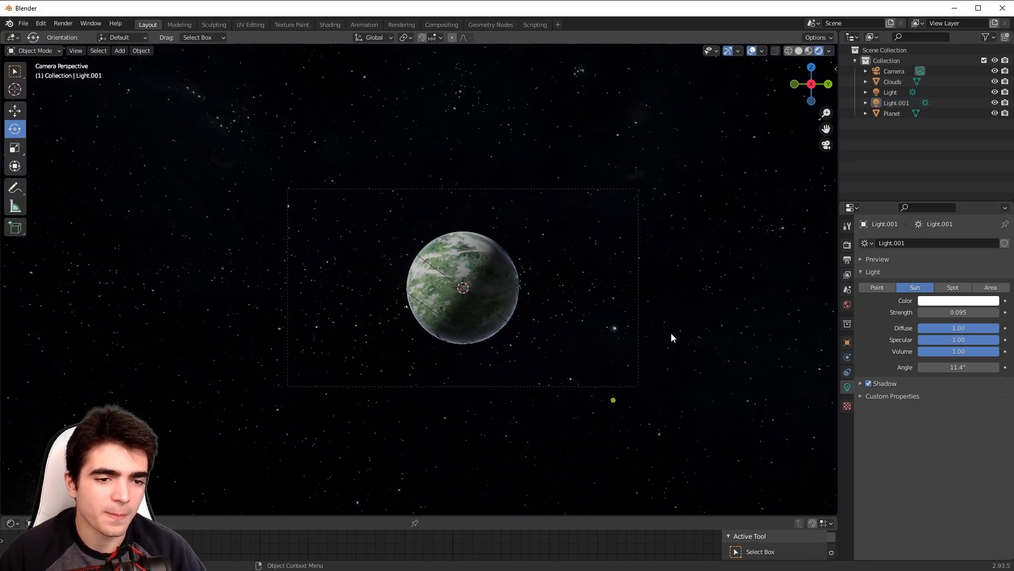
scroll(660, 327, "up", 3)
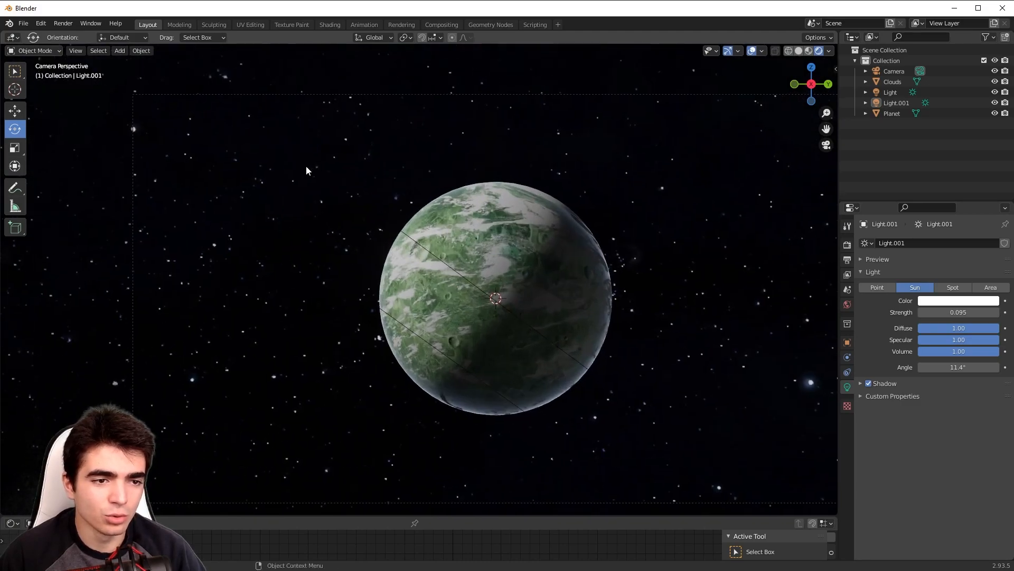
scroll(761, 354, "down", 2)
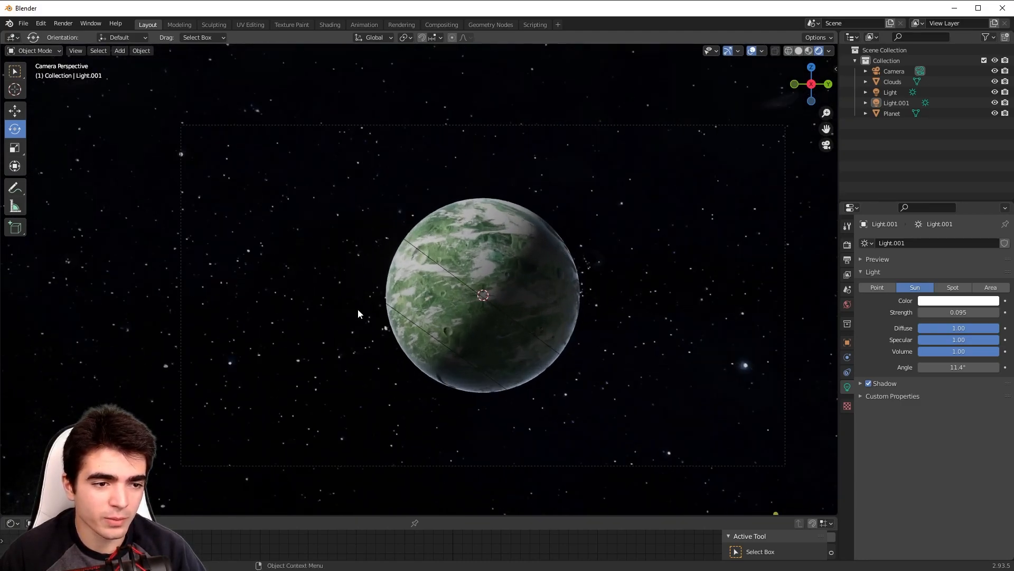
scroll(369, 306, "up", 2)
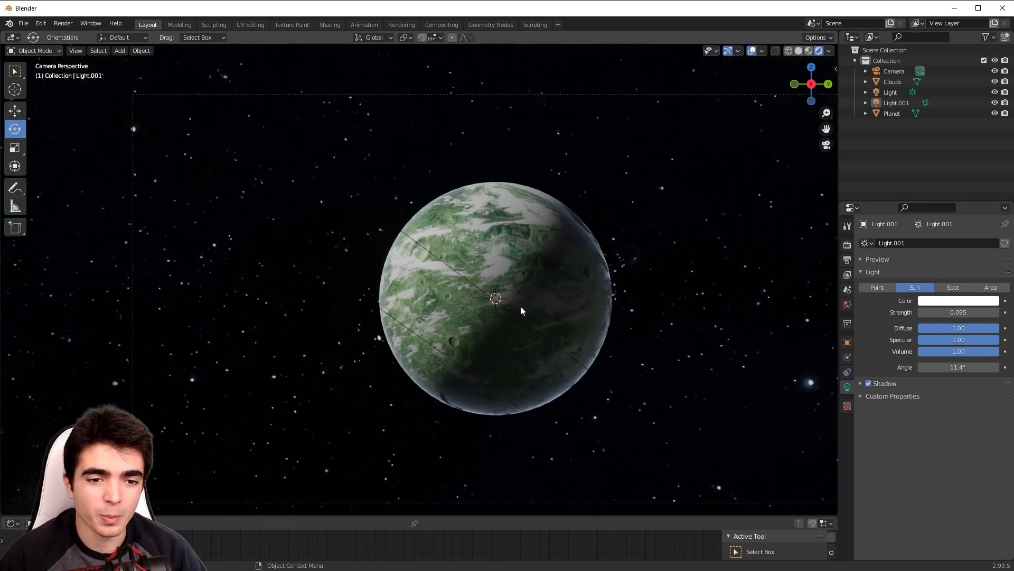
Enlarge the shader node editor and switch it from object to World nodes.
left_click_drag(145, 517, 143, 400)
left_click(48, 409)
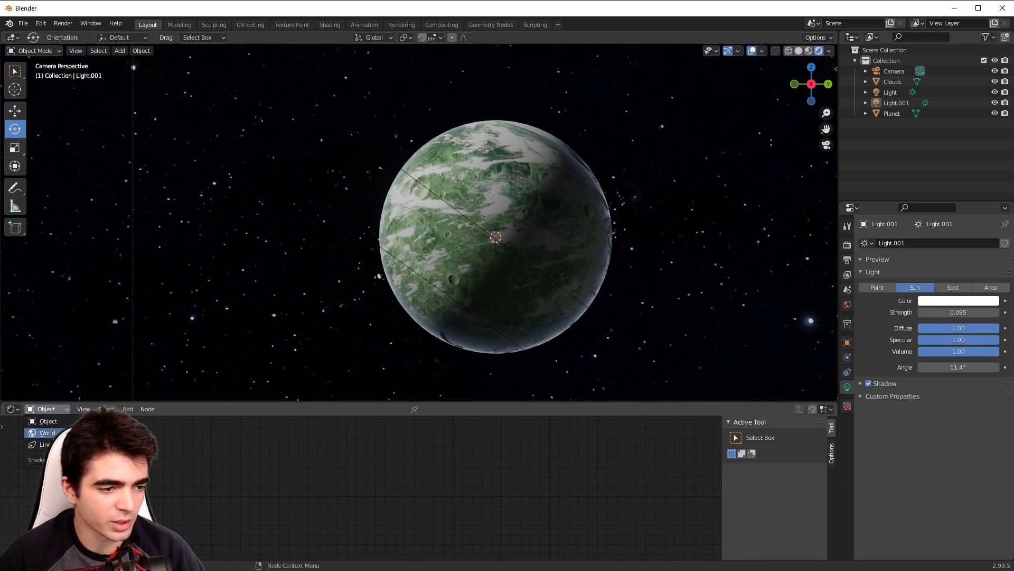
left_click(48, 433)
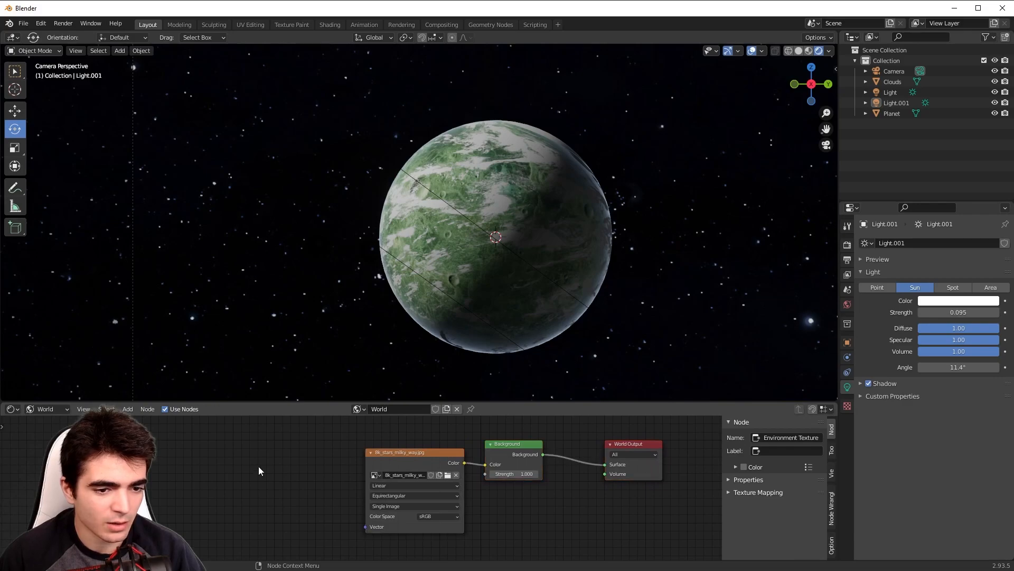
left_click_drag(411, 453, 404, 454)
middle_click_drag(316, 473, 311, 484)
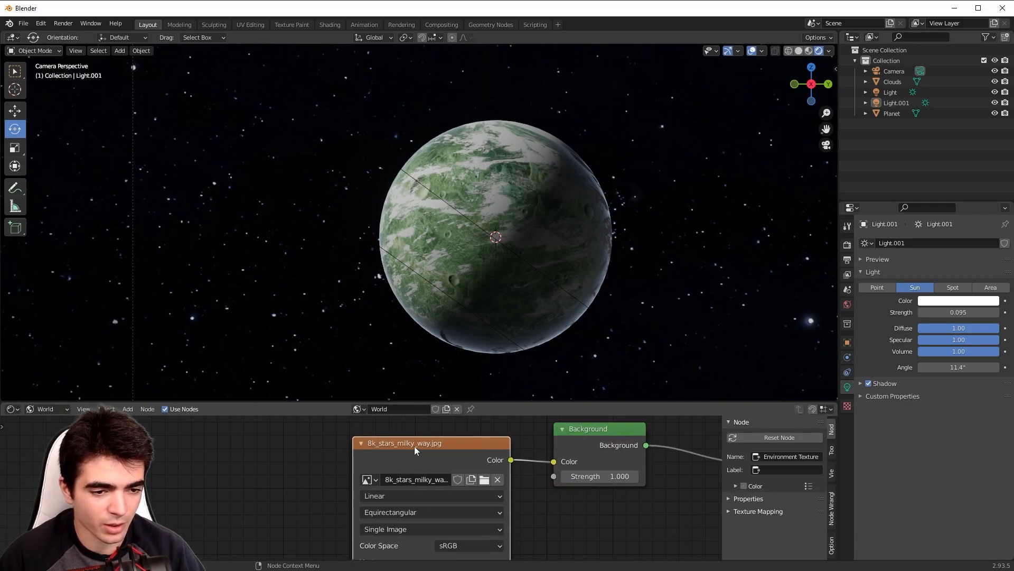
Add Texture Coordinate and Mapping nodes to the 8k_stars_milky_way.jpg environment texture with Node Wrangler.
scroll(315, 482, "down", 4)
middle_click_drag(224, 481, 324, 464)
left_click(369, 466)
mouse_move(506, 436)
left_mouse_down()
mouse_move(467, 438)
mouse_move(486, 438)
left_mouse_up()
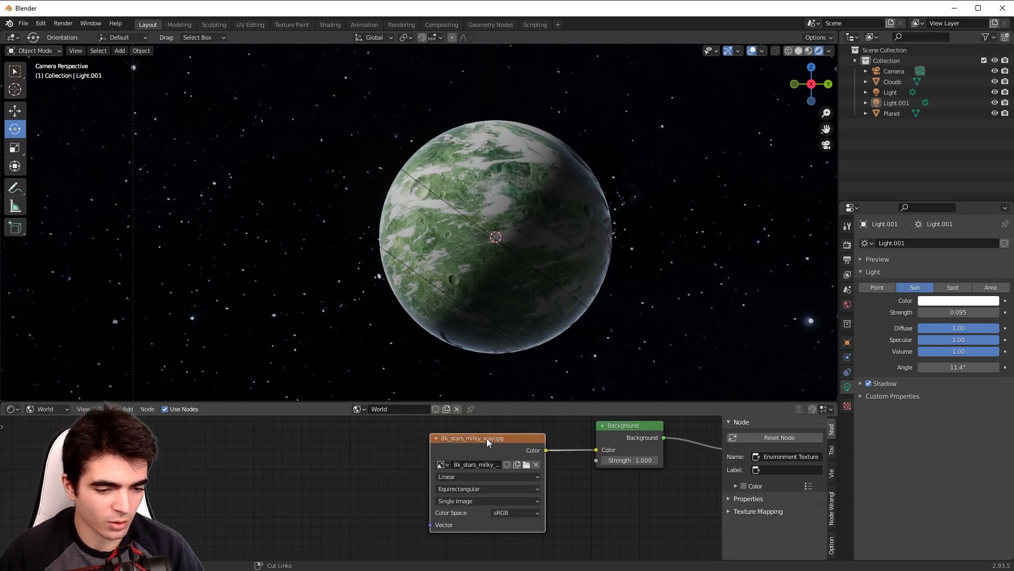
key("ctrl+t")
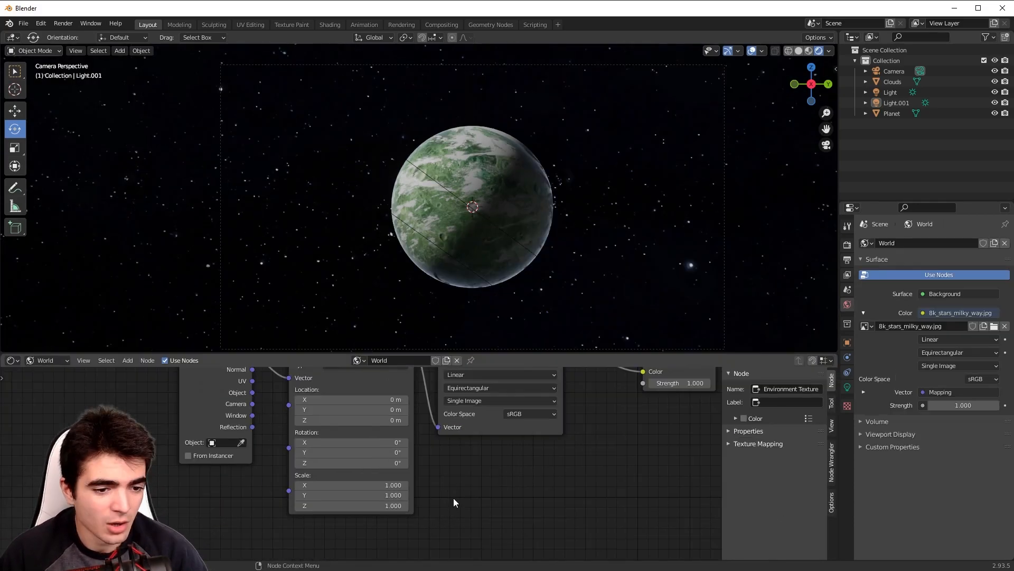
Adjust the star background's mapping to an X scale of 0.66 and a Z rotation of 170°.
scroll(453, 498, "up", 2)
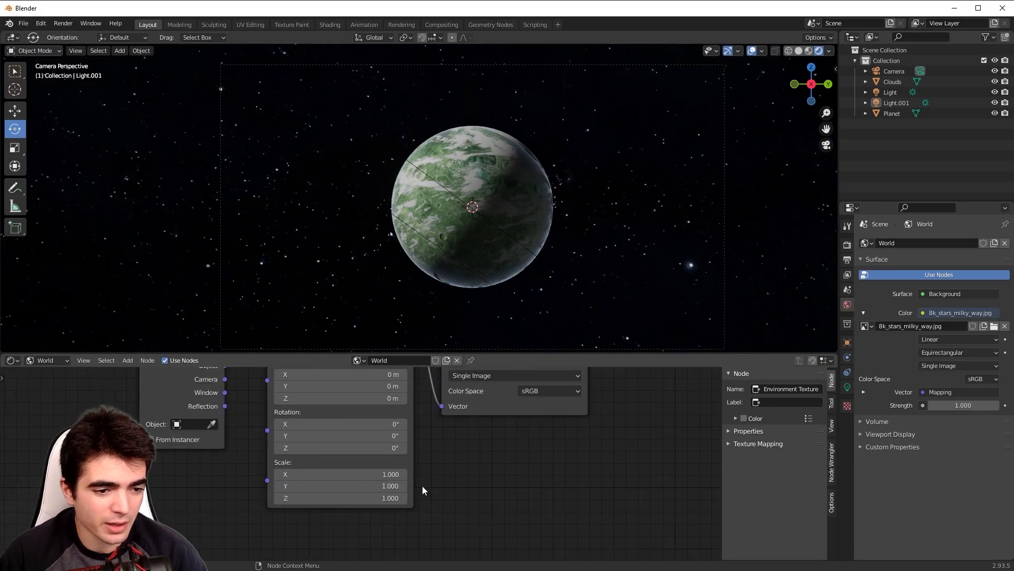
mouse_move(341, 474)
left_mouse_down()
mouse_move(507, 474)
mouse_move(327, 474)
left_mouse_up()
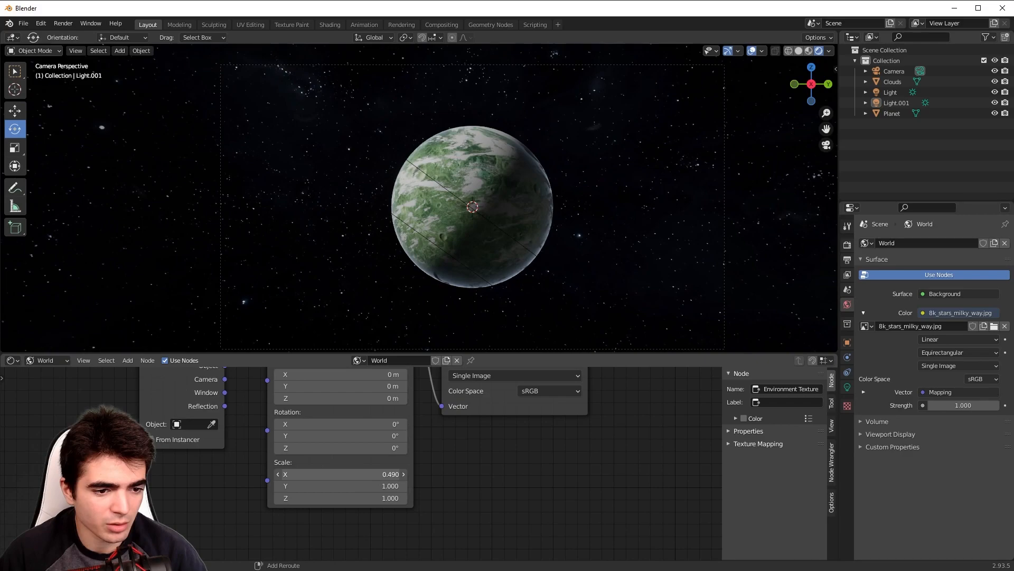
middle_click_drag(437, 476, 416, 513)
left_click_drag(332, 484, 370, 484)
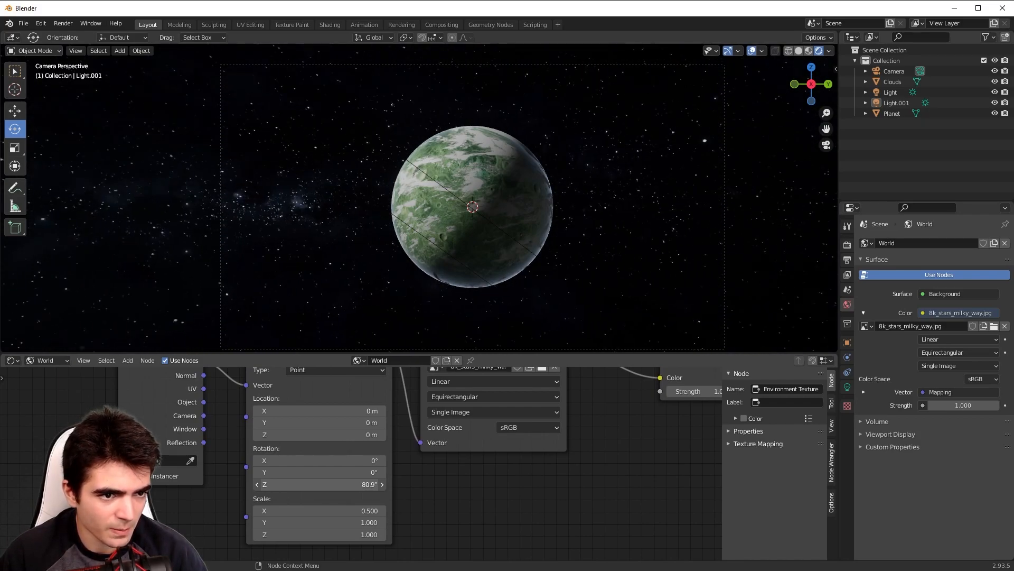
left_click_drag(370, 484, 407, 483)
scroll(399, 219, "up", 2)
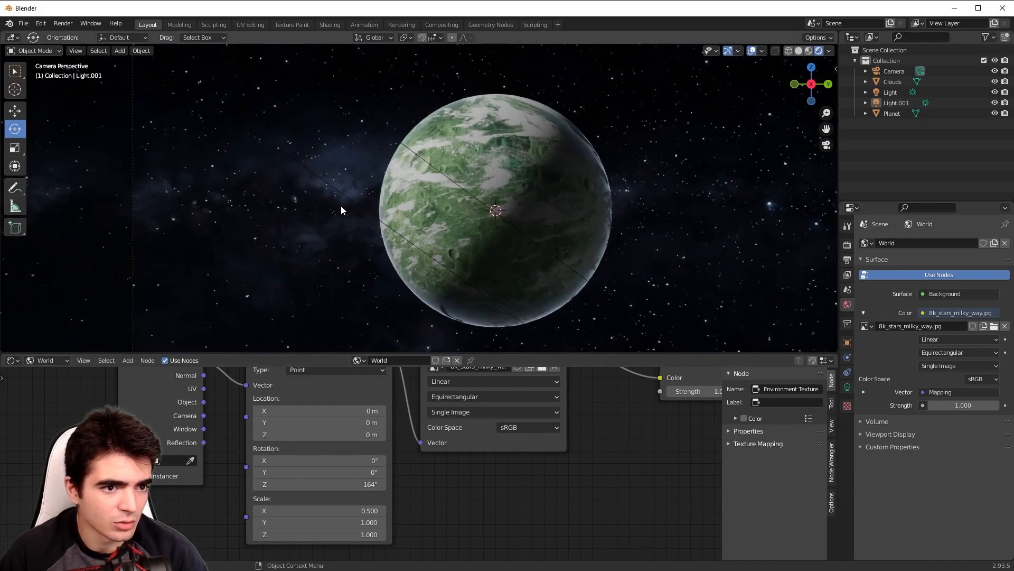
mouse_move(316, 484)
left_mouse_down()
mouse_move(338, 510)
mouse_move(359, 511)
mouse_move(317, 510)
mouse_move(335, 510)
mouse_move(317, 484)
left_mouse_up()
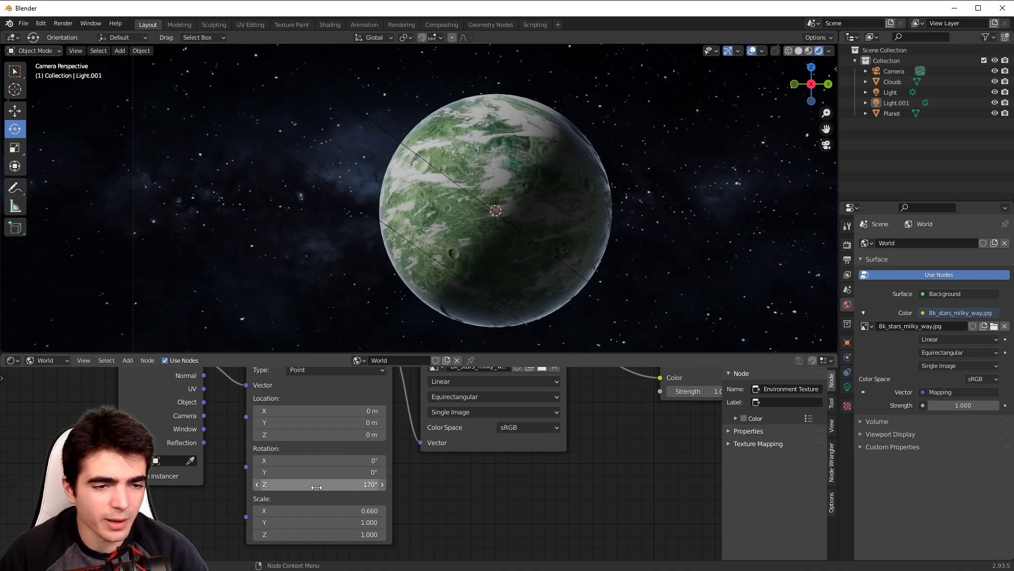
Collapse the node editor to enlarge the 3D view and examine the planet against the adjusted Milky Way background.
left_click_drag(398, 351, 396, 560)
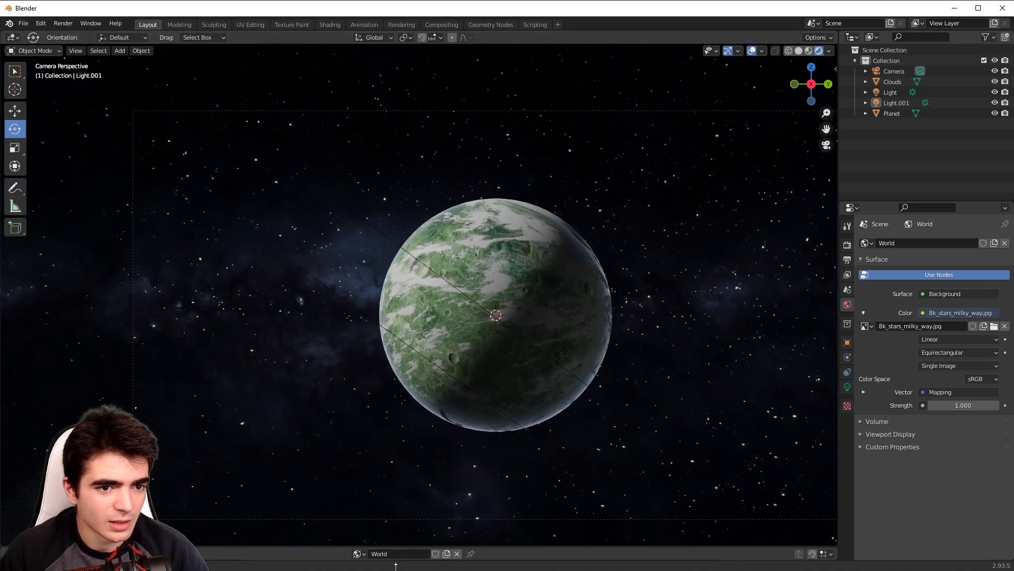
scroll(451, 441, "down", 4)
scroll(454, 442, "up", 3)
scroll(460, 443, "up", 3)
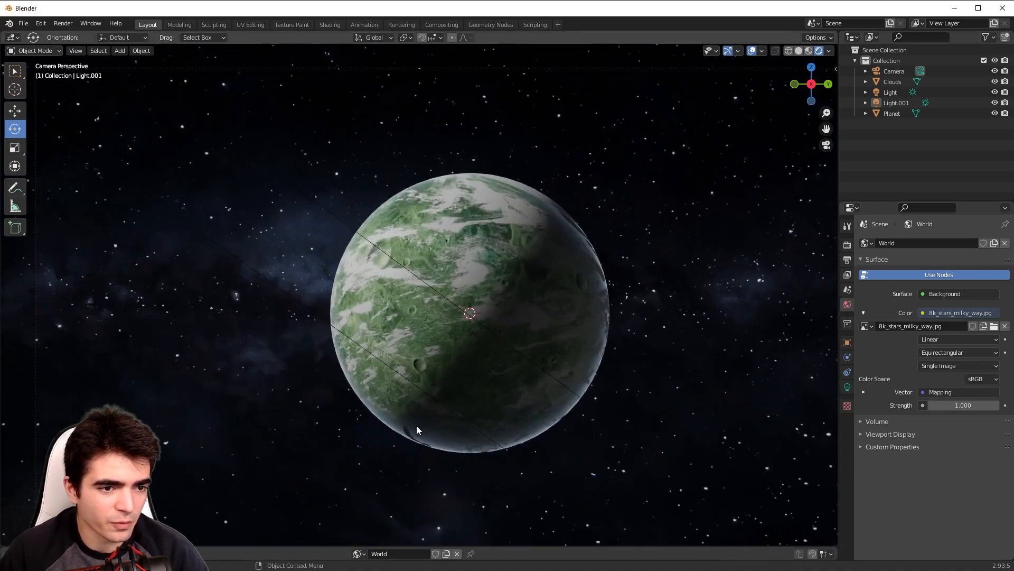
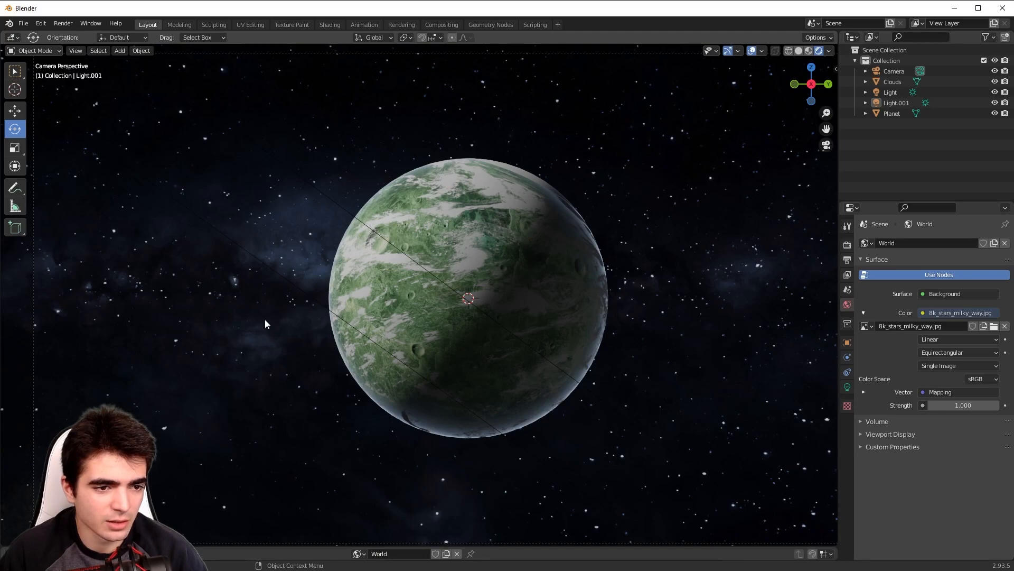
scroll(359, 312, "down", 2)
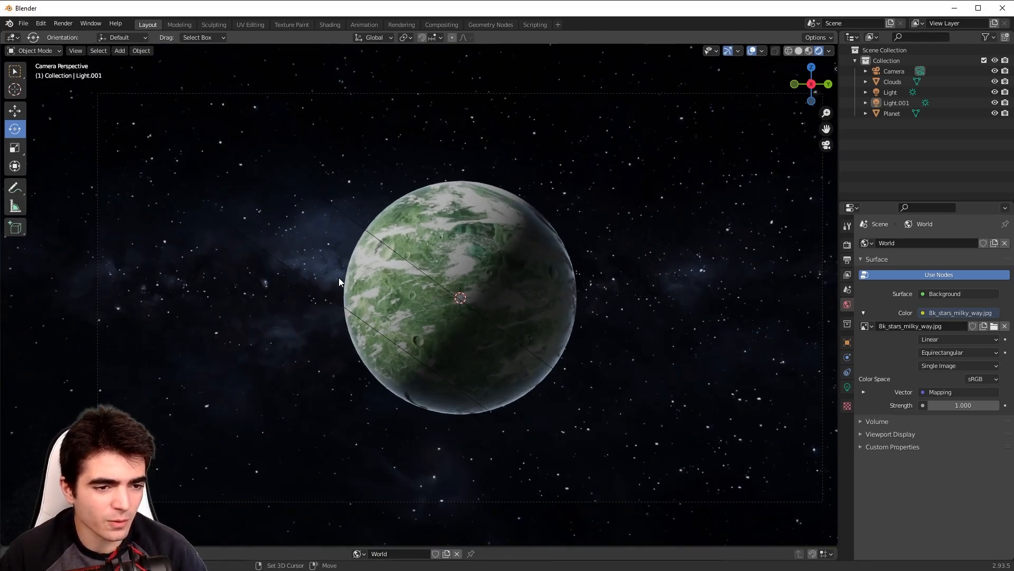
Add an ico sphere and move it sideways out of the planet on its lit side.
key("shift+a")
mouse_move(338, 279)
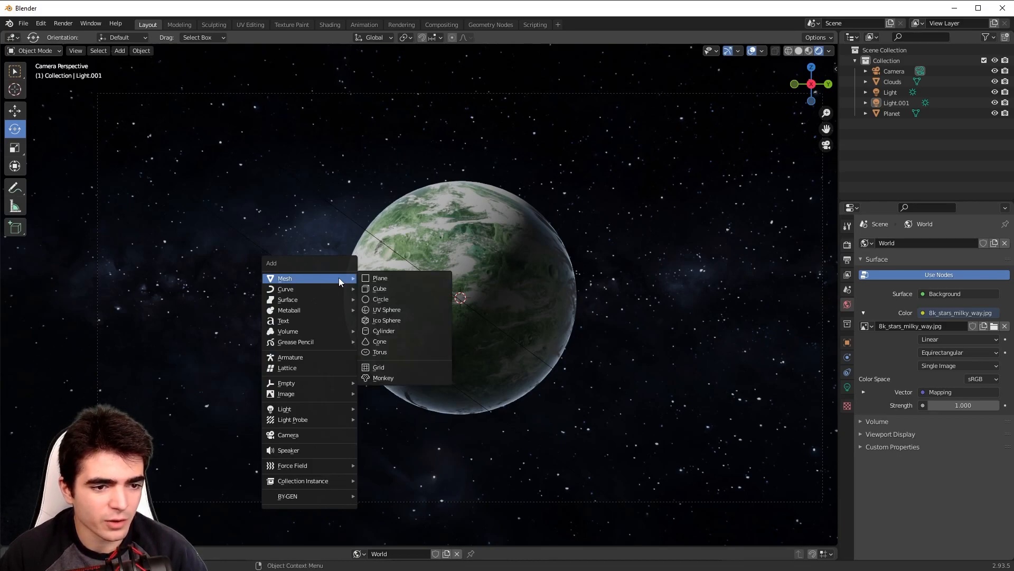
left_click(387, 318)
key("g")
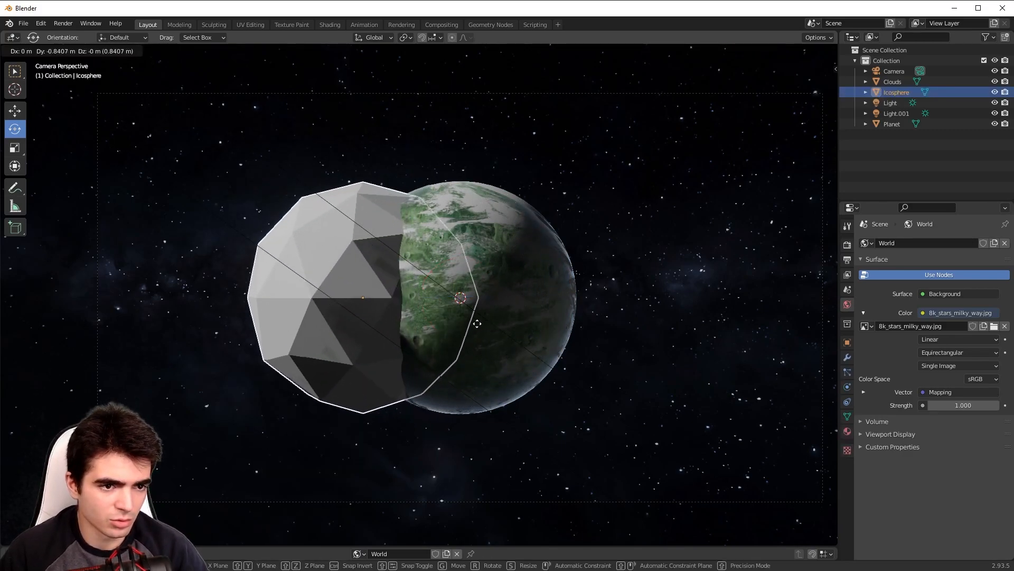
left_click(424, 313)
Scale the ico sphere down to a tiny dot and place it on the planet's lit edge.
key("s")
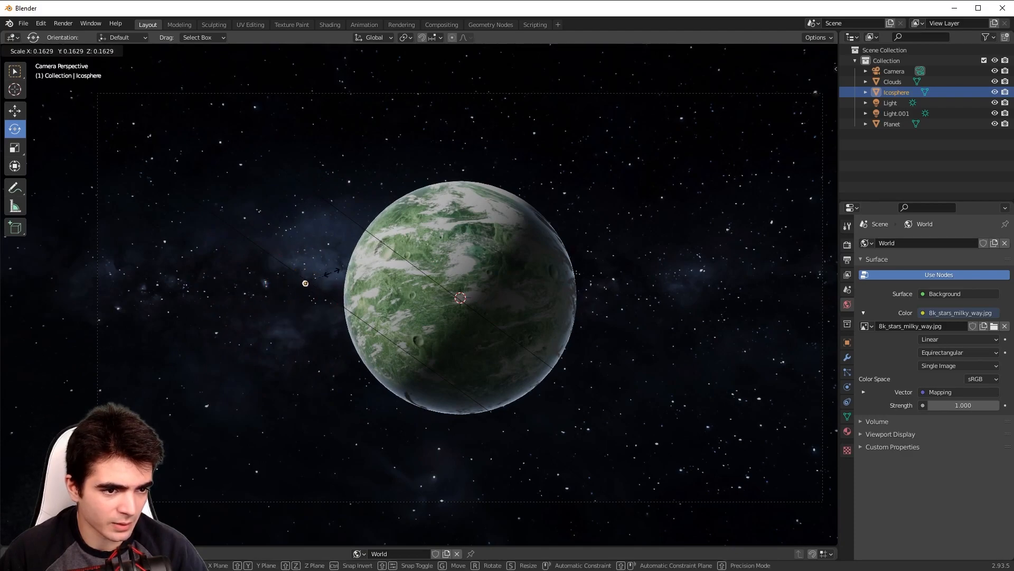
left_click(332, 271)
key("g")
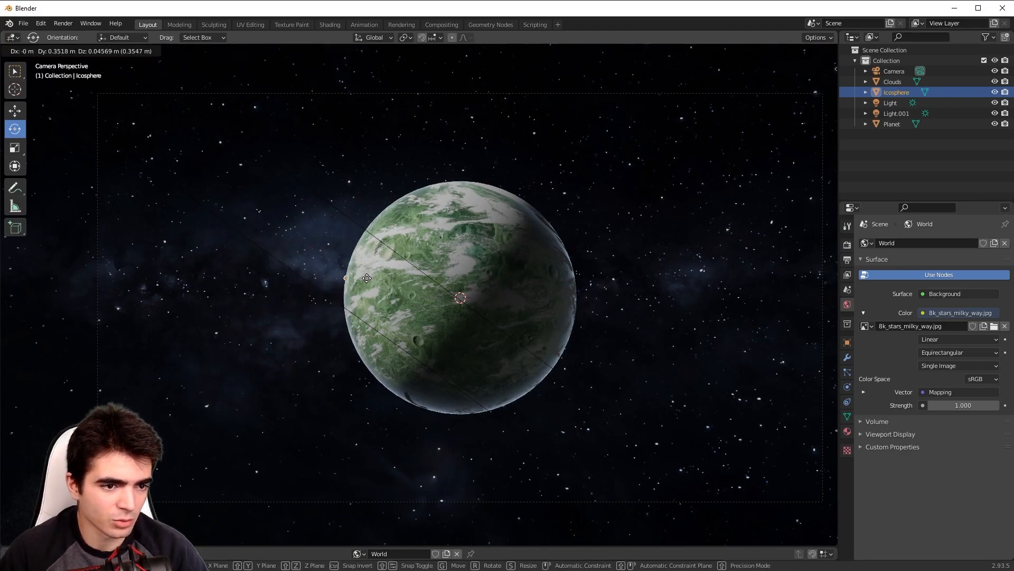
left_click(364, 282)
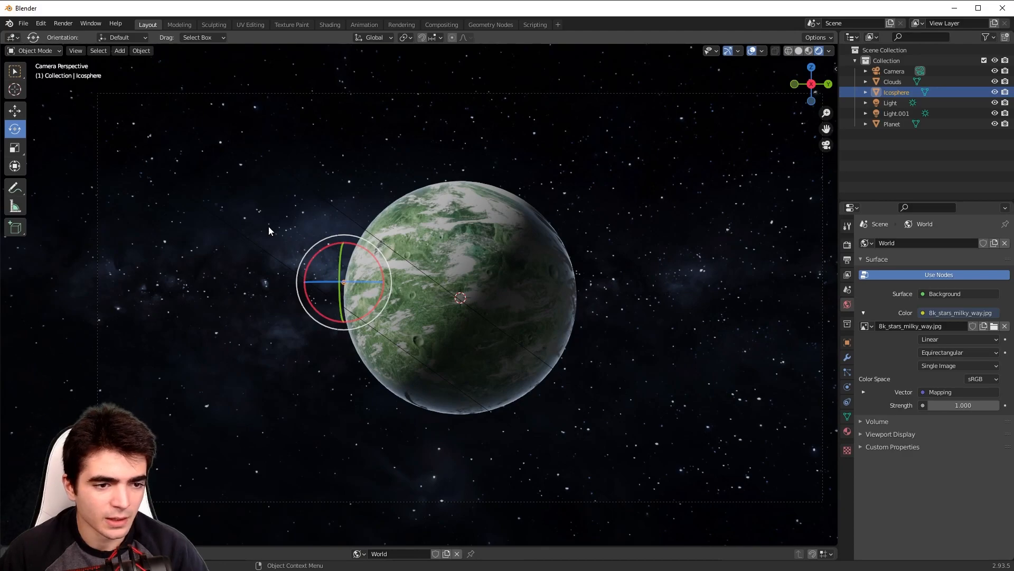
Rename the ico sphere as SUN.
double_click(897, 92)
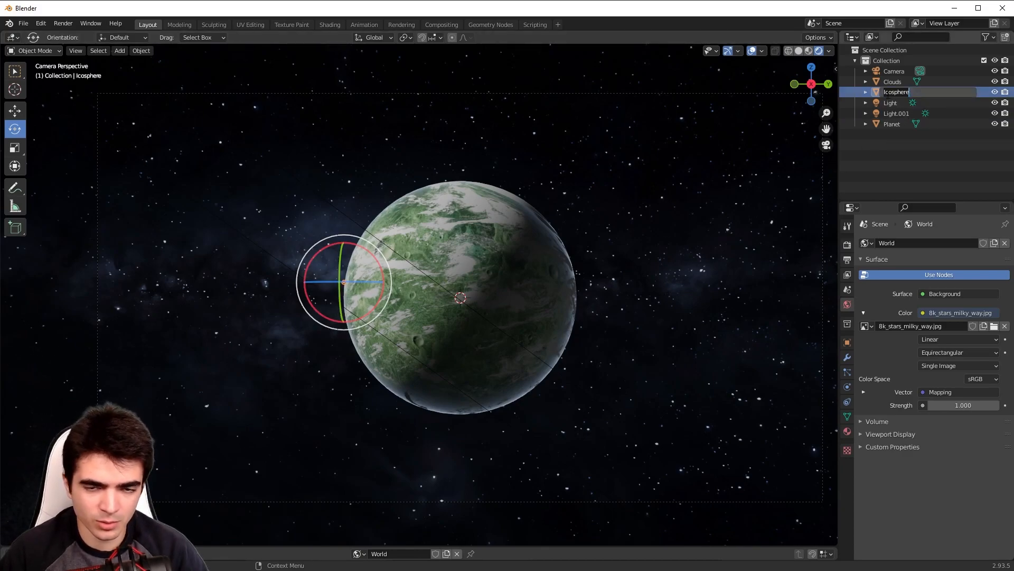
type("SUN")
key("Return")
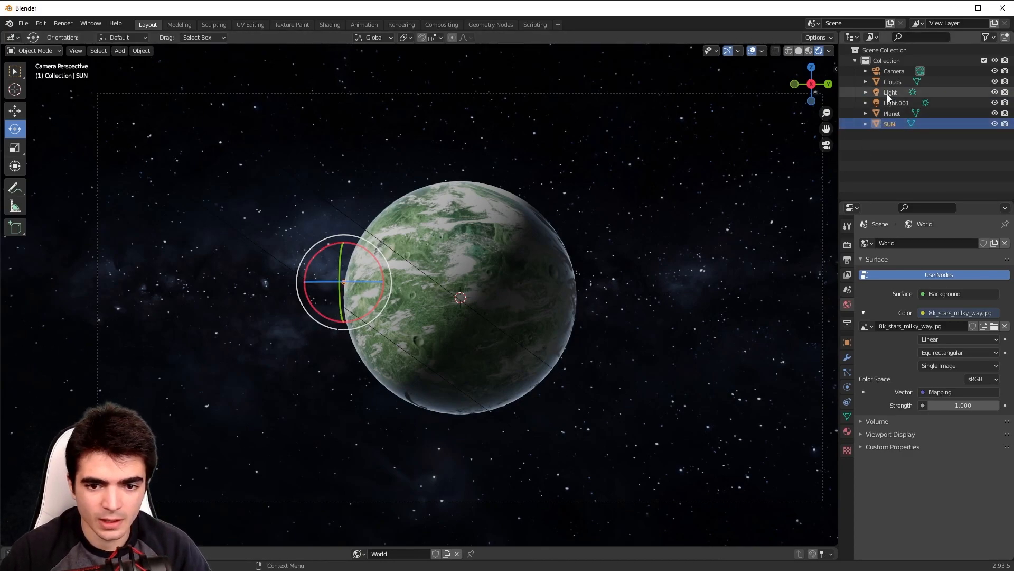
Create a new material for the small sphere and name it SUN.
left_click(847, 431)
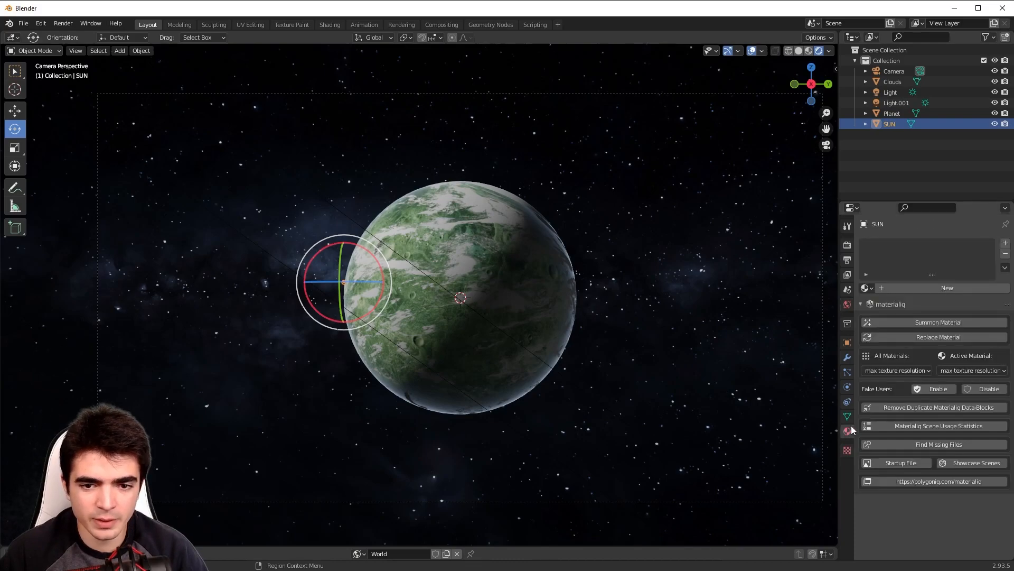
left_click(924, 289)
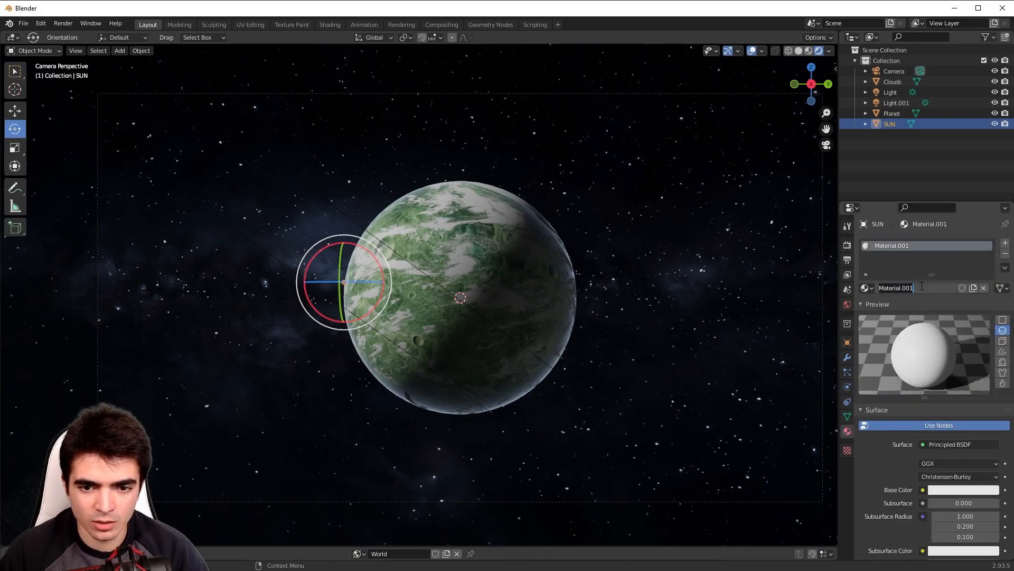
double_click(877, 288)
type("S")
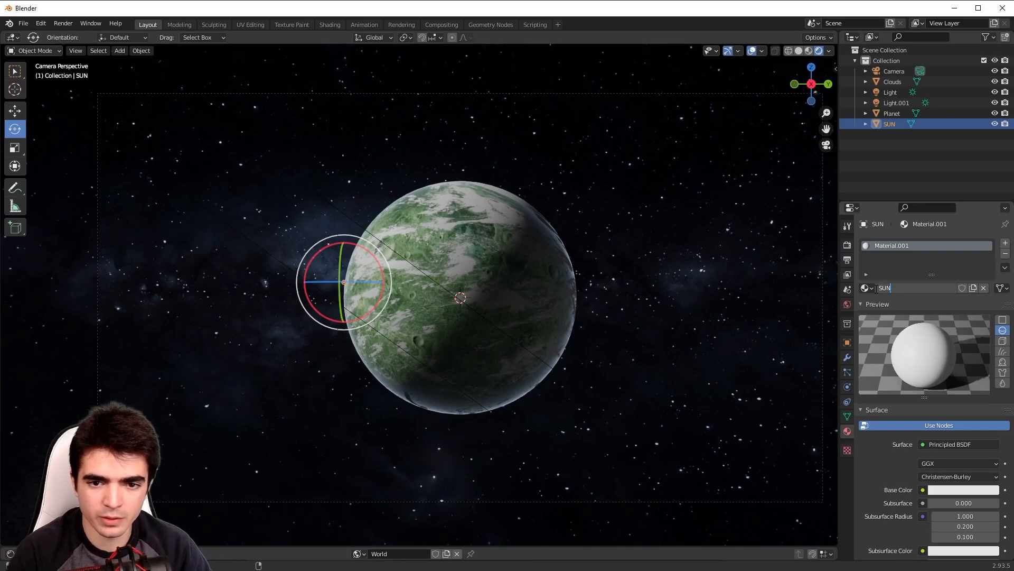
type("UN")
key("Return")
Change the SUN material's surface shader to Emission.
scroll(930, 311, "down", 5)
left_click(946, 338)
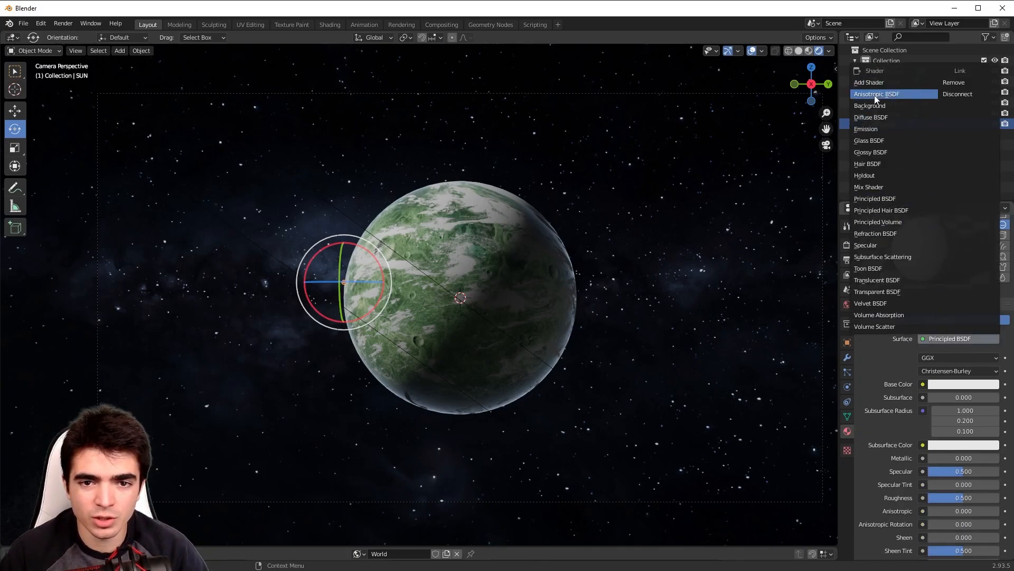
left_click(878, 129)
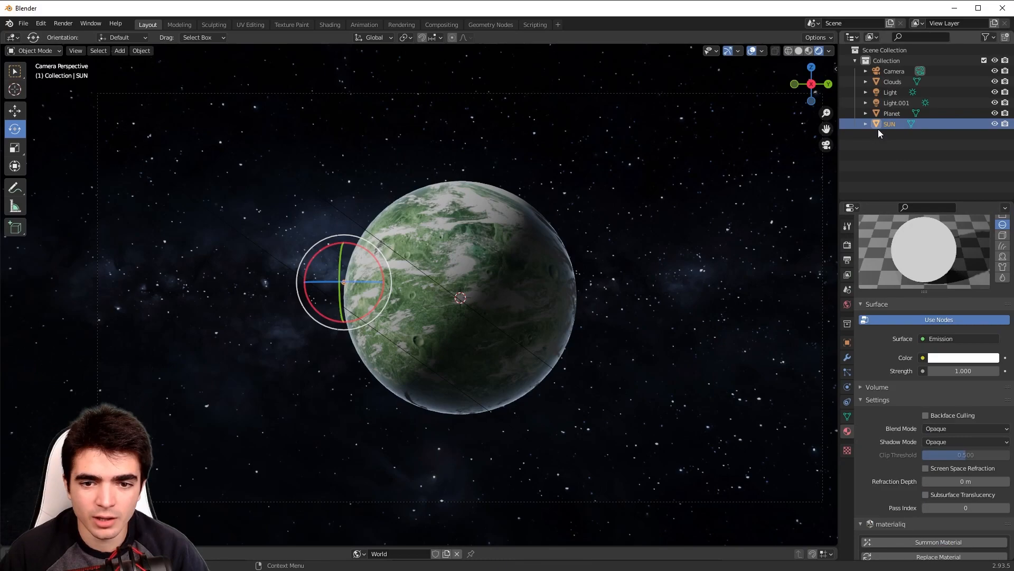
left_click(963, 361)
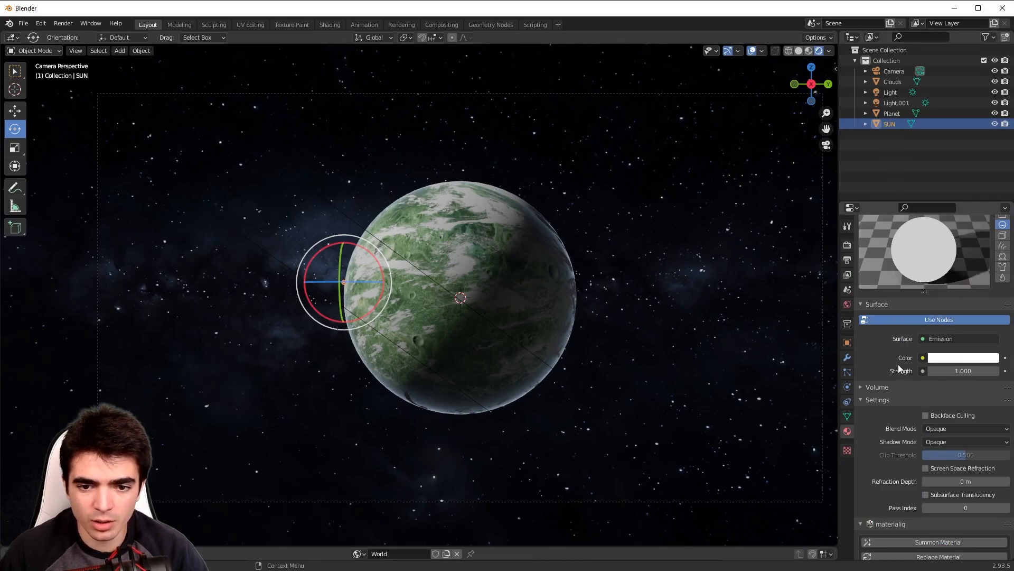
Set the SUN material's emission strength to 500.
left_click(957, 369)
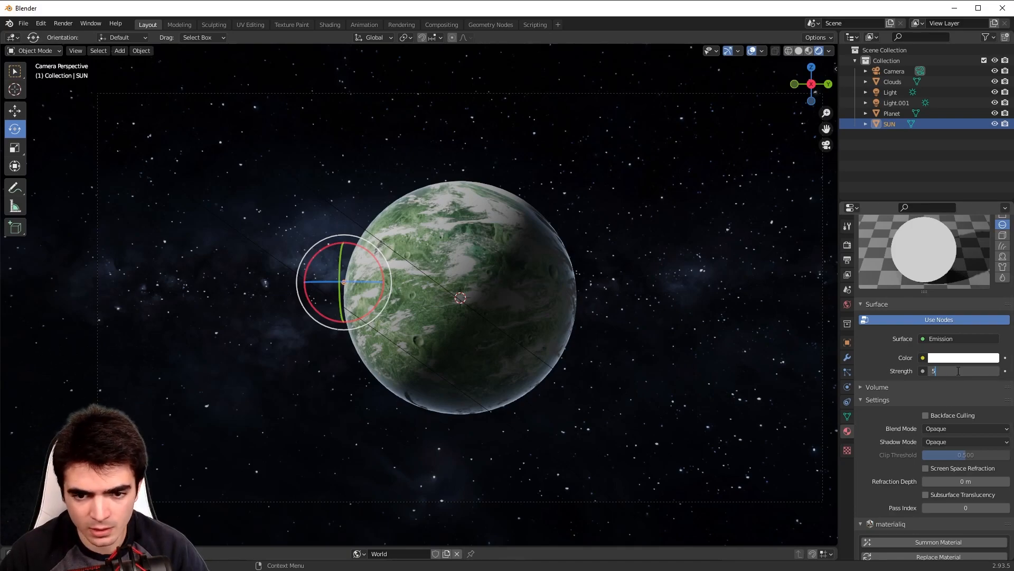
type("500")
key("Return")
scroll(322, 283, "up", 3)
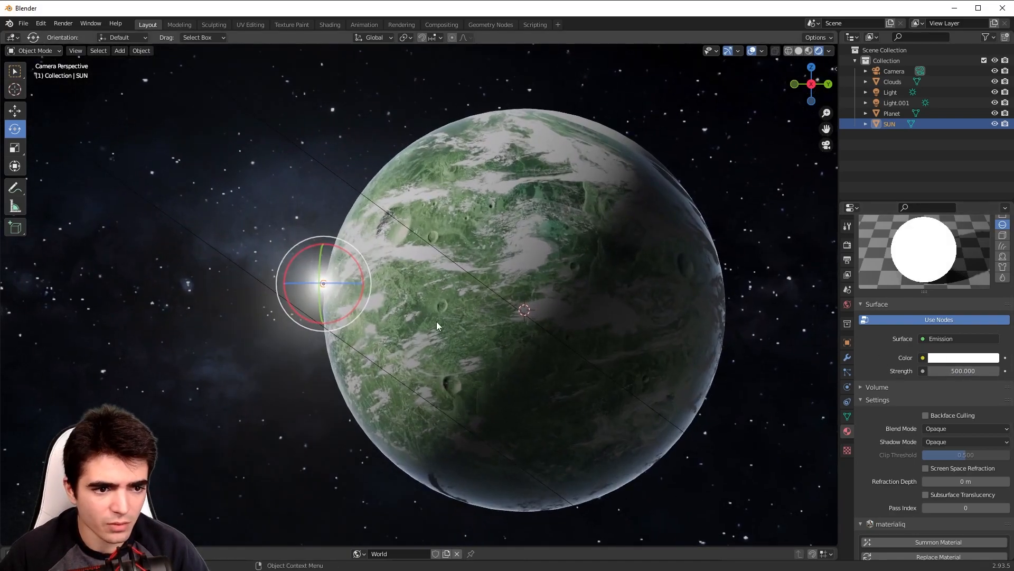
Raise the SUN material's emission strength to 1500.
left_click(946, 370)
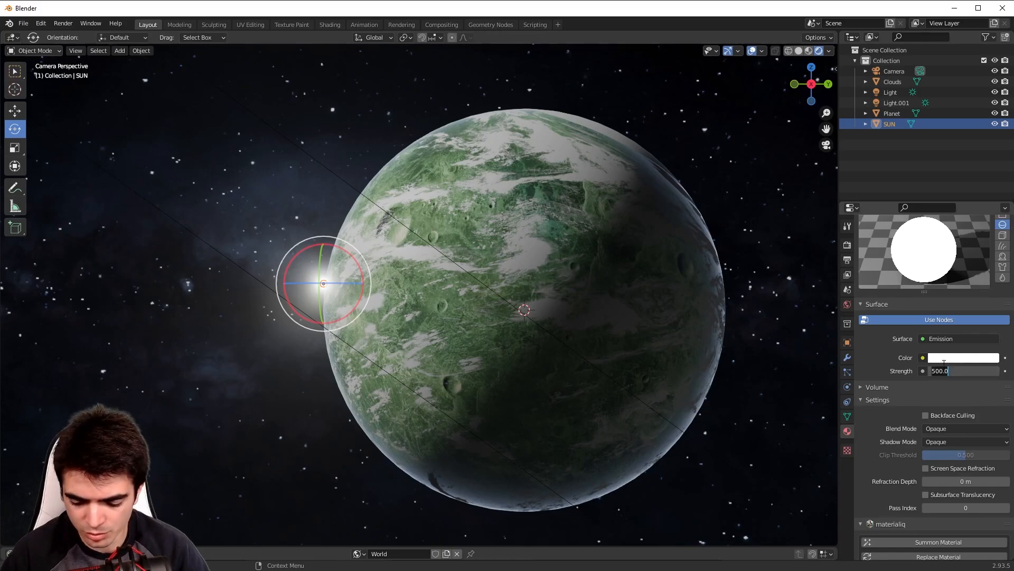
type("1500")
key("Return")
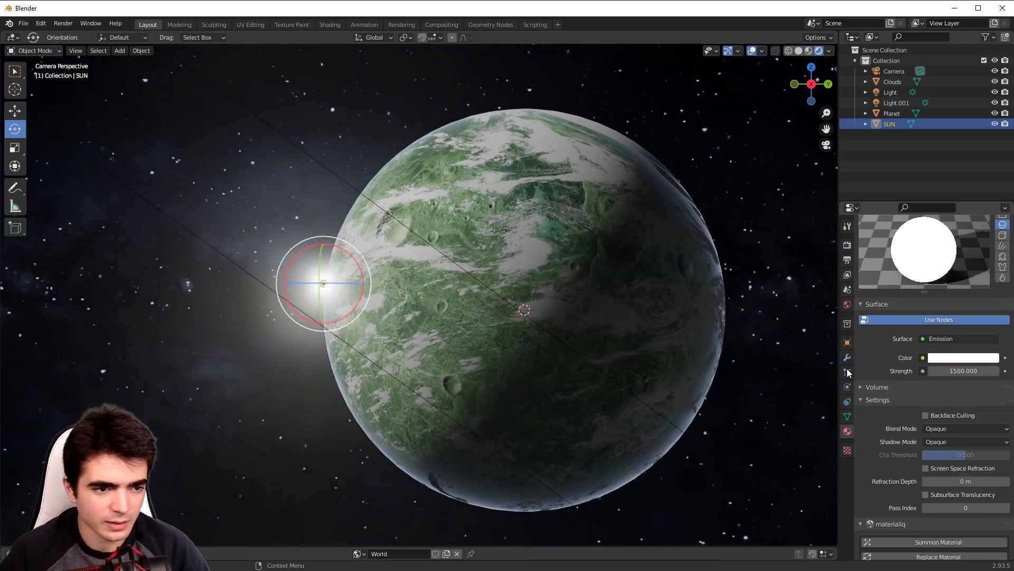
Nudge the small SUN sphere slightly at the planet's lit edge and deselect it to check the glow.
scroll(278, 338, "down", 3)
scroll(280, 340, "up", 3)
scroll(315, 338, "up", 3)
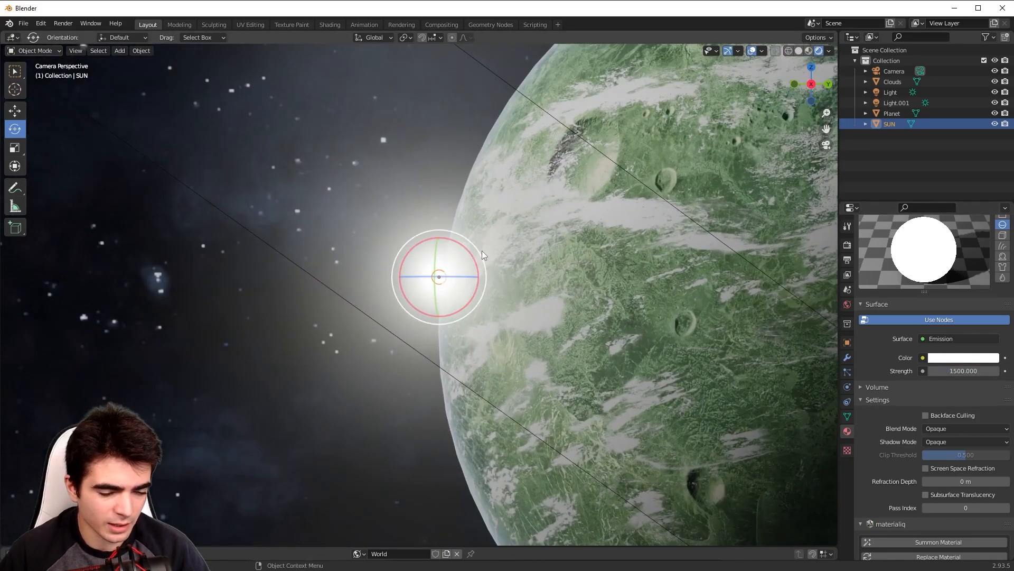
key("g")
left_click(537, 281)
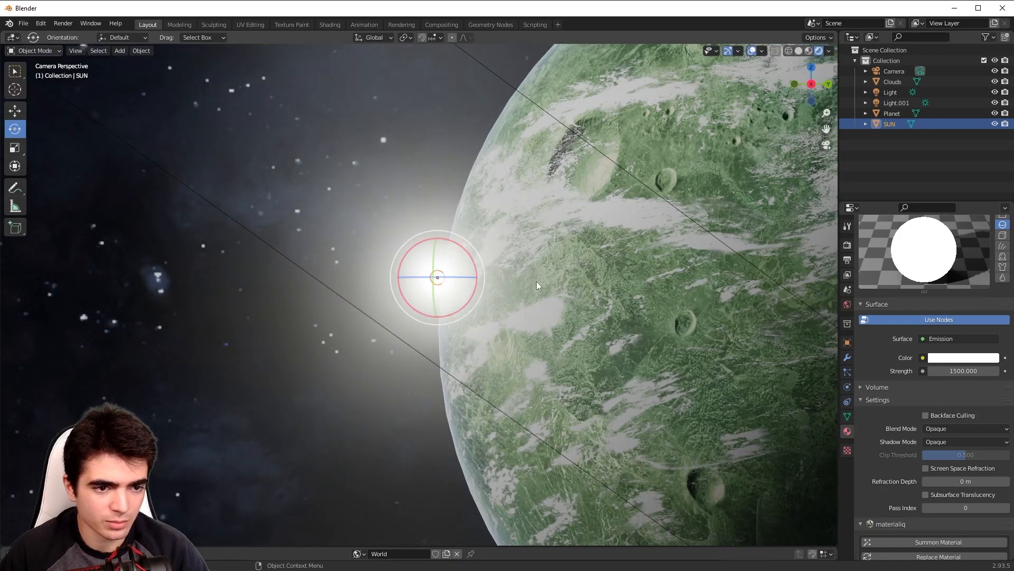
scroll(528, 274, "down", 3)
scroll(528, 274, "down", 2)
scroll(395, 290, "up", 4)
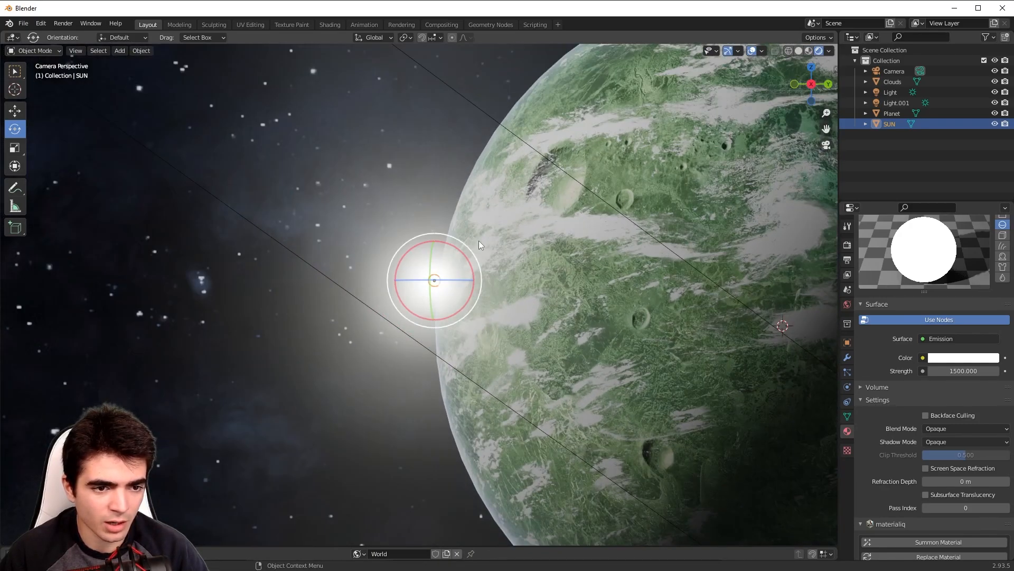
scroll(445, 232, "down", 3)
left_click(394, 201)
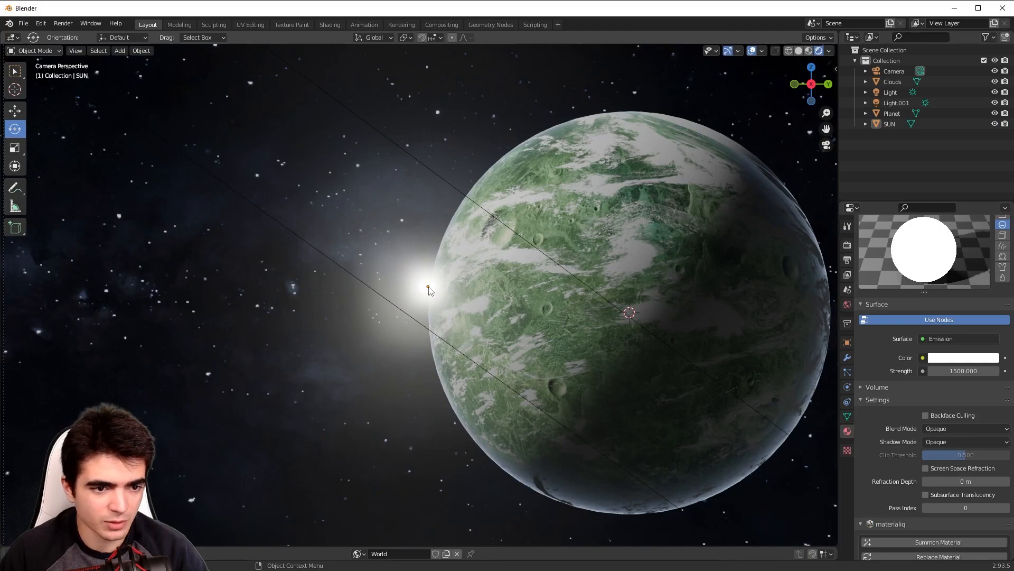
Move the SUN sphere along X farther behind the planet and along Y so it peeks out at the lit edge.
left_click(428, 287)
scroll(427, 288, "down", 2)
left_click(421, 287)
scroll(393, 283, "down", 2)
middle_click_drag(393, 284, 502, 330)
middle_click_drag(322, 299, 525, 341, "shift")
scroll(524, 341, "down", 2)
key("space")
key("space")
left_click(18, 113)
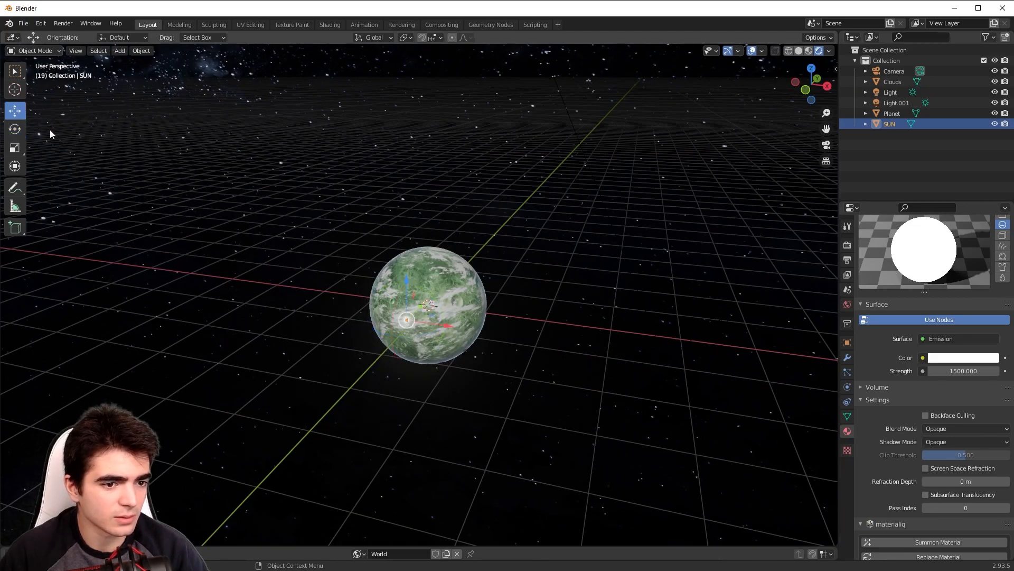
left_click_drag(467, 328, 171, 294)
key("KP_0")
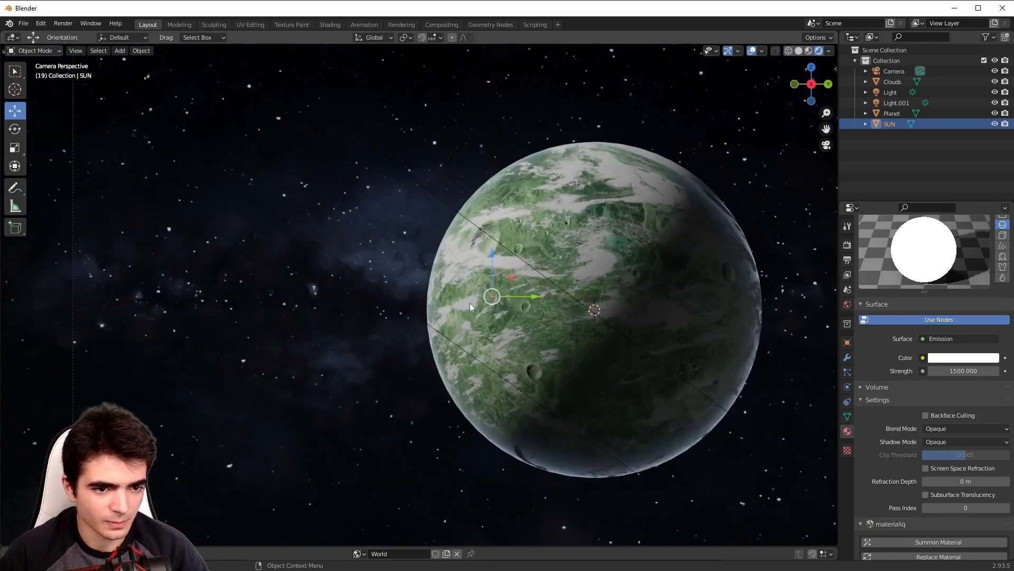
left_click_drag(532, 298, 463, 293)
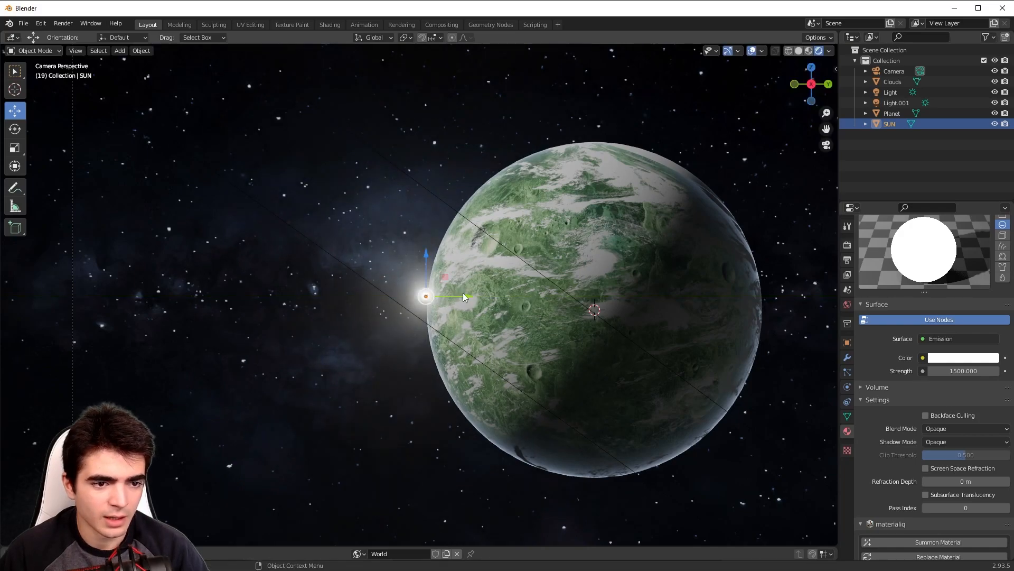
Fine-tune the scale of the SUN sphere at the planet's edge.
scroll(458, 296, "up", 3)
key("s")
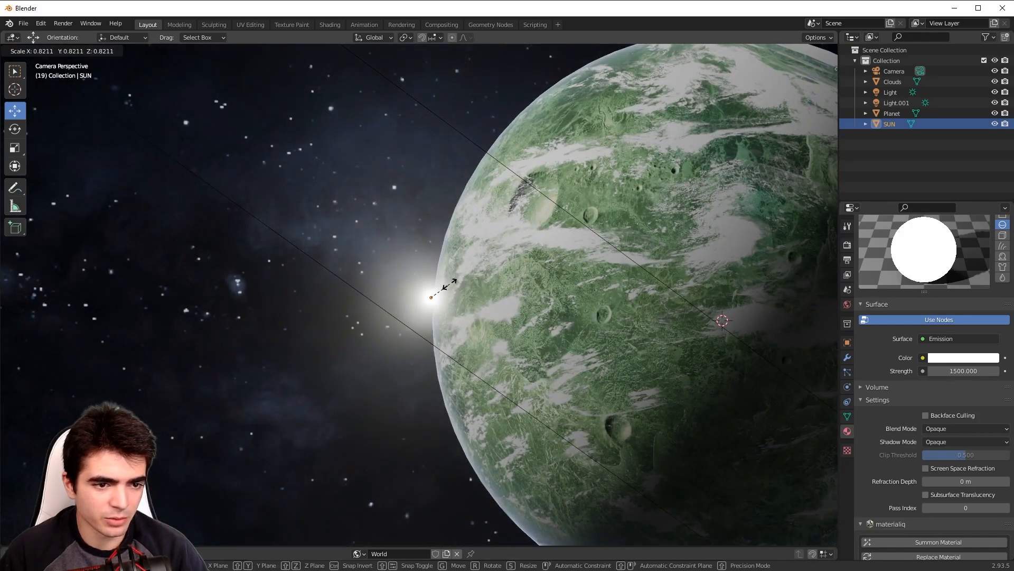
left_click(460, 284)
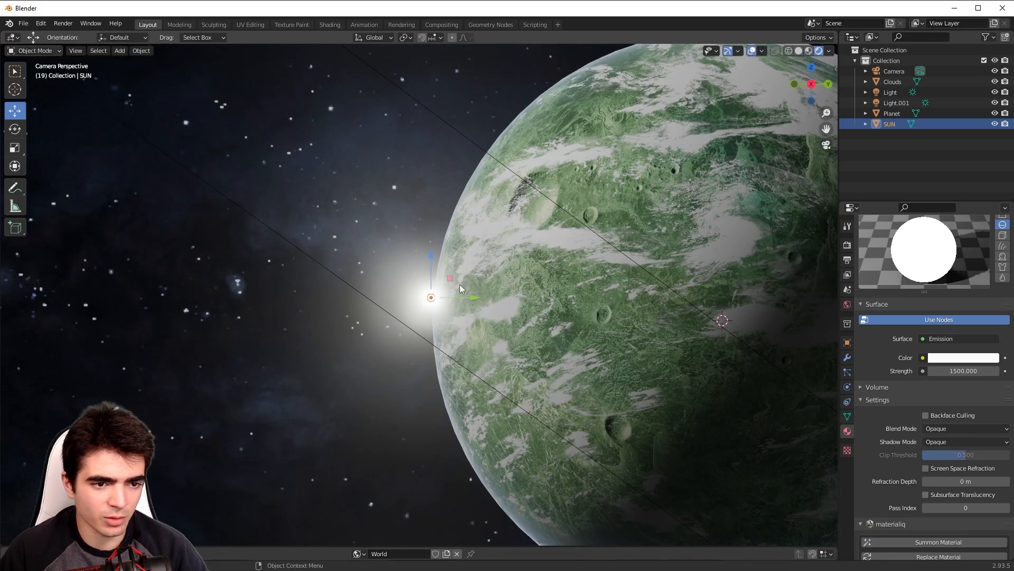
scroll(459, 285, "down", 3)
scroll(825, 359, "up", 1)
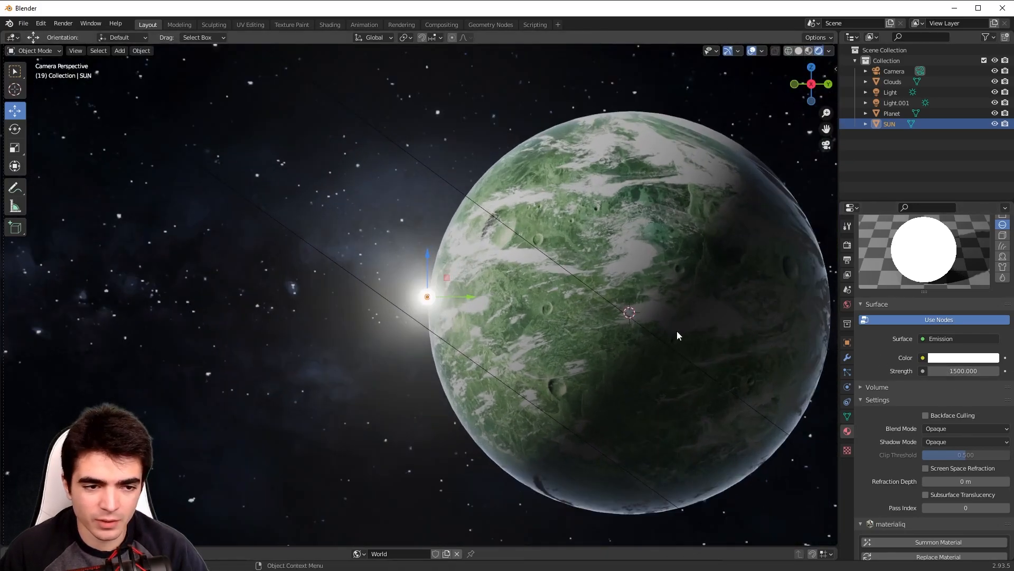
key("s")
left_click(629, 313)
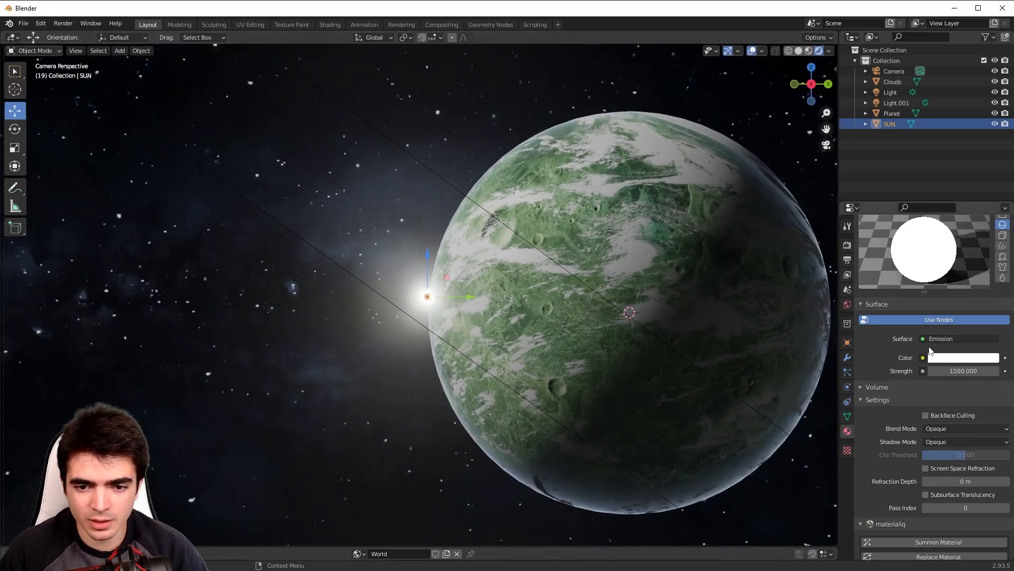
Tint the SUN material's emission color light blue.
left_click(962, 358)
mouse_move(949, 252)
left_mouse_down()
mouse_move(930, 261)
mouse_move(941, 271)
mouse_move(921, 253)
mouse_move(954, 233)
left_mouse_up()
Raise the Bloom intensity to 0.100 in the Eevee render settings.
left_click(847, 245)
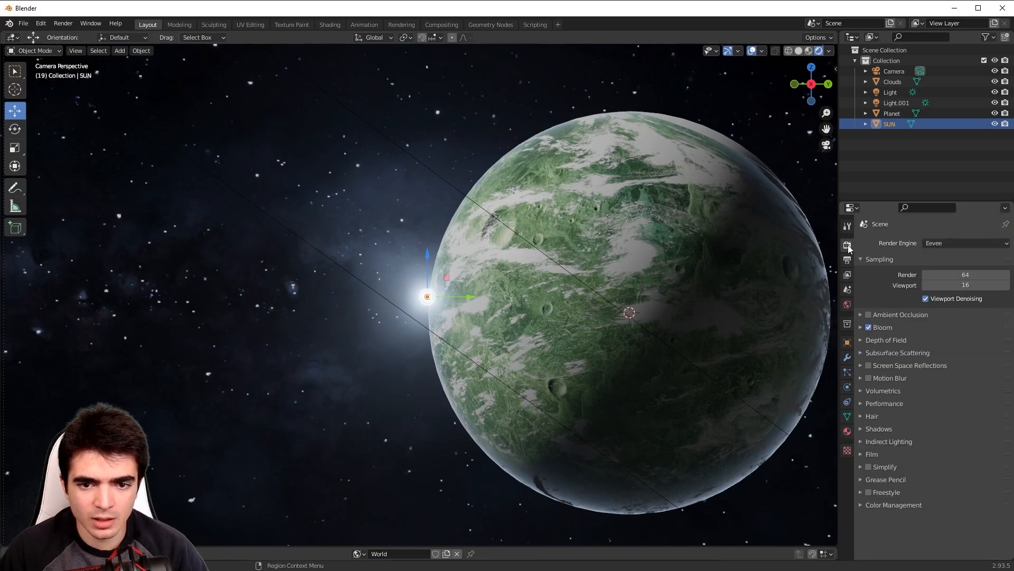
left_click(879, 329)
left_click_drag(936, 391, 980, 366)
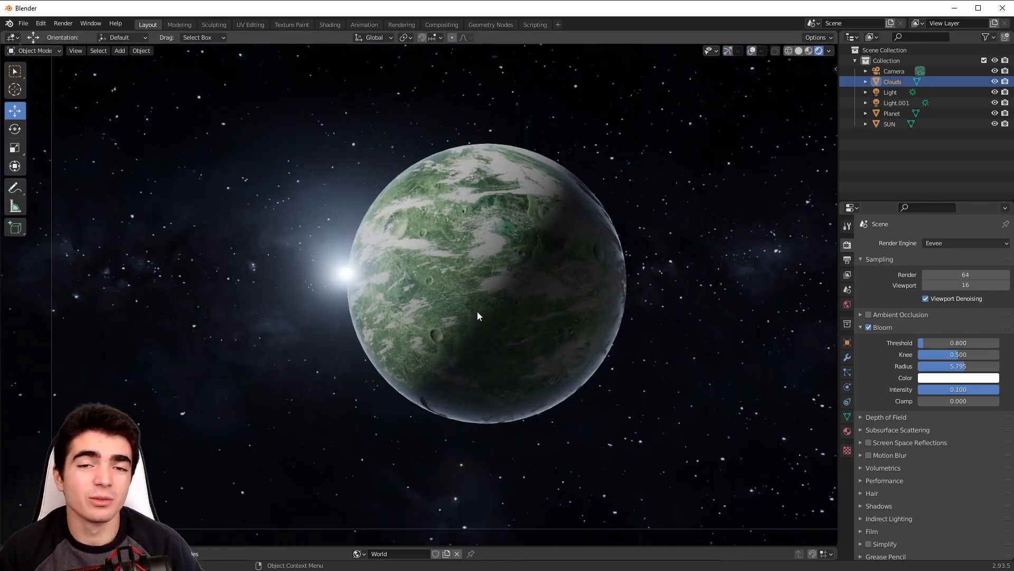
Examine the planet's dark rim, cloud edges and sun glow up close from the camera view.
scroll(477, 312, "up", 3)
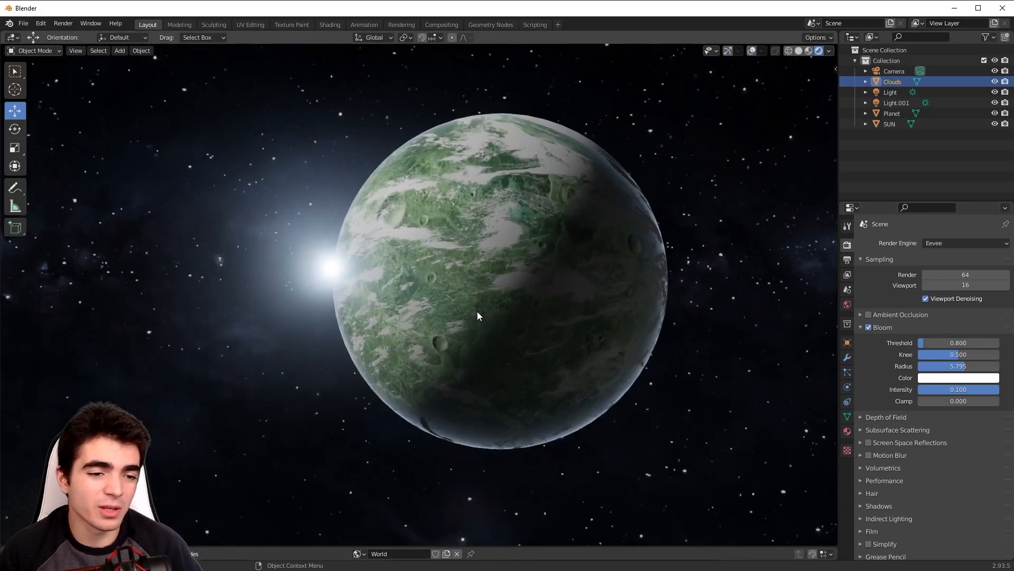
scroll(373, 257, "up", 5)
middle_click_drag(285, 362, 257, 295, "shift")
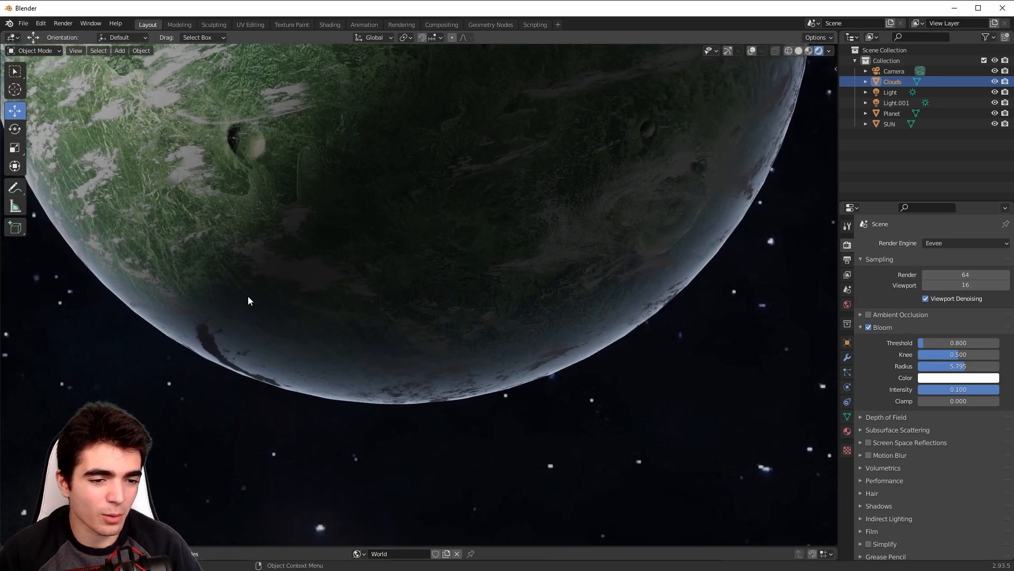
scroll(255, 296, "up", 1)
middle_click_drag(605, 357, 495, 391)
scroll(542, 187, "down", 7)
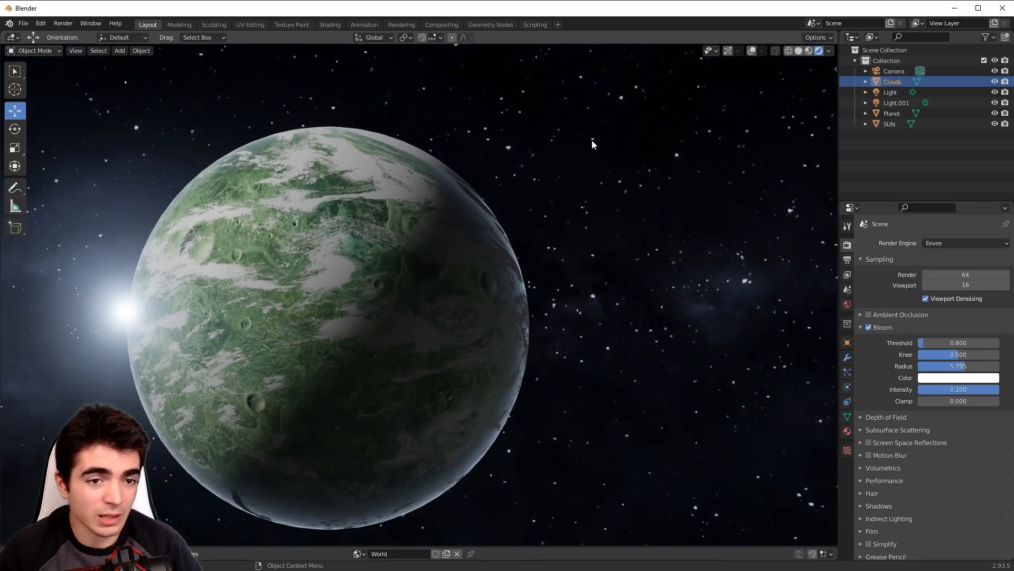
middle_click_drag(498, 246, 611, 267)
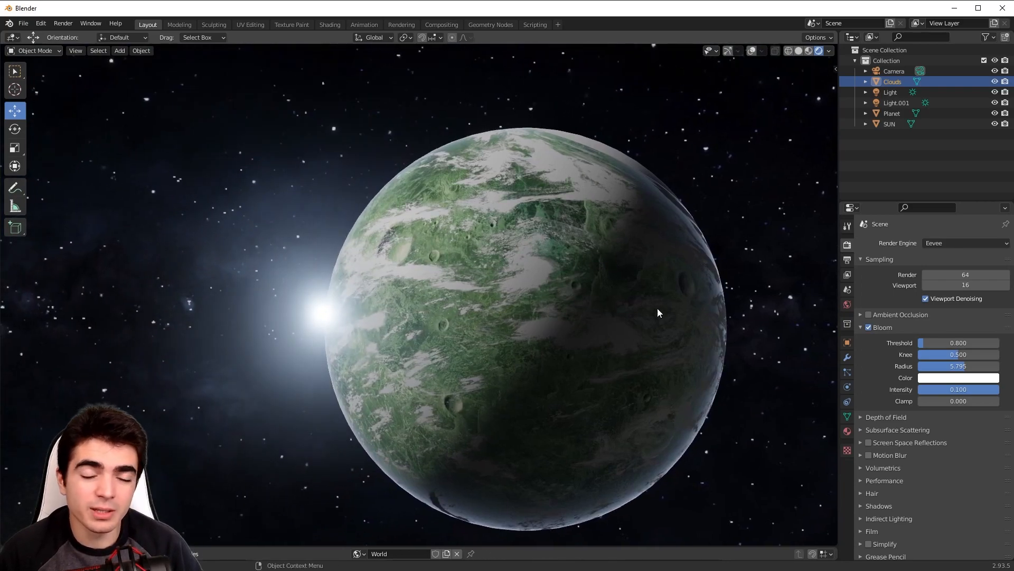
scroll(459, 296, "down", 1)
middle_click_drag(453, 299, 434, 261, "shift")
scroll(426, 279, "up", 1)
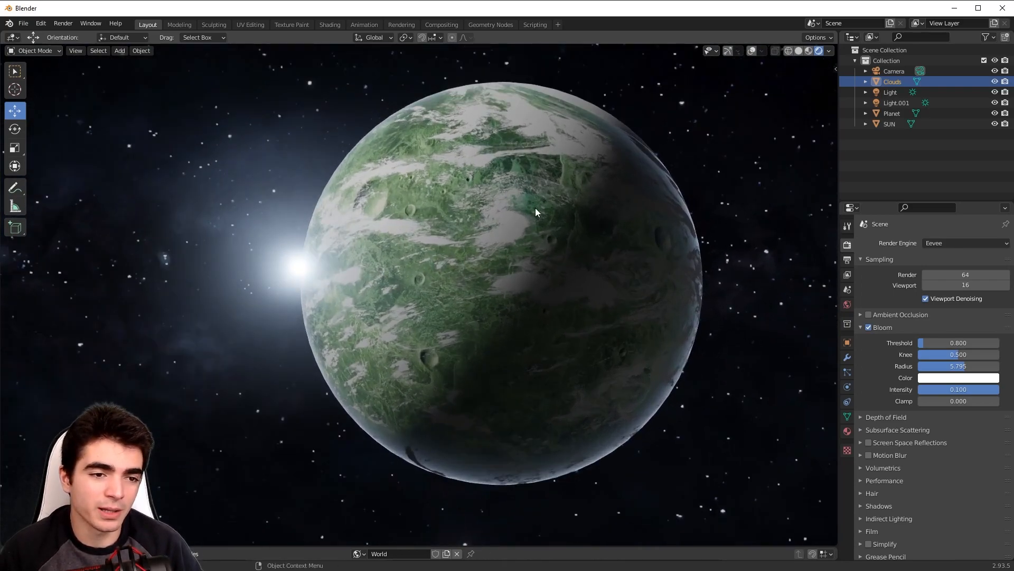
scroll(507, 207, "up", 1)
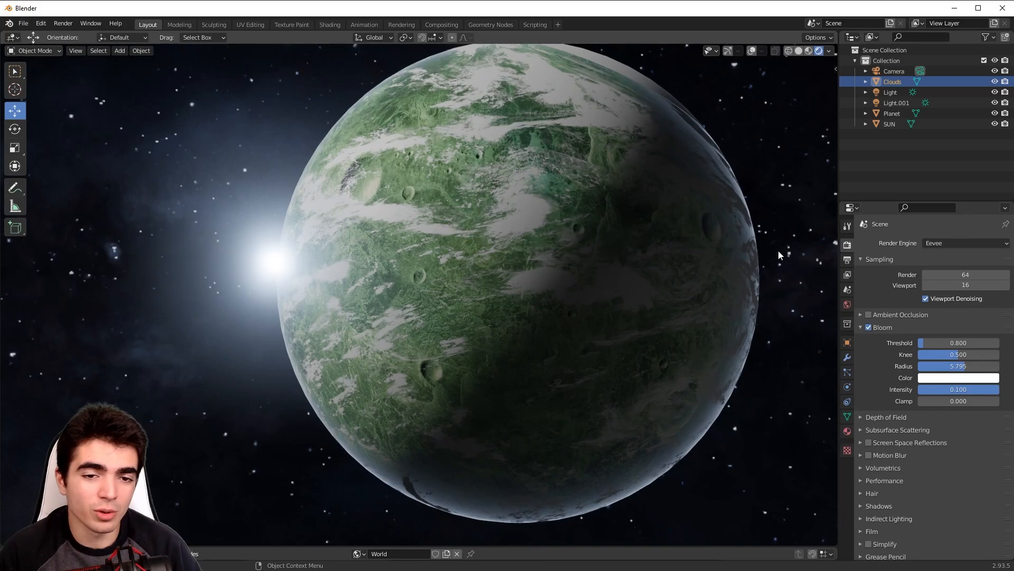
scroll(640, 345, "down", 3)
scroll(639, 343, "up", 2)
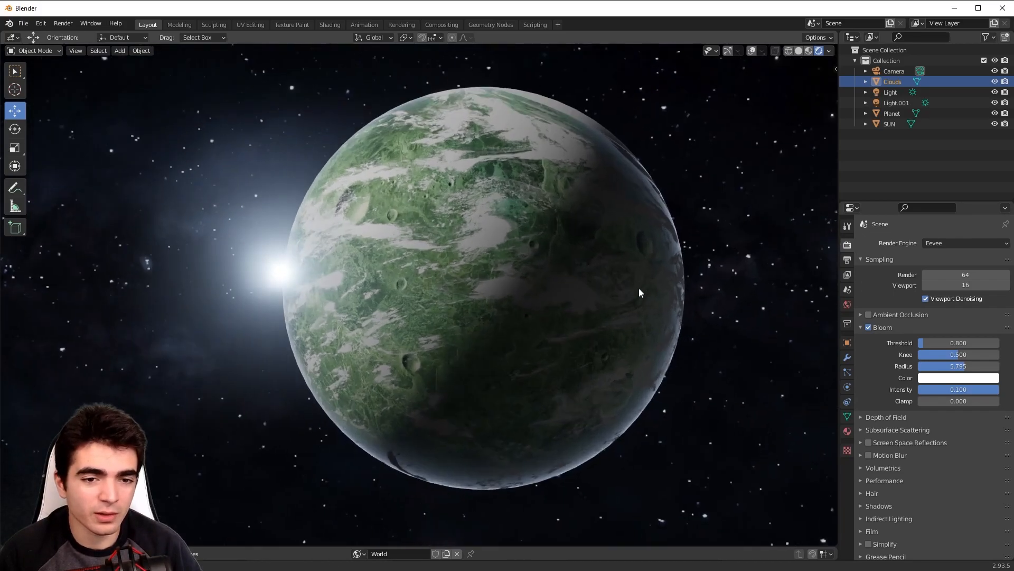
middle_click_drag(655, 282, 437, 338, "shift")
scroll(445, 256, "up", 5)
scroll(531, 412, "down", 5)
middle_click_drag(408, 437, 555, 414, "shift")
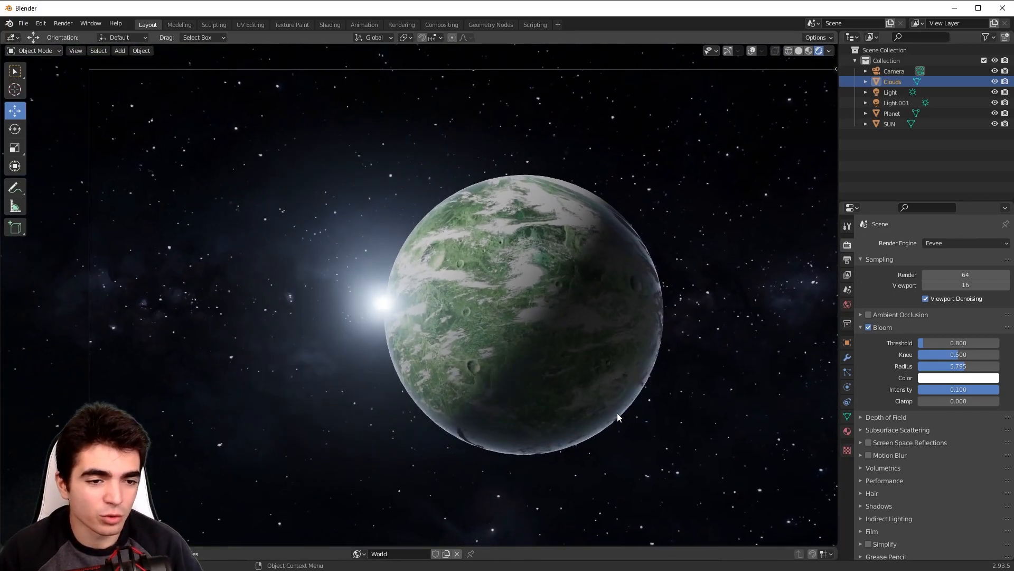
scroll(639, 395, "up", 2)
key("KP_0")
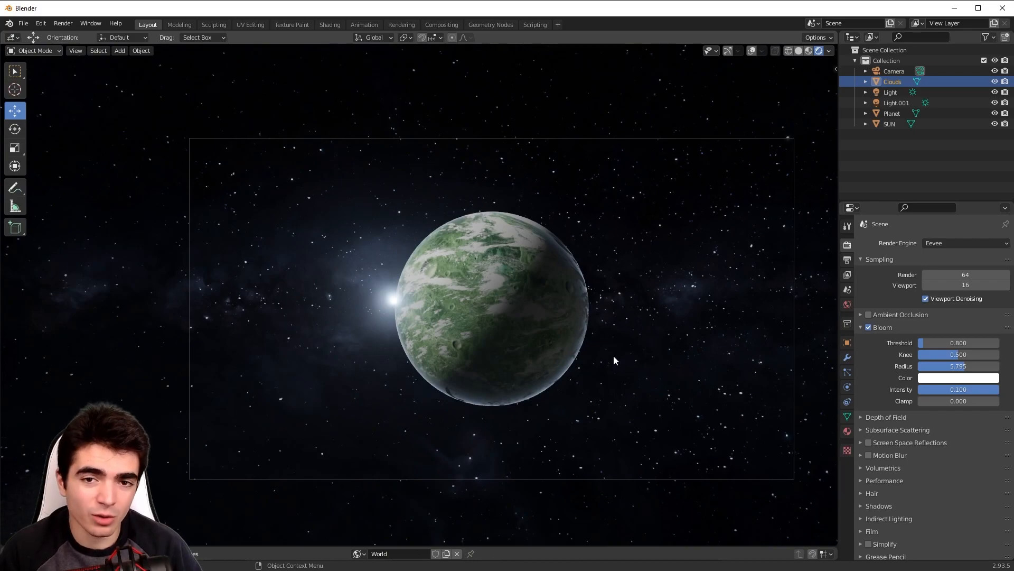
Enlarge the node editor below the viewport and switch it from World to Object shader nodes.
left_click_drag(261, 547, 324, 342)
key("Home")
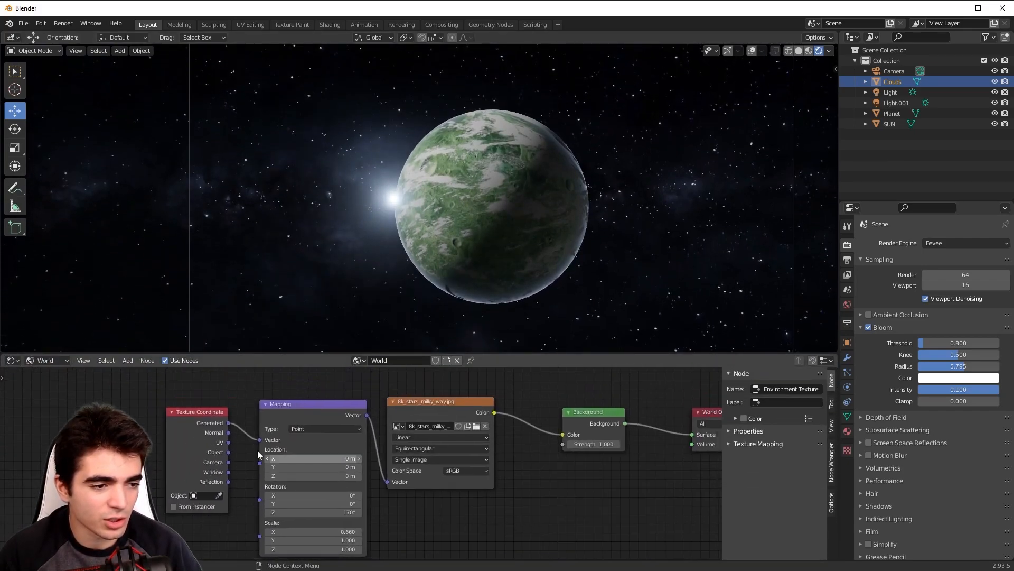
left_click(53, 360)
left_click(50, 375)
middle_click_drag(321, 418, 134, 409)
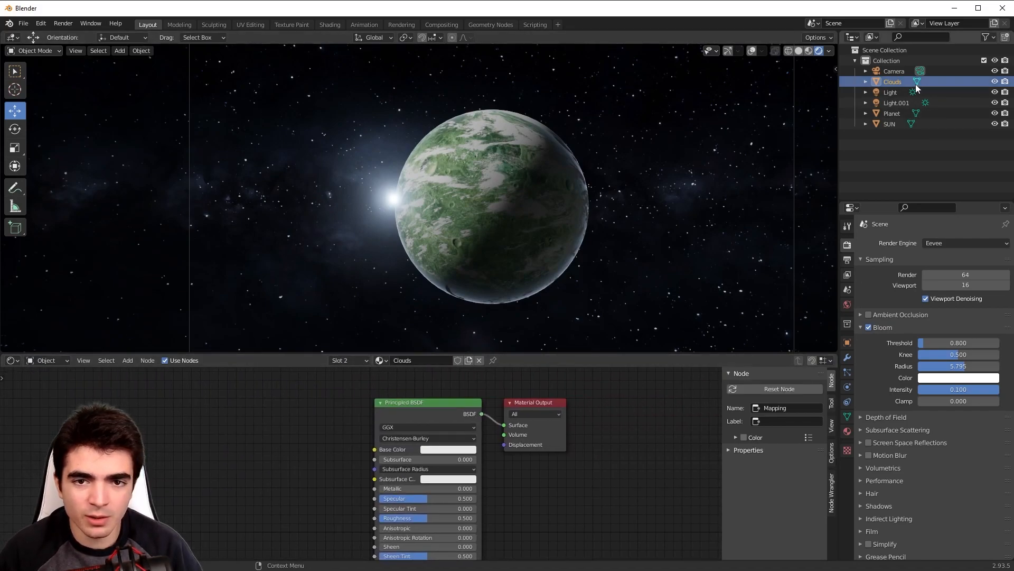
Select the Clouds object and spread its Principled BSDF and Material Output nodes apart to make room between them.
left_click(889, 83)
left_click_drag(422, 404, 173, 424)
left_click_drag(533, 402, 607, 411)
left_click_drag(168, 423, 258, 431)
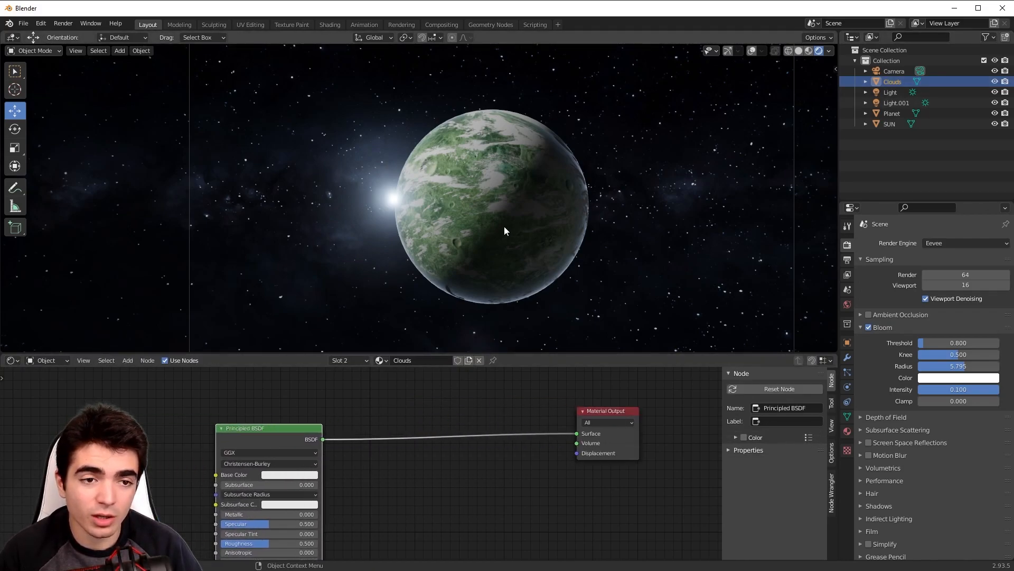
Remove the Fresnel, Emission and Mix Shader nodes from the Planet material, keeping the Principled BSDF linked to the Material Output.
left_click(902, 114)
middle_click_drag(476, 494, 497, 516)
scroll(488, 497, "down", 1)
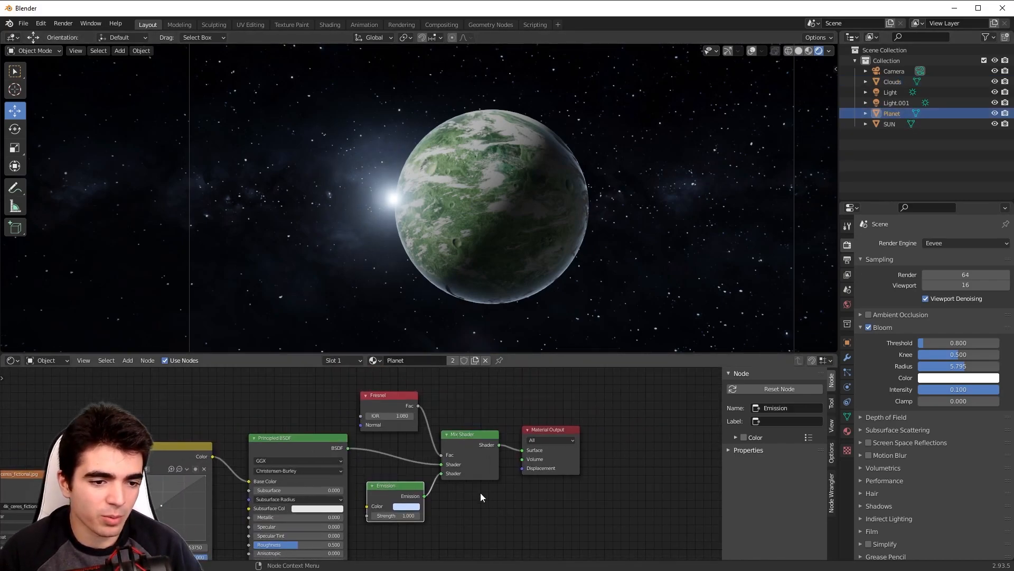
left_click_drag(410, 382, 480, 504)
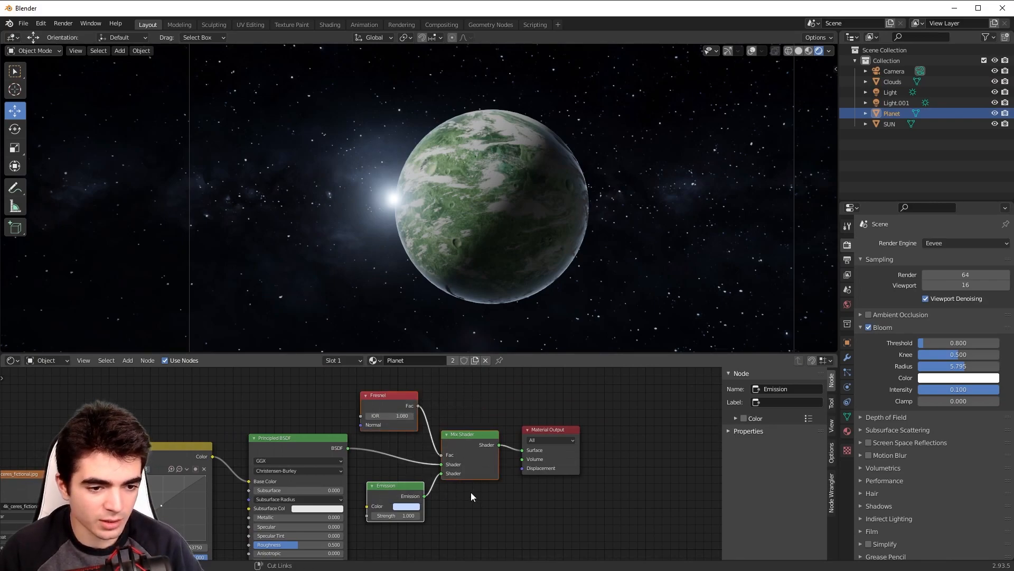
key("ctrl+x")
left_click_drag(549, 429, 429, 426)
middle_click_drag(485, 425, 689, 438)
scroll(373, 480, "up", 2)
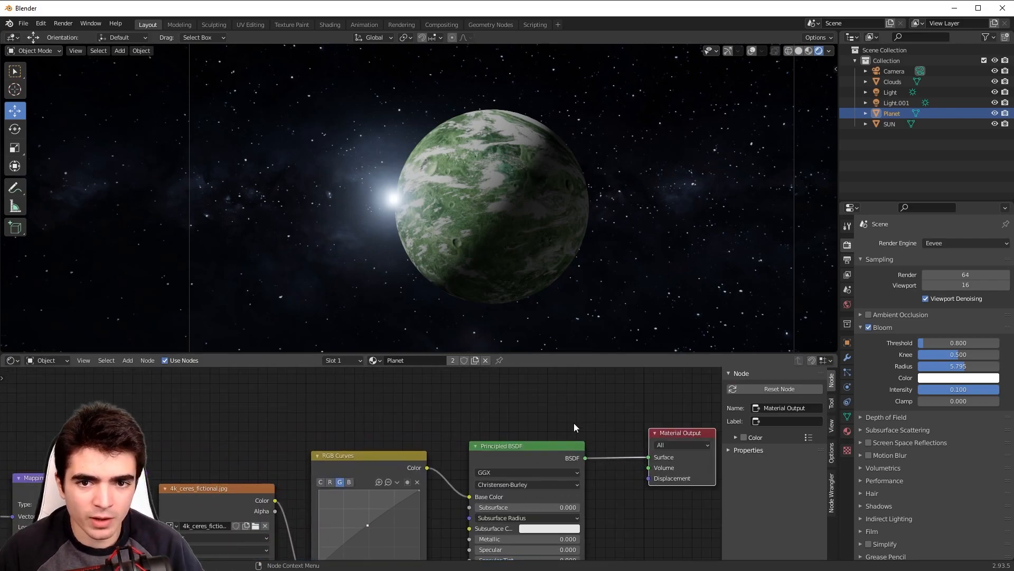
middle_click_drag(574, 424, 557, 405)
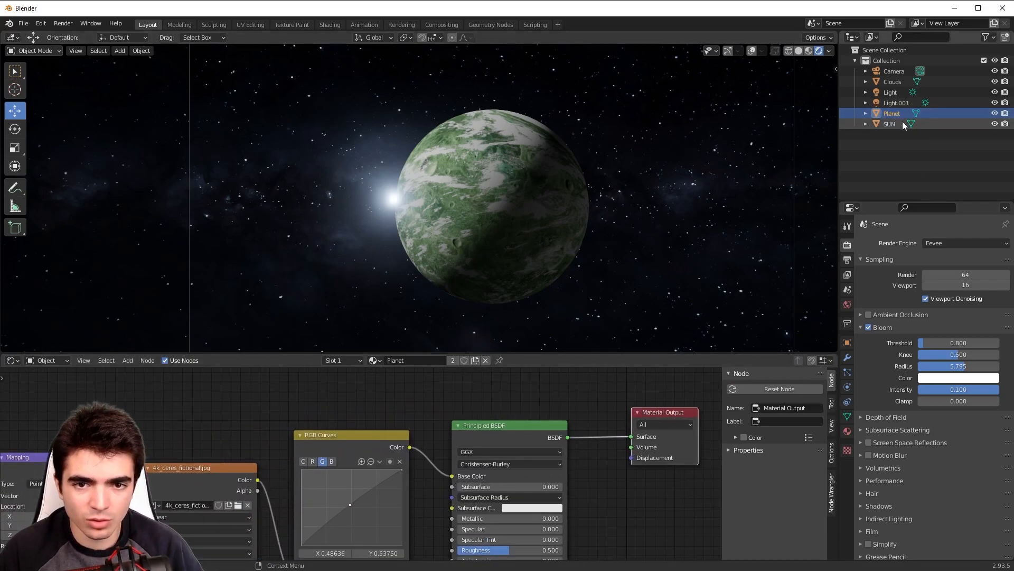
Paste the copied Mix Shader and Emission glow nodes into the Clouds material.
left_click(894, 82)
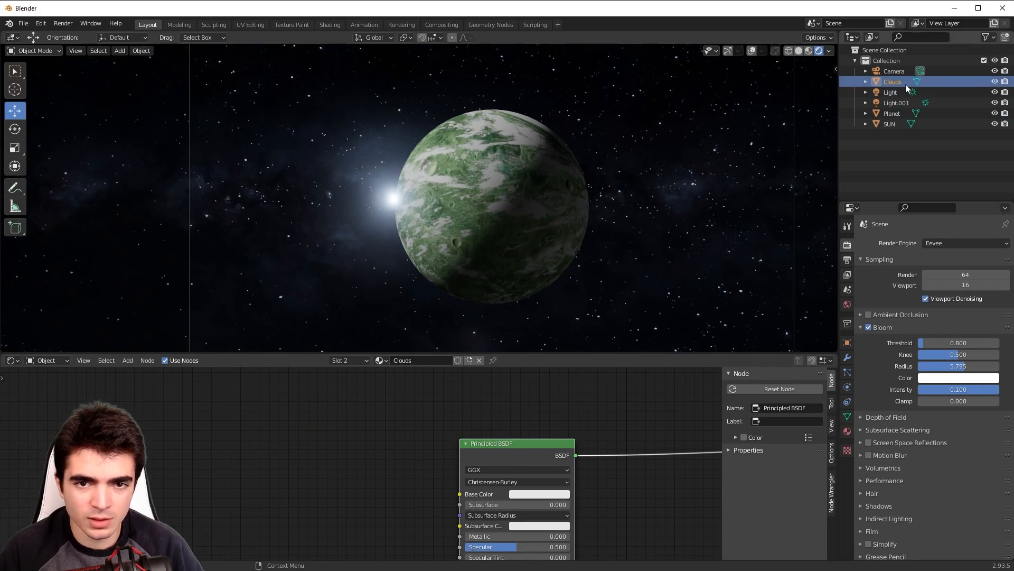
middle_click_drag(542, 426, 421, 411)
scroll(422, 412, "up", 2)
key("ctrl+v")
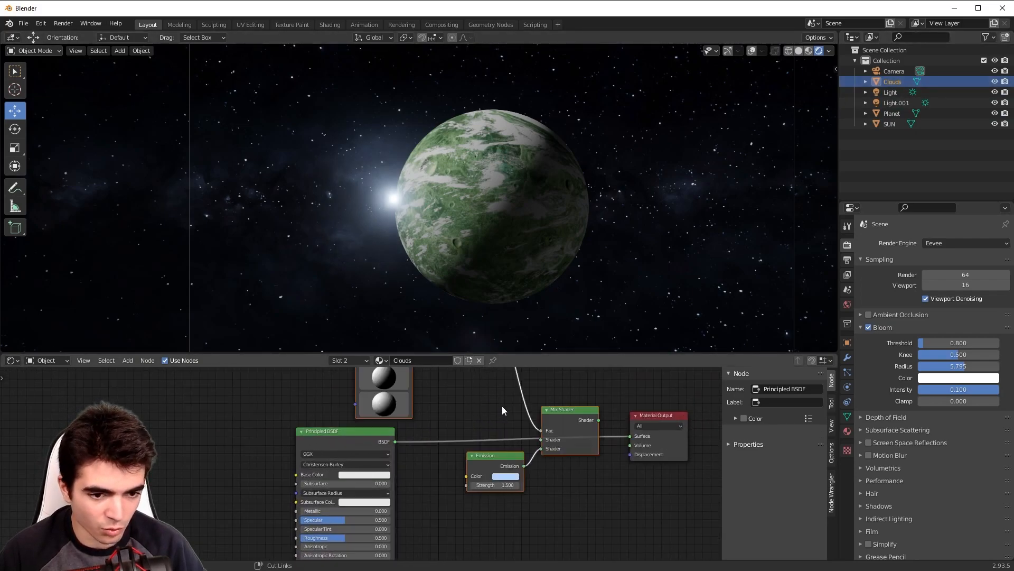
Wire the Clouds material's Mix Shader between the Principled BSDF and the Material Output's Surface, keeping the Emission in the second shader input.
mouse_move(568, 408)
left_mouse_down()
mouse_move(541, 409)
mouse_move(551, 408)
left_mouse_up()
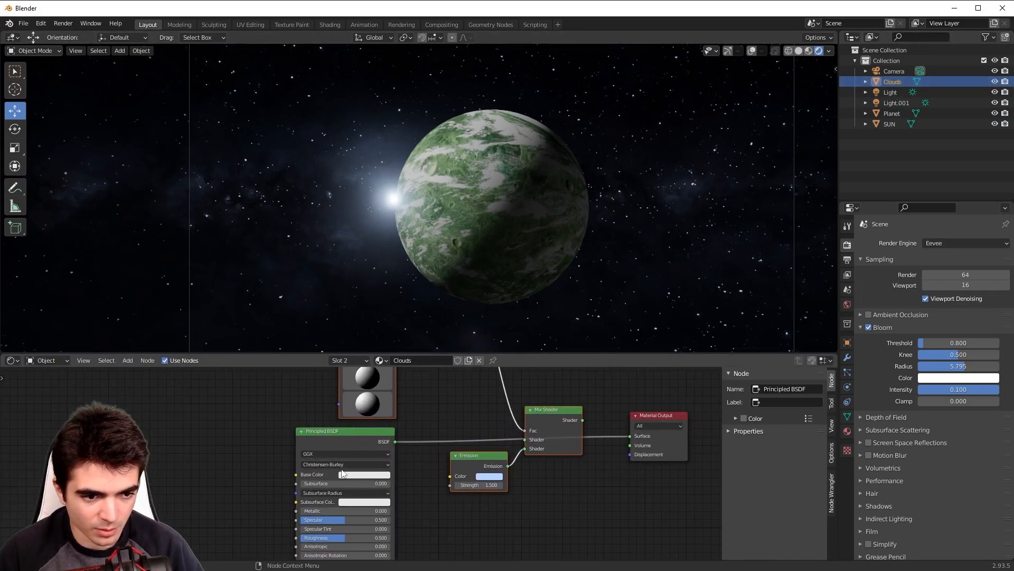
left_click_drag(394, 443, 635, 438)
left_click_drag(554, 430, 581, 430)
scroll(442, 412, "down", 4)
middle_click_drag(388, 397, 393, 423)
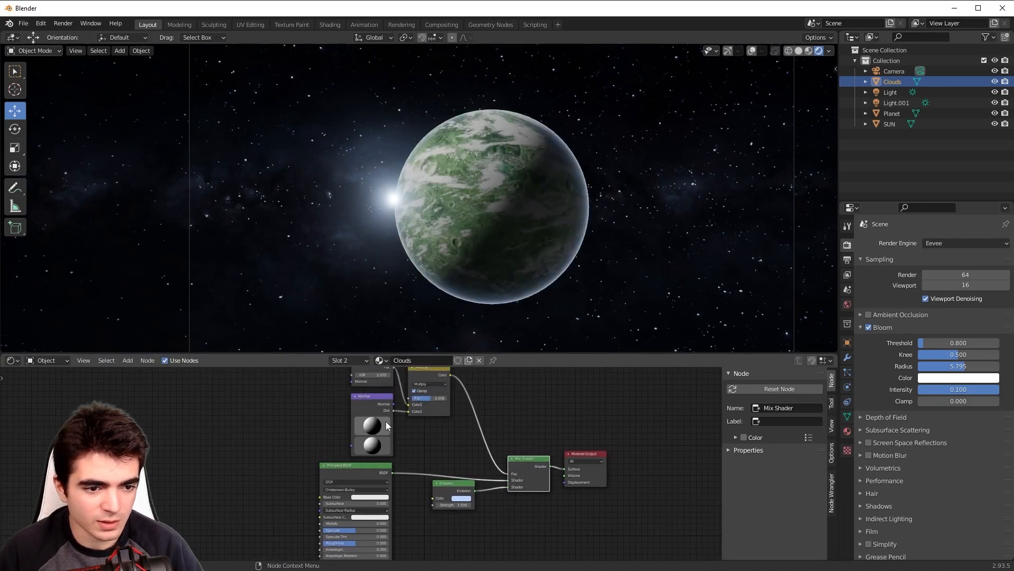
middle_click_drag(474, 449, 411, 426)
Shrink the node editor to a thin strip so the 3D viewport fills the window, and frame the planet and sun larger in it.
scroll(411, 427, "up", 7)
left_click_drag(413, 352, 413, 526)
scroll(530, 451, "up", 3)
middle_click_drag(602, 429, 539, 387, "shift")
scroll(378, 398, "down", 2)
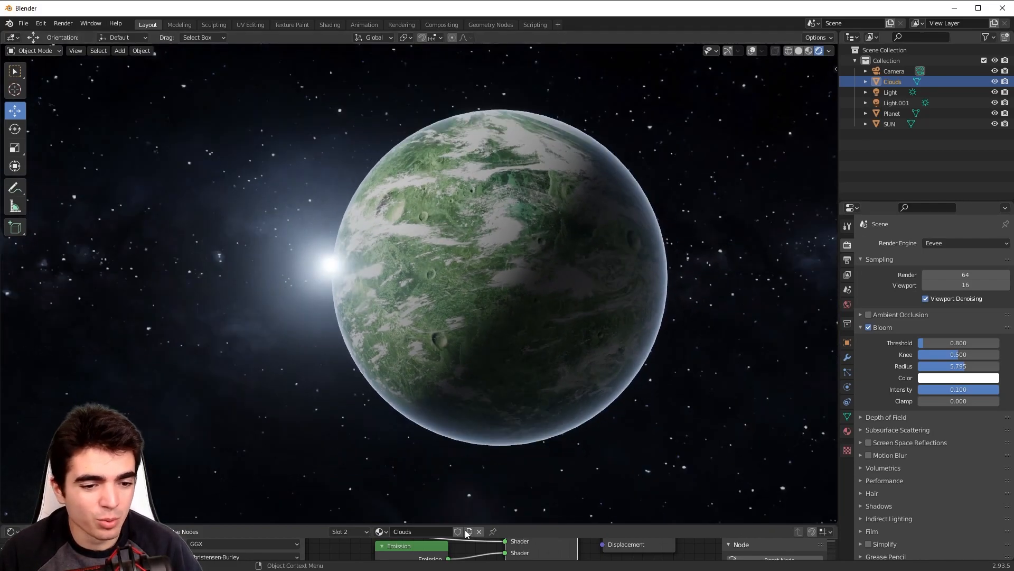
left_click_drag(452, 525, 452, 405)
scroll(435, 476, "down", 2)
middle_click_drag(431, 474, 399, 505)
left_click_drag(391, 402, 391, 525)
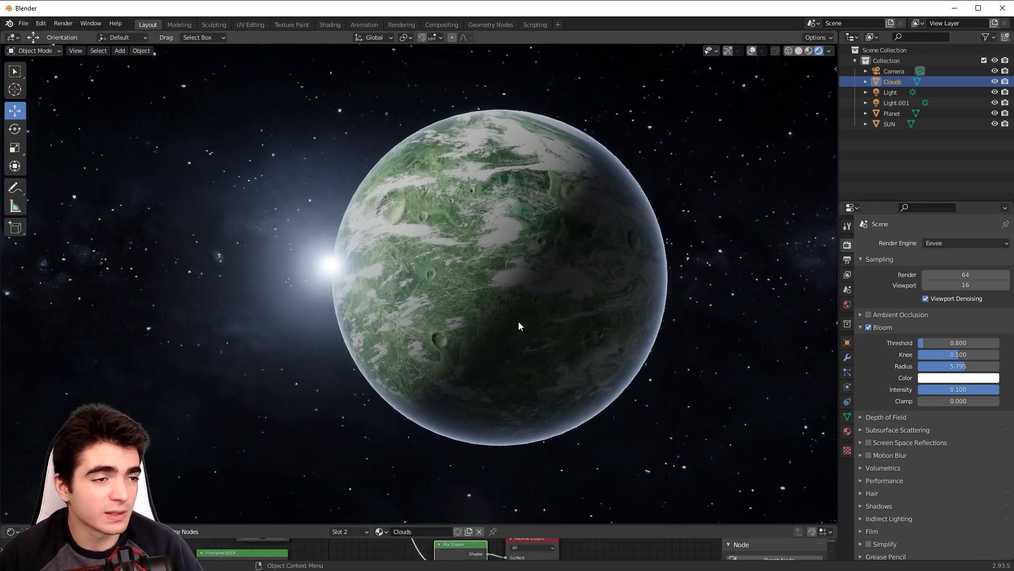
Render the planet scene as a still image and inspect the result up close.
left_click(64, 24)
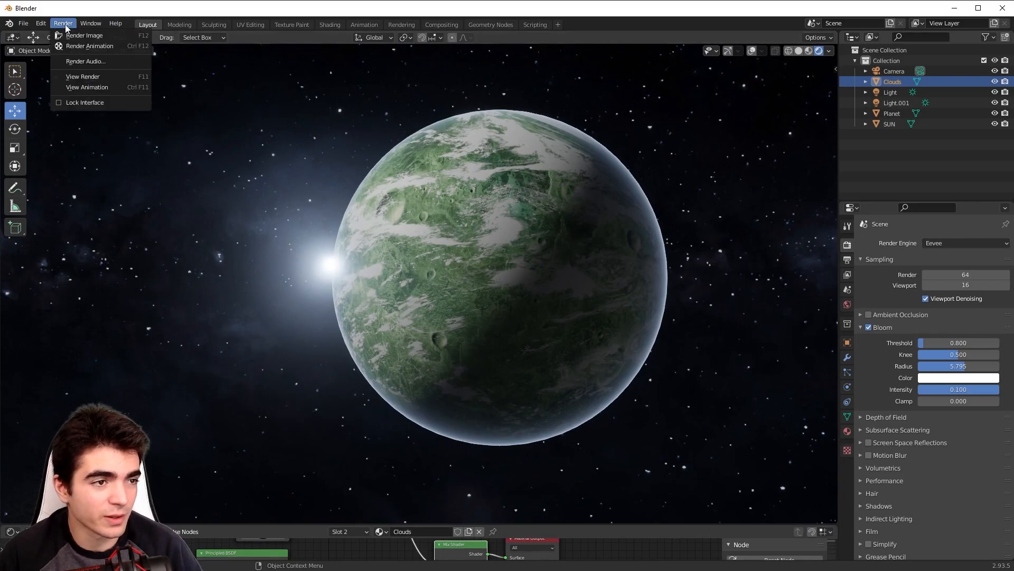
left_click(70, 36)
scroll(382, 265, "down", 2)
scroll(381, 265, "up", 2)
mouse_move(374, 261)
middle_mouse_down()
mouse_move(379, 246)
mouse_move(365, 263)
middle_mouse_up()
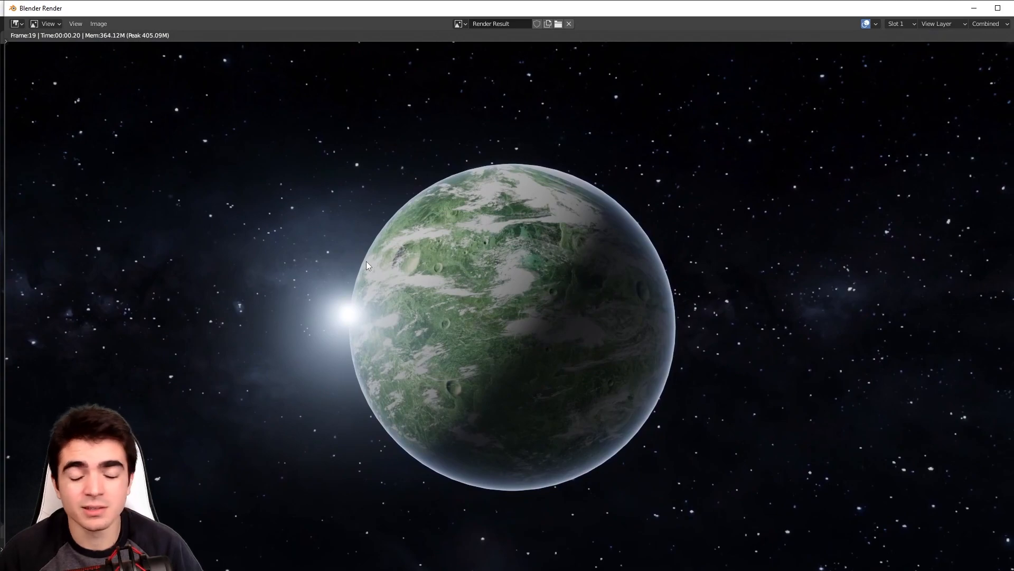